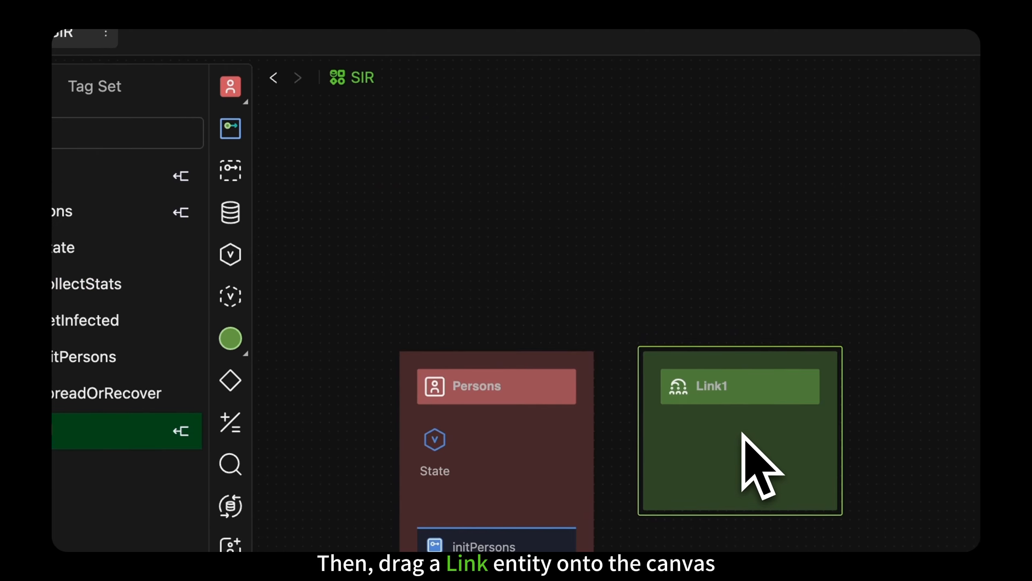
Step: Name the new Link entity Contacts and add the built-in PopulationSize property to it
type("Contacts")
key("Return")
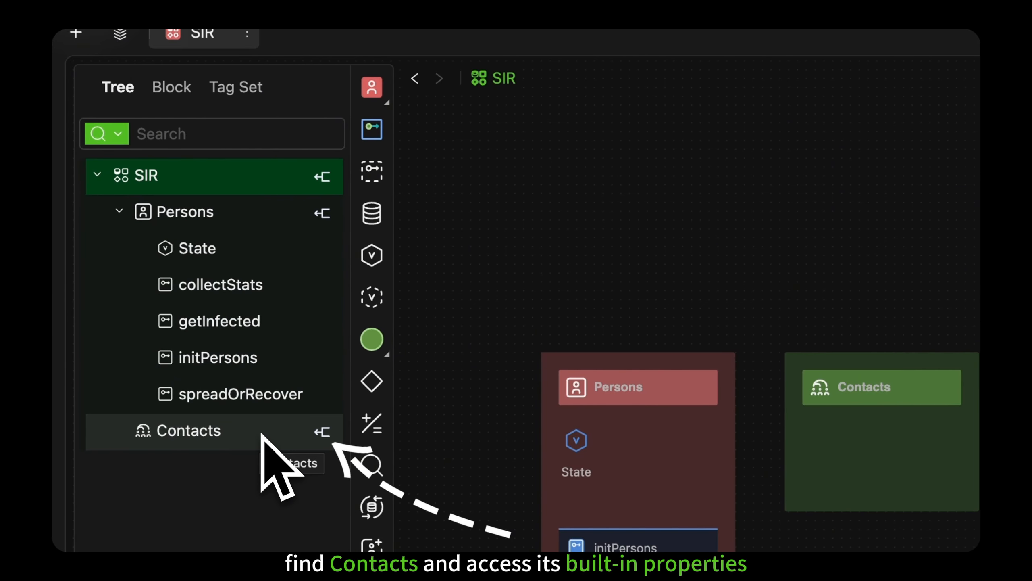
left_click(323, 431)
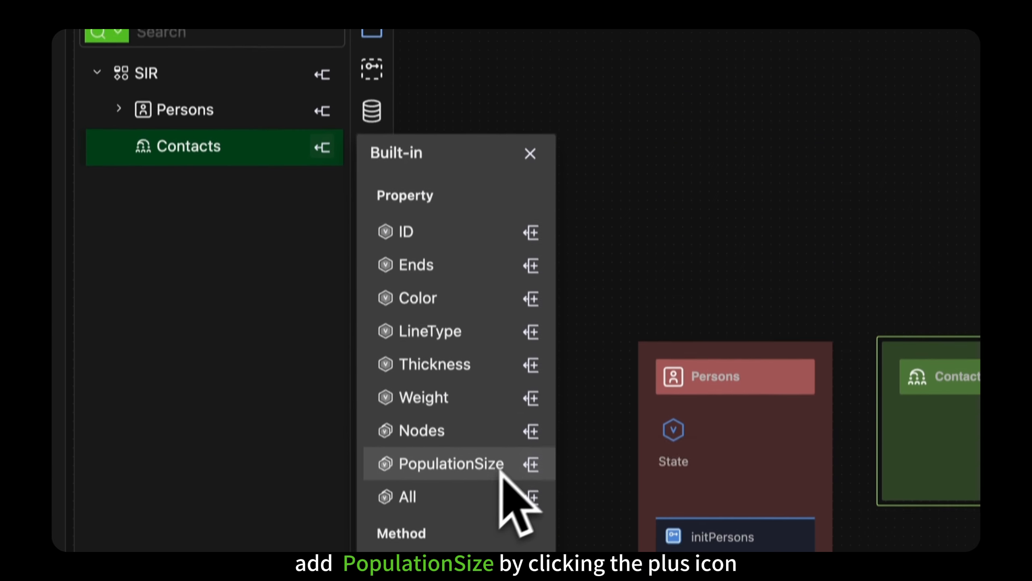
left_click(531, 440)
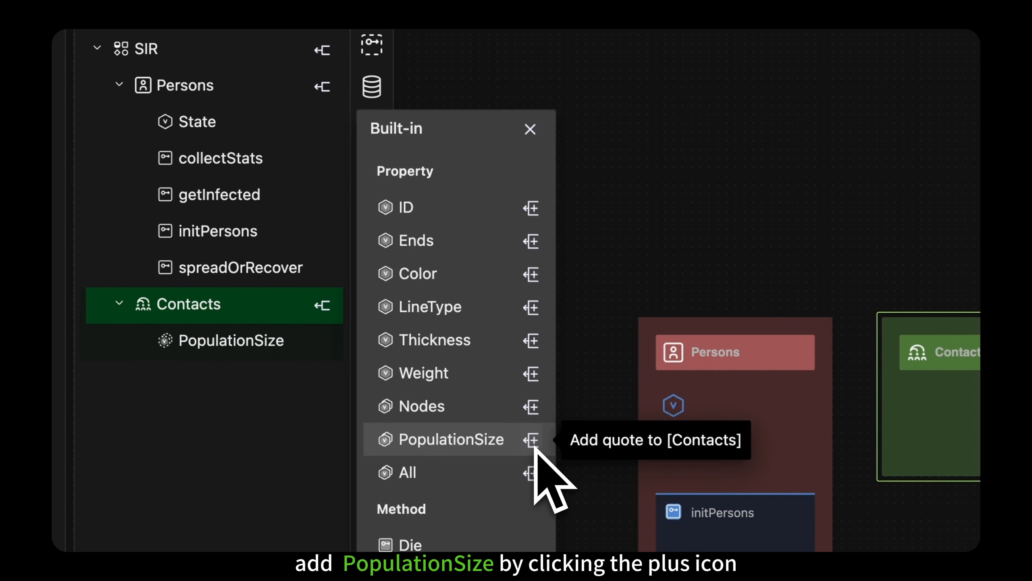
Step: Show PopulationSize on the Contacts entity in the canvas and switch it to a monitor display
left_click(953, 353)
left_click(655, 236)
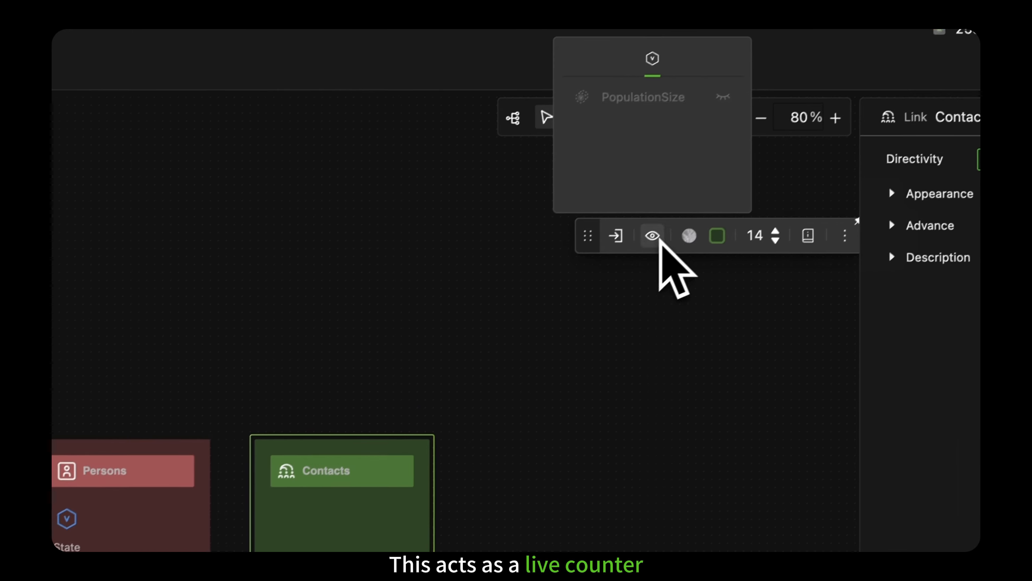
left_click(724, 97)
left_click(287, 520)
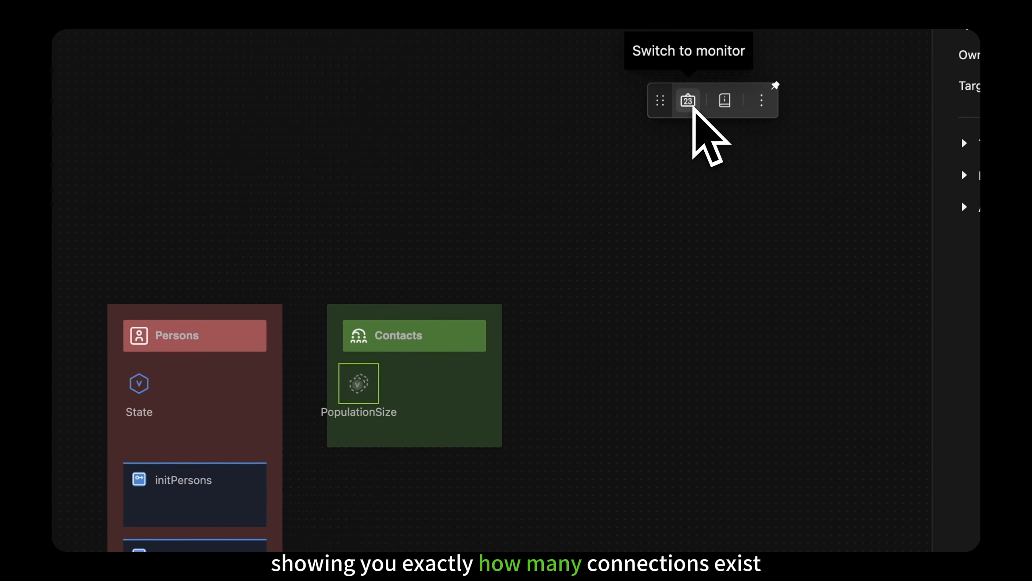
left_click(688, 100)
left_click_drag(454, 435, 486, 437)
left_click(520, 425)
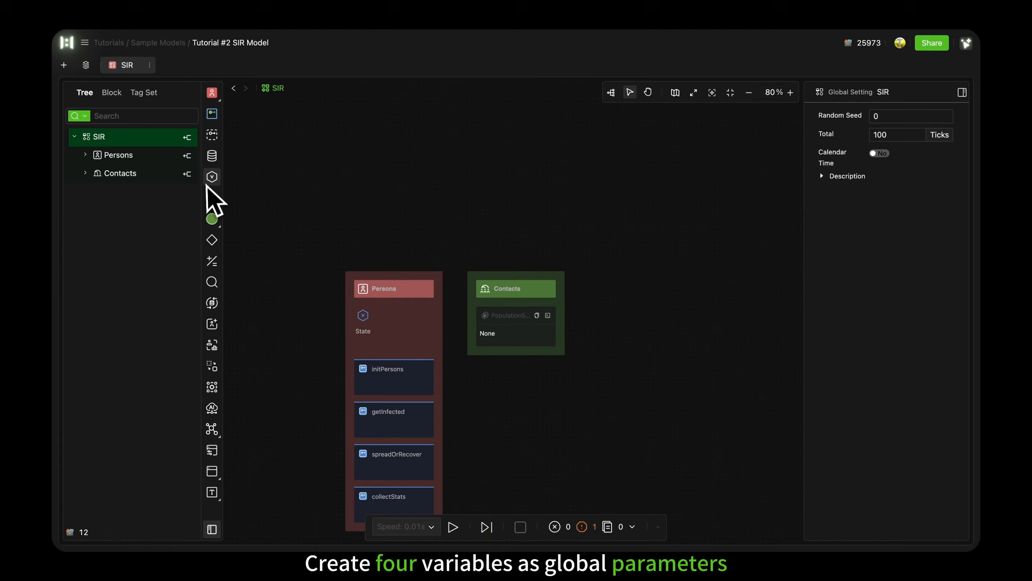
Step: Add a row of four variables above the entities and name the first two initialInfectionRate and infectionRate
left_click_drag(210, 178, 401, 228)
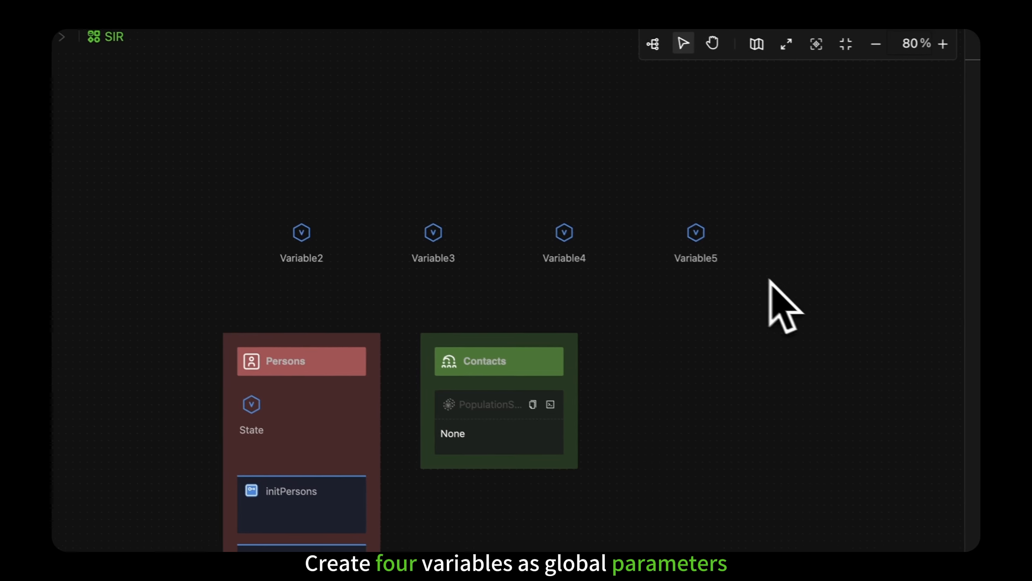
left_click(461, 276)
type("infectionRate")
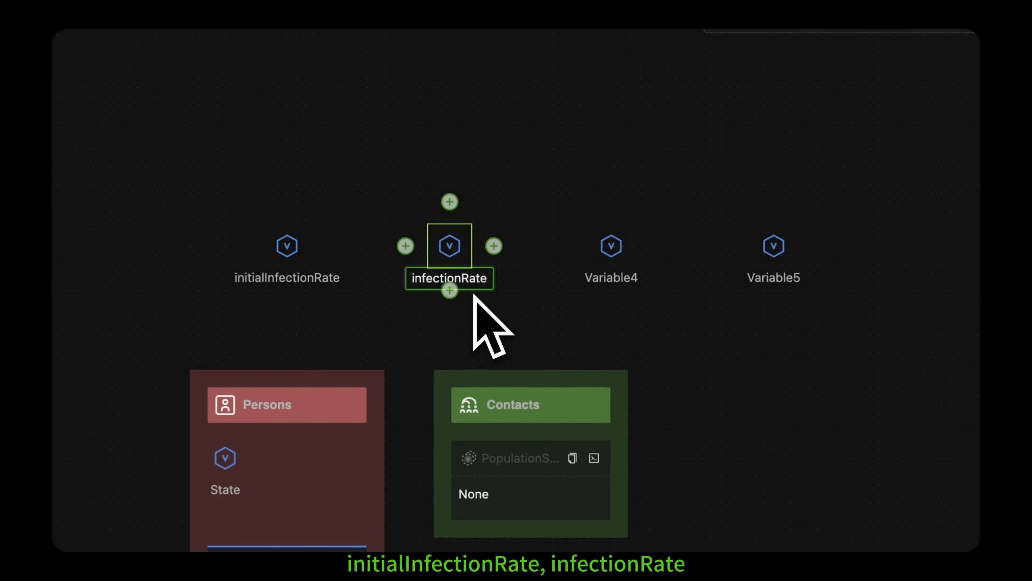
left_click(475, 296)
Step: Name the third and fourth variables in the row recoveryRate and targetDegree
left_click(592, 289)
double_click(631, 285)
type("recoveryRate")
left_click(639, 299)
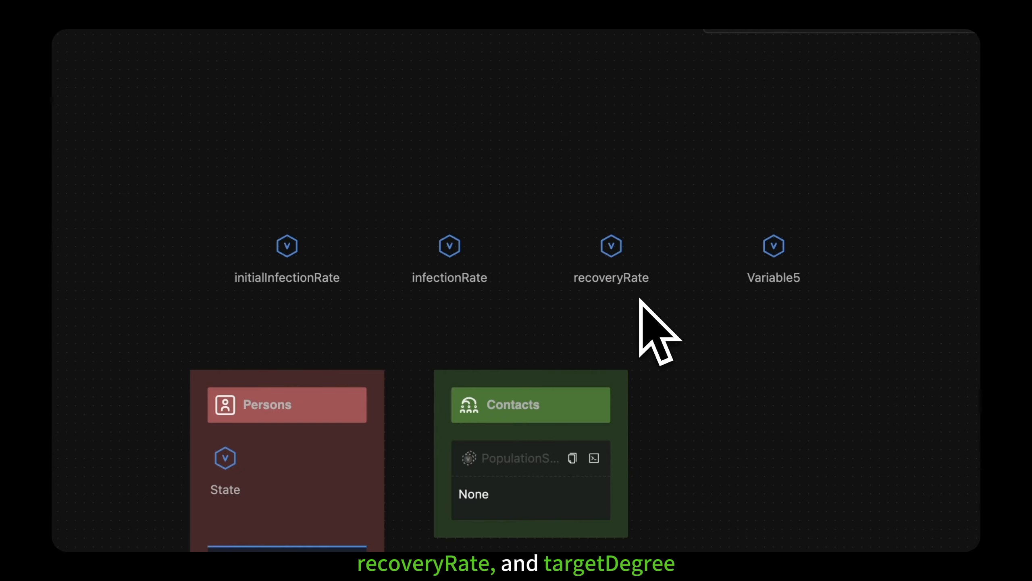
left_click(775, 285)
double_click(777, 285)
type("targetDegree")
left_click(801, 303)
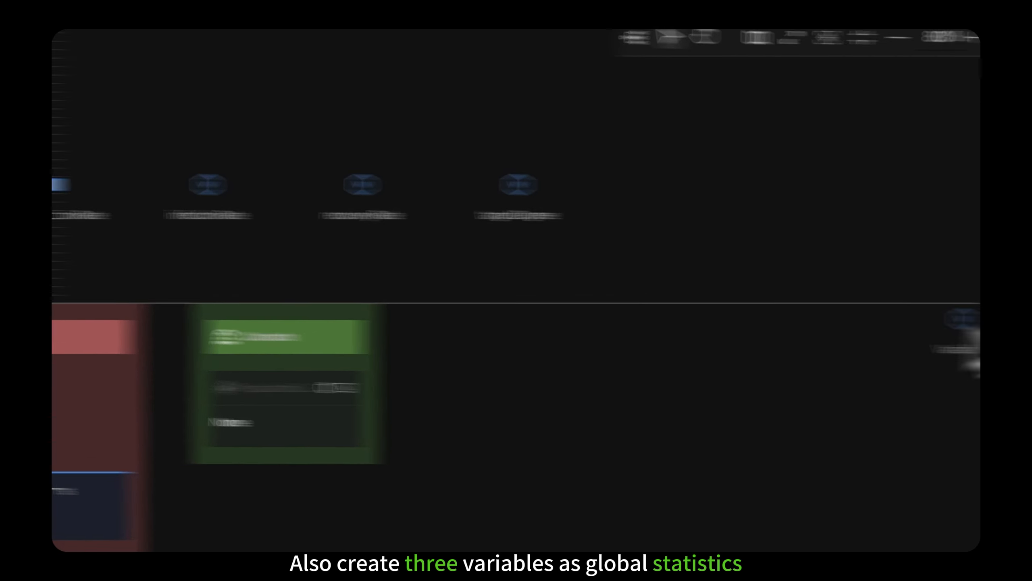
Step: Add a column of three variables to the right of the entities and name the uppermost one SIRcounts
left_click(657, 308)
left_click(658, 309)
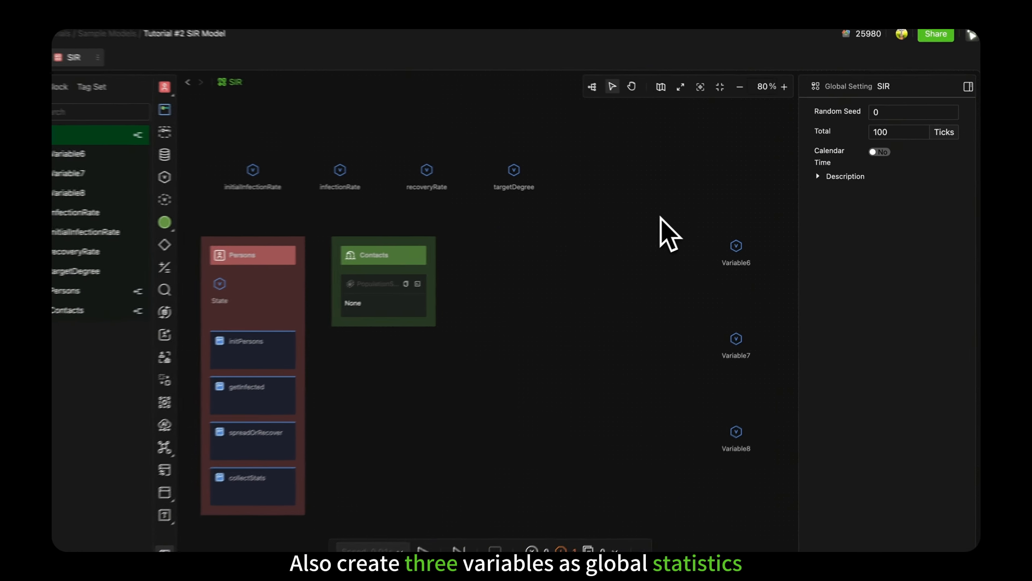
left_click(736, 245)
double_click(736, 262)
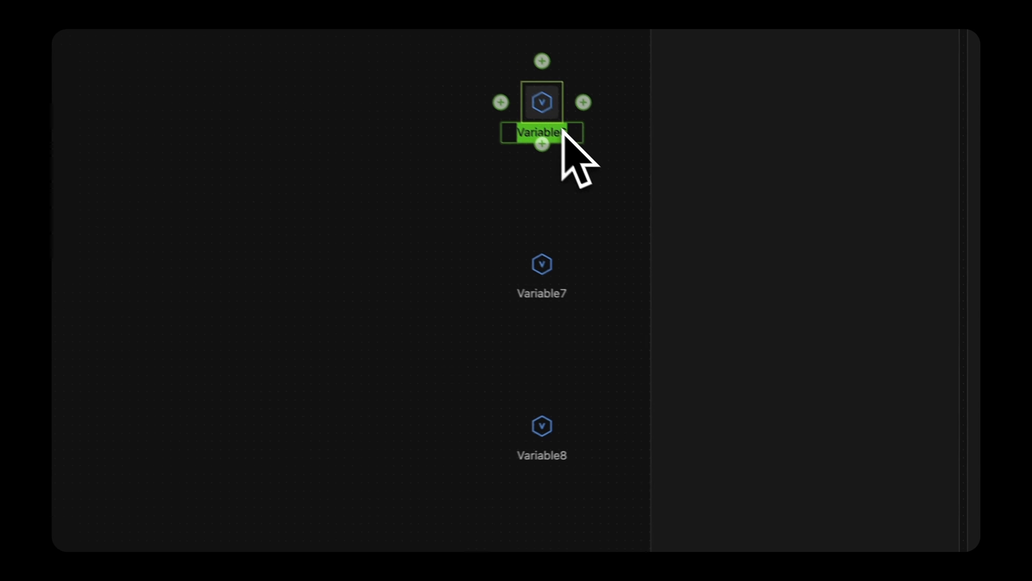
type("SIRcounts")
key("Return")
Step: Name the middle variable of the column currentInfectionRate and the lowest one cumulativeIncidence
left_click(528, 272)
double_click(528, 287)
type("InfectionRate")
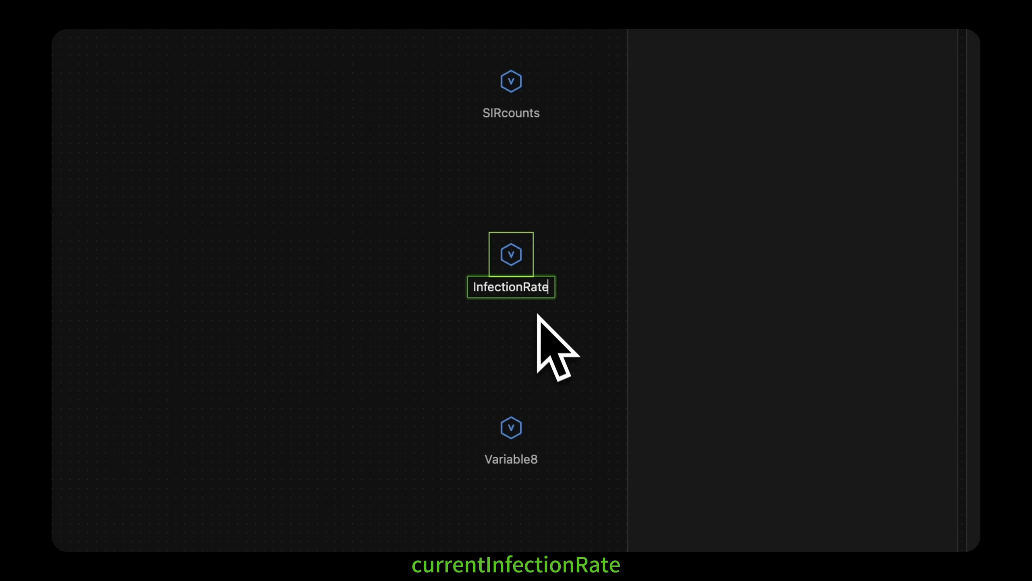
left_click(532, 434)
double_click(526, 459)
type("cumulativeIncidence")
key("Return")
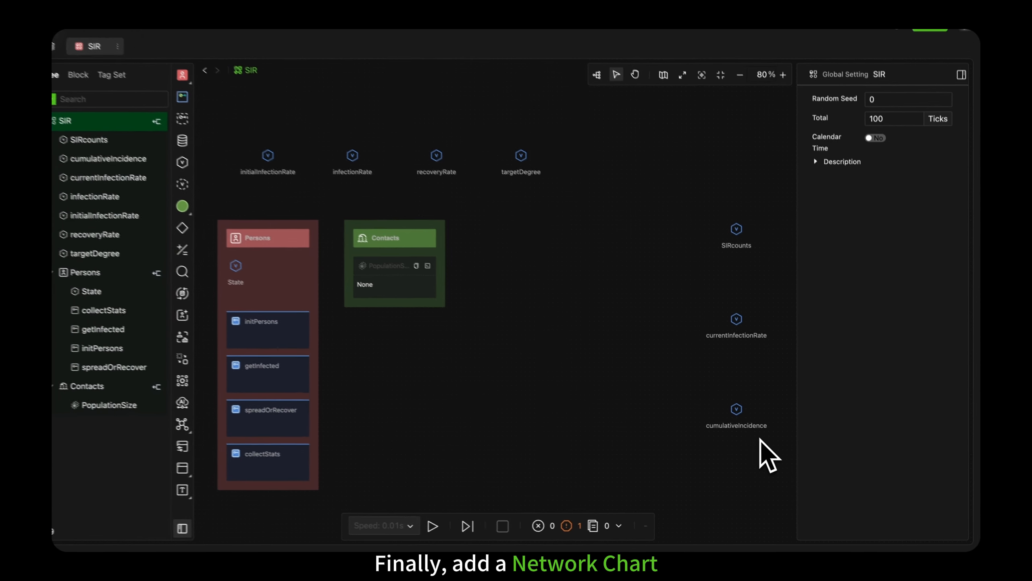
Step: Place a Network Chart between Contacts and the statistics variables, and add Global Parameters and Dashboard text labels
left_click(215, 473)
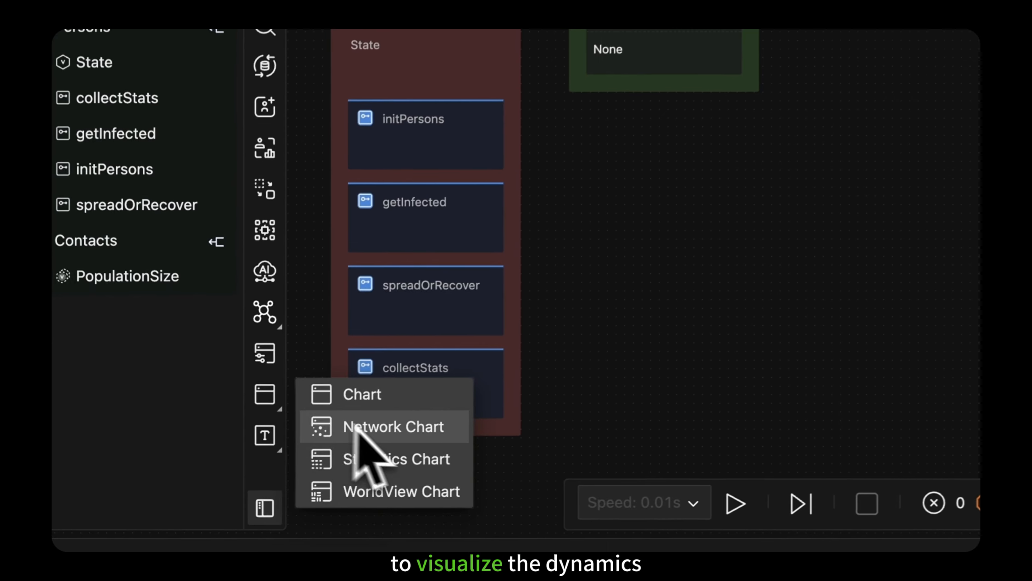
left_click(260, 487)
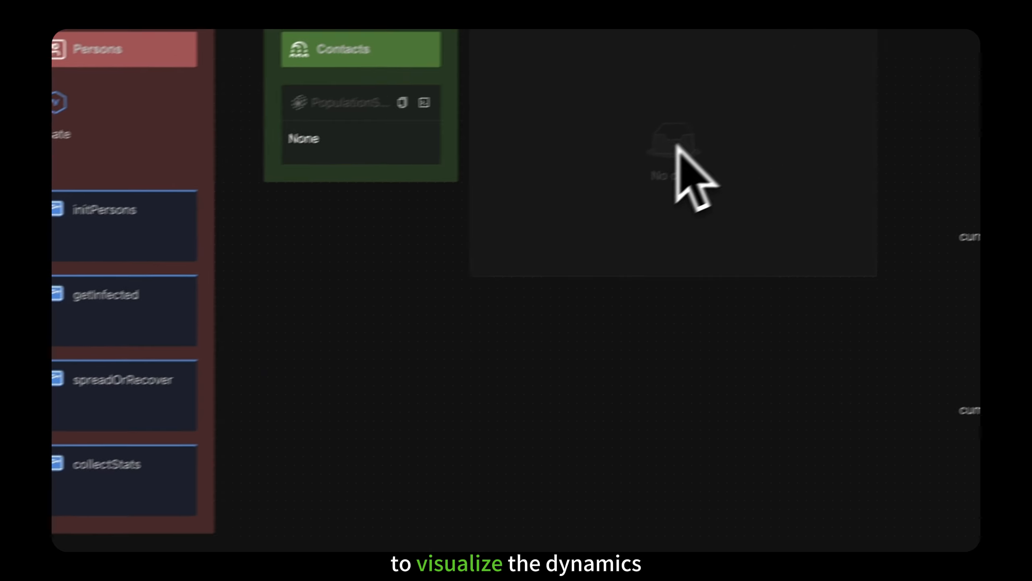
left_click(678, 156)
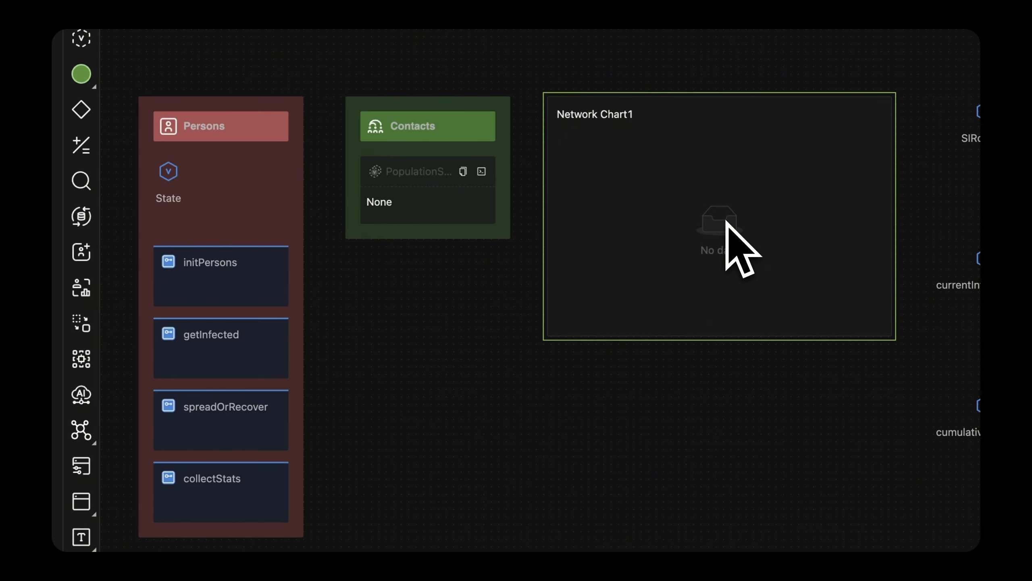
left_click(82, 537)
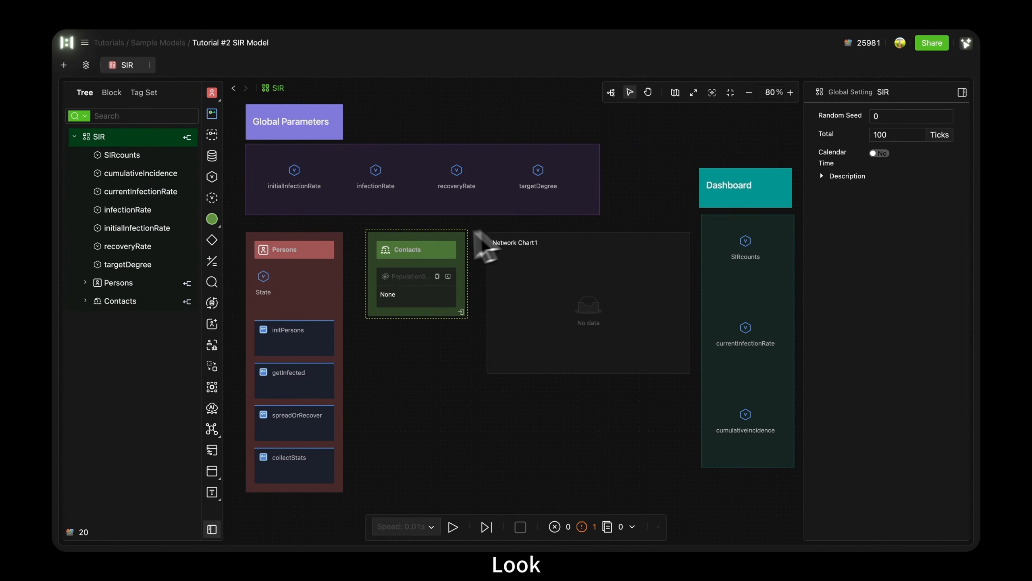
Step: Move Contacts below the network chart and enlarge the chart to fill the space between Persons and the dashboard
left_click_drag(437, 244, 425, 420)
left_click(489, 349)
left_click_drag(490, 302, 373, 303)
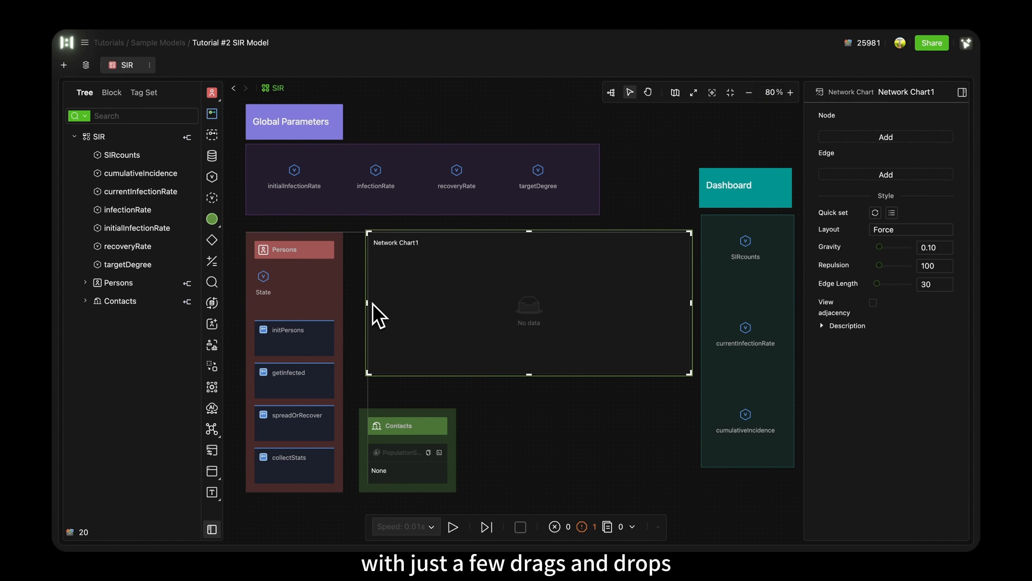
left_click_drag(527, 374, 532, 399)
left_click_drag(523, 329, 514, 335)
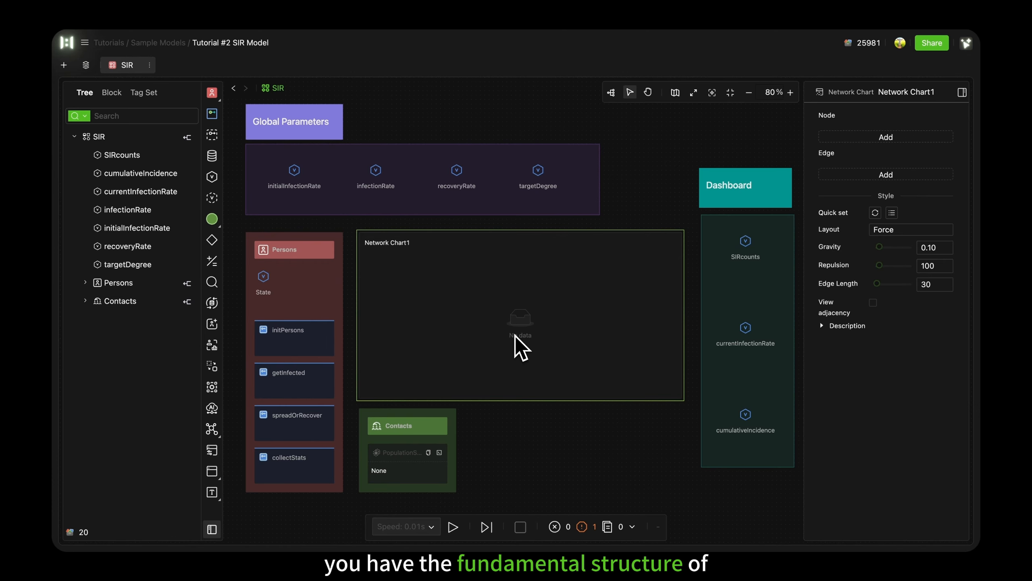
left_click(599, 424)
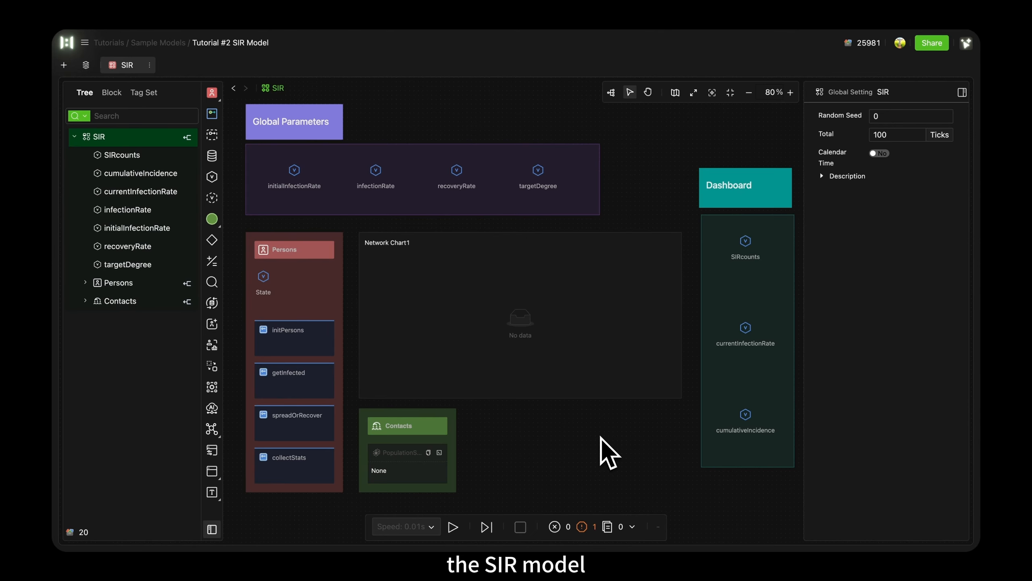
left_click_drag(601, 437, 600, 450)
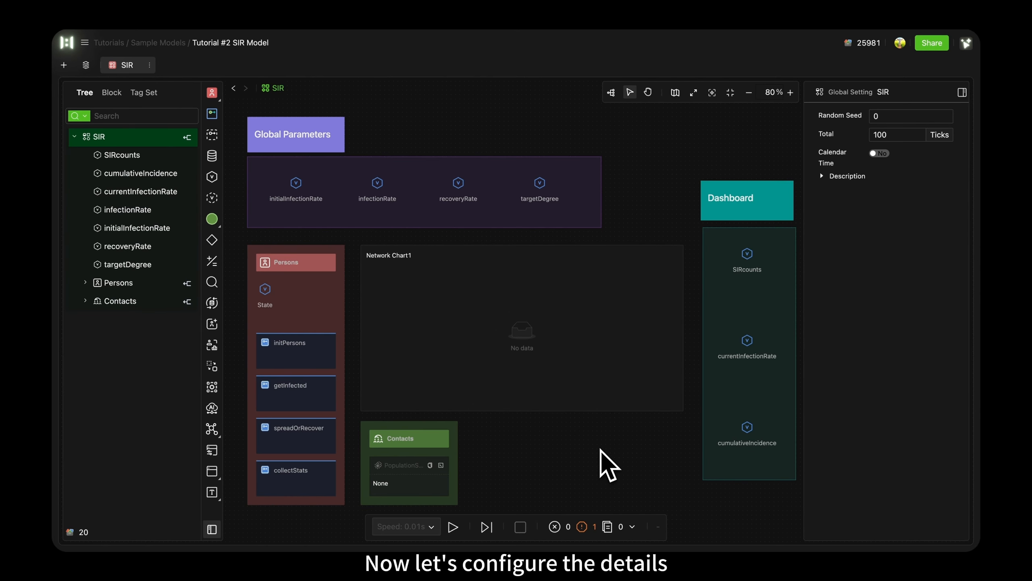
Step: Set the Persons agent's type to Population with an initial number of 300
left_click(306, 282)
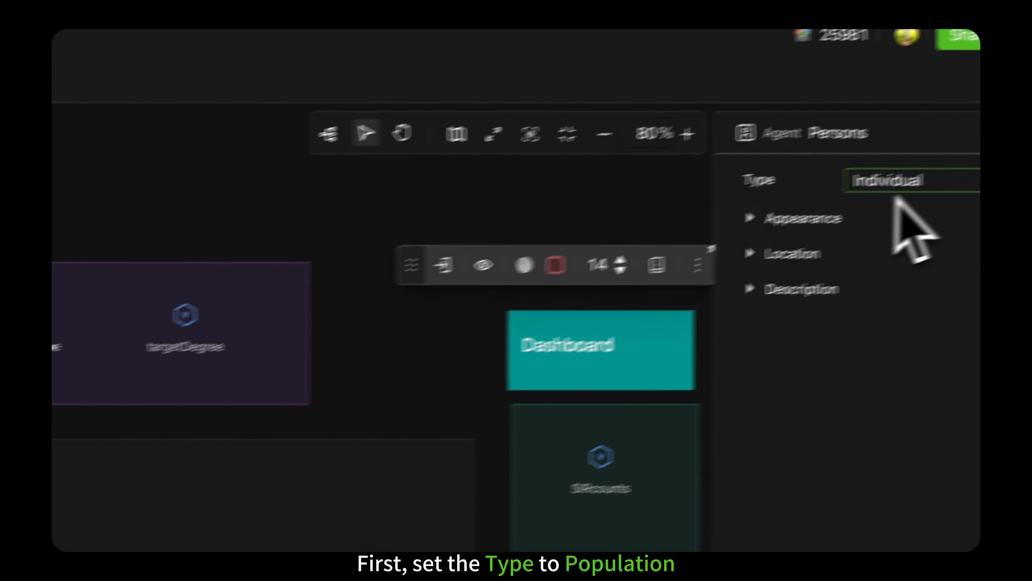
left_click(834, 143)
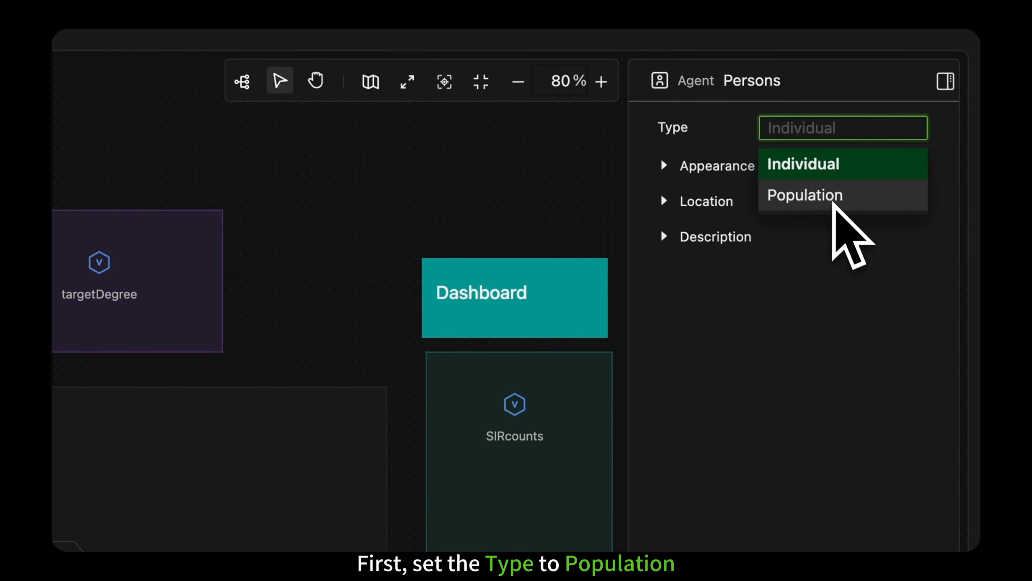
left_click(833, 199)
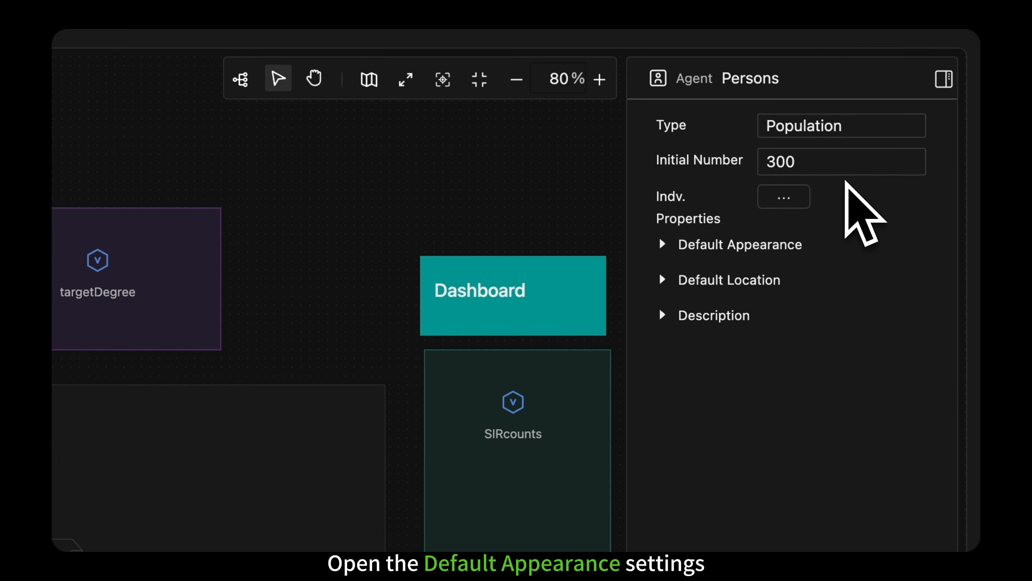
Step: Set the default appearance of Persons to the Person shape in blue
left_click(671, 243)
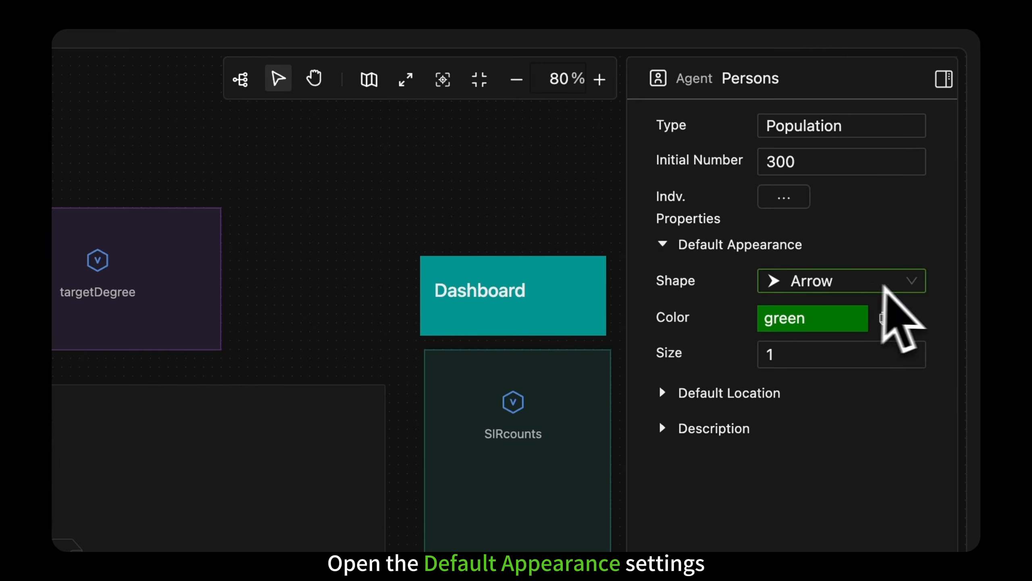
left_click(912, 283)
left_click(886, 443)
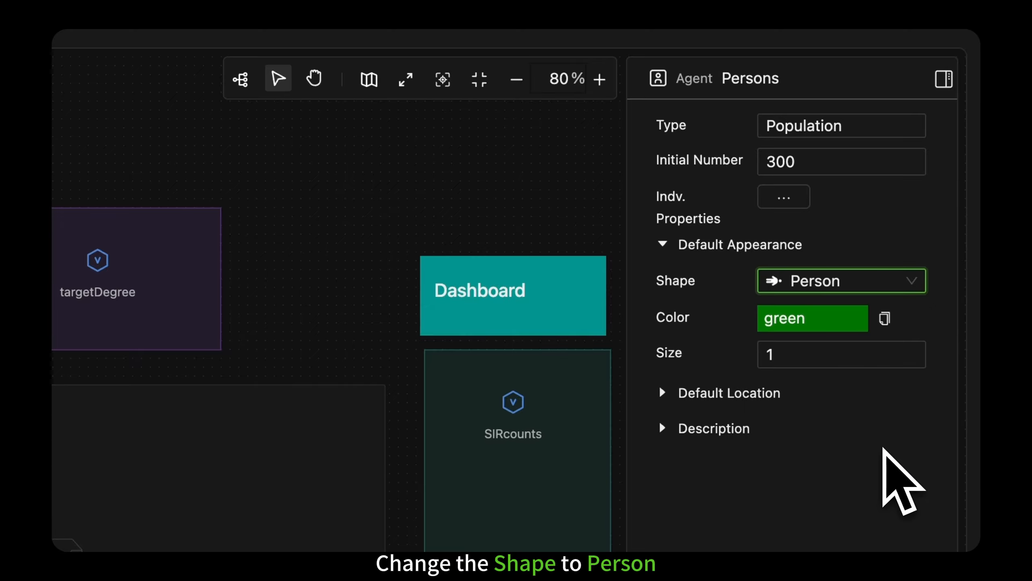
left_click(851, 321)
left_click(722, 384)
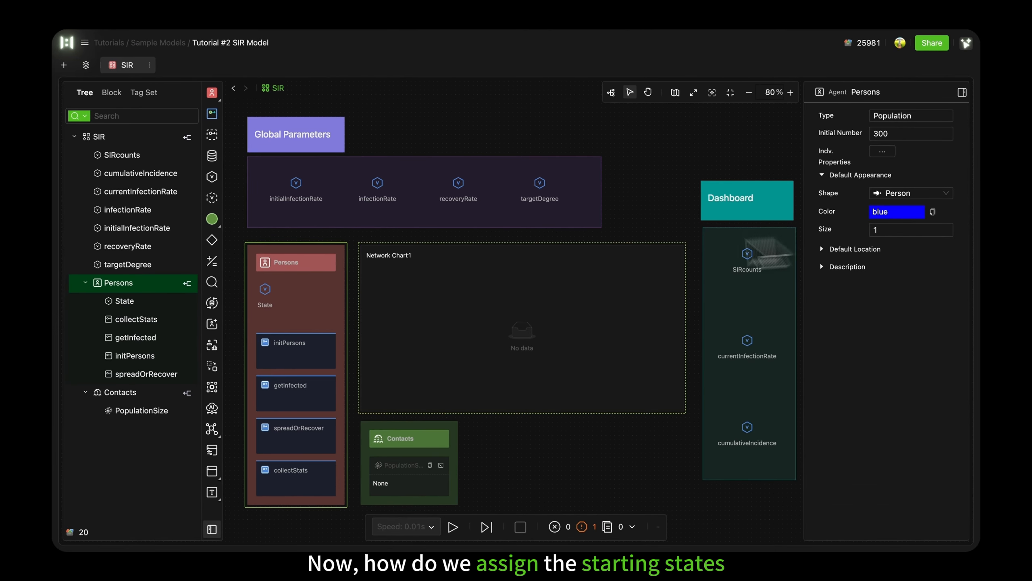
Step: Open the inside of the Persons agent at initPersons and automatically arrange its processes
left_click(265, 289)
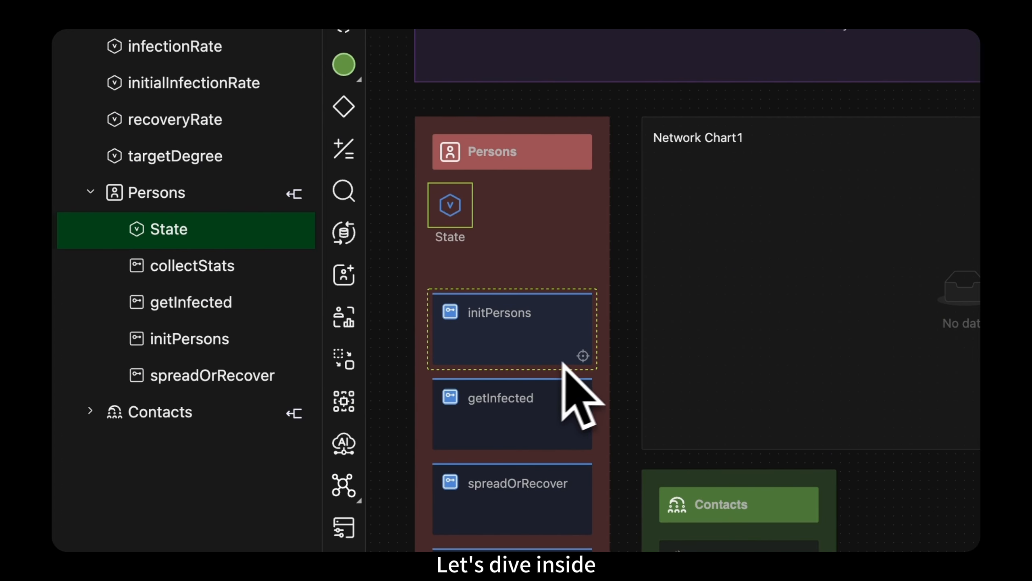
double_click(587, 363)
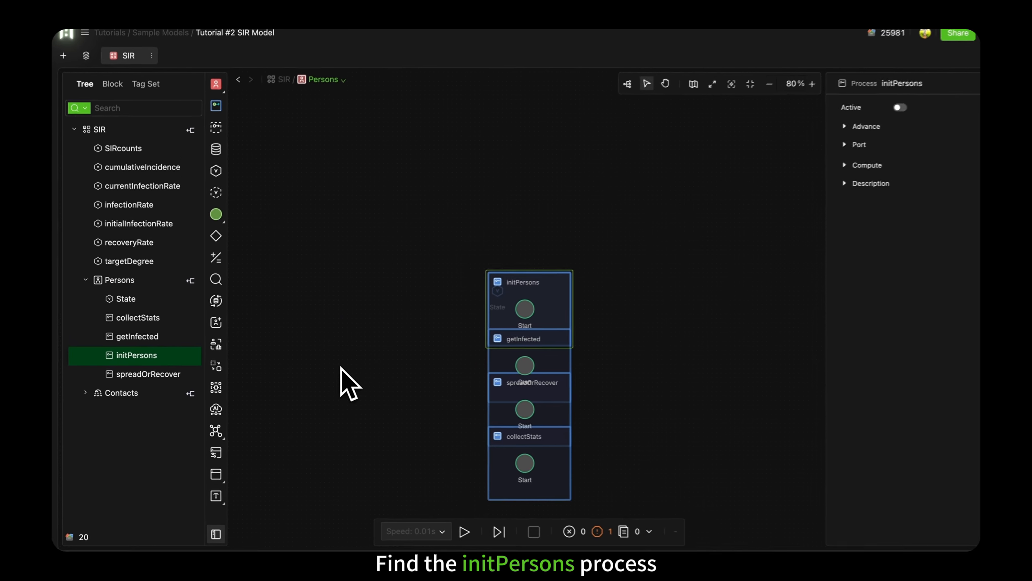
left_click(613, 92)
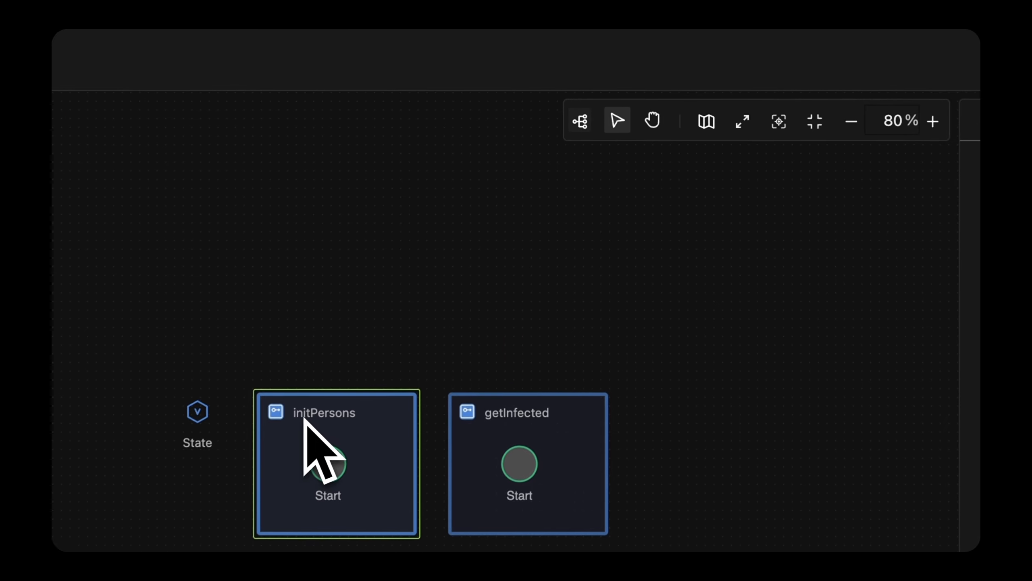
Step: Move the initPersons process into the empty canvas area to the right of the other processes
left_click_drag(479, 253, 718, 250)
scroll(737, 398, "right", 5)
mouse_move(417, 452)
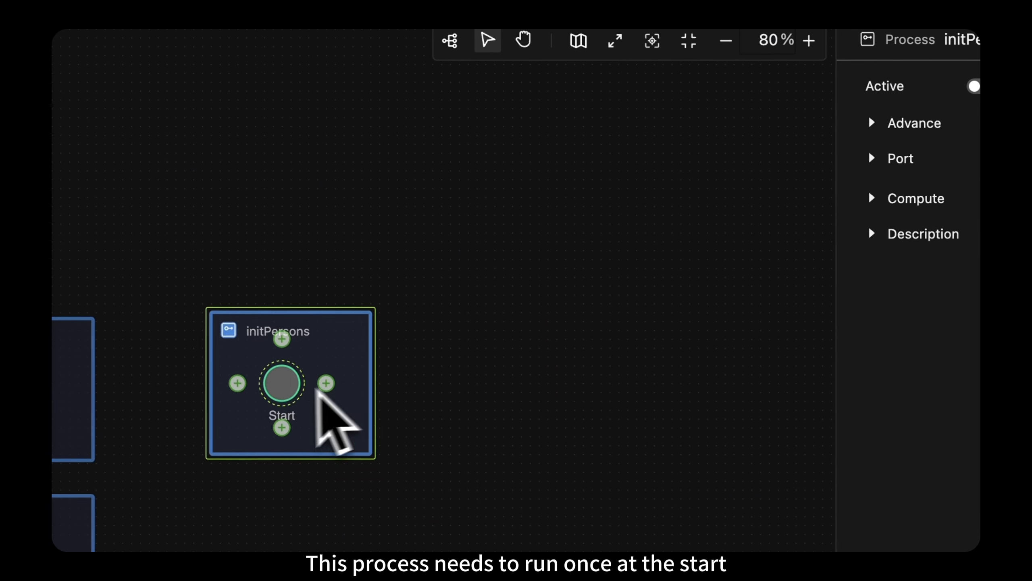
Step: Set the initPersons process to Active and expand its Advance settings
left_click(305, 338)
left_click(301, 328)
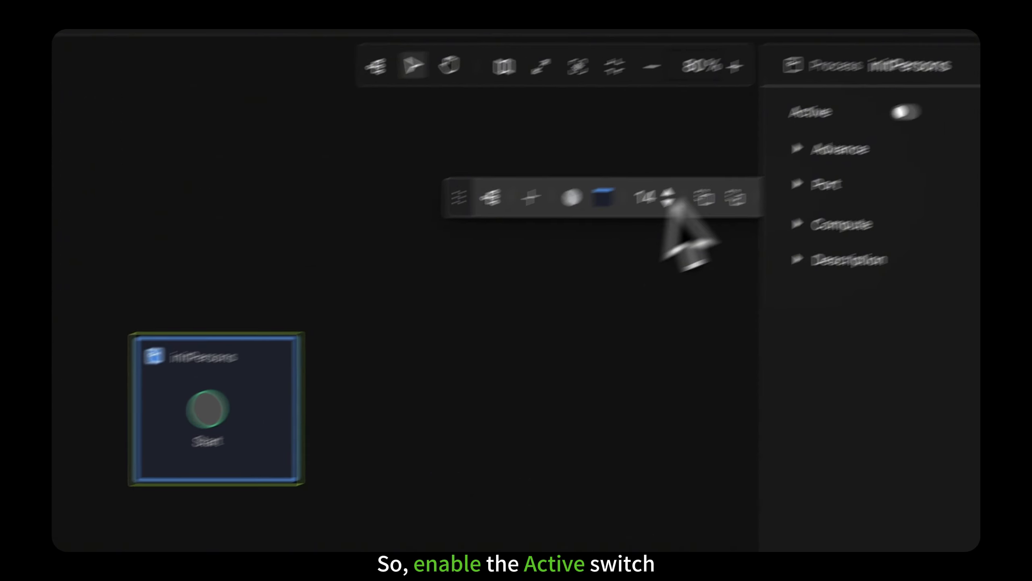
left_click(904, 112)
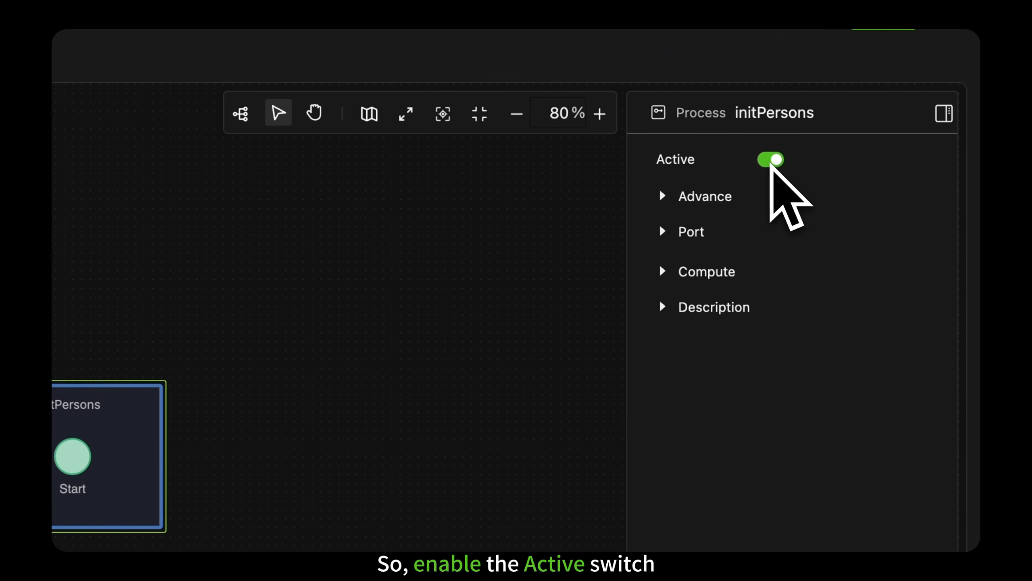
left_click(663, 196)
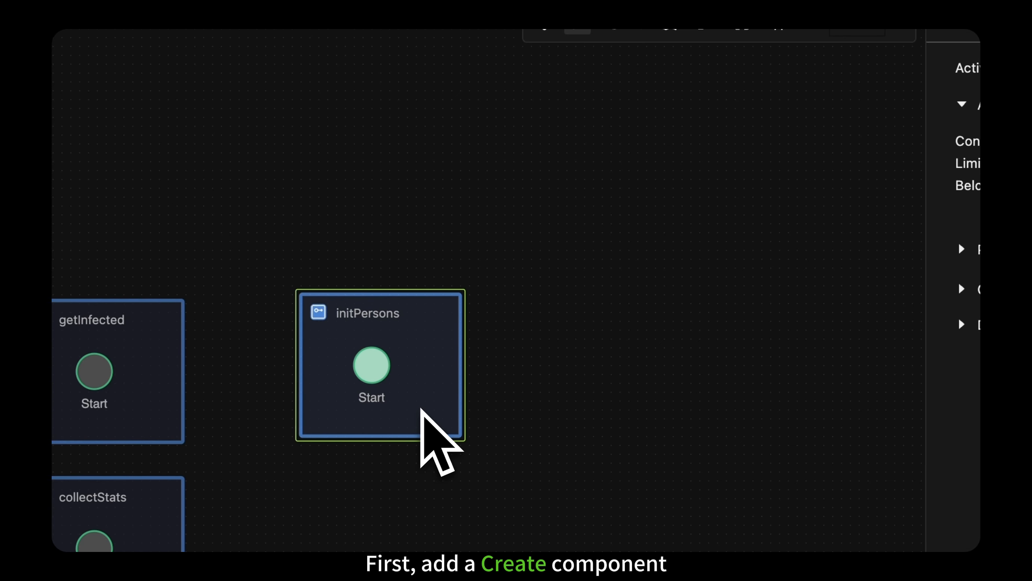
Step: Add a Create component named createLinks after the Start event in initPersons
left_click(373, 370)
left_click(415, 366)
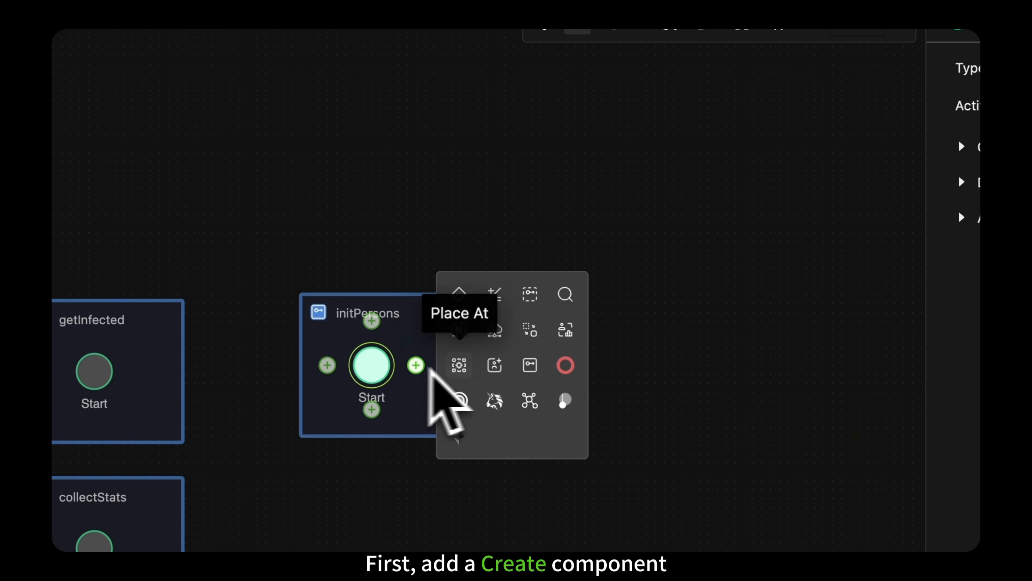
left_click(495, 365)
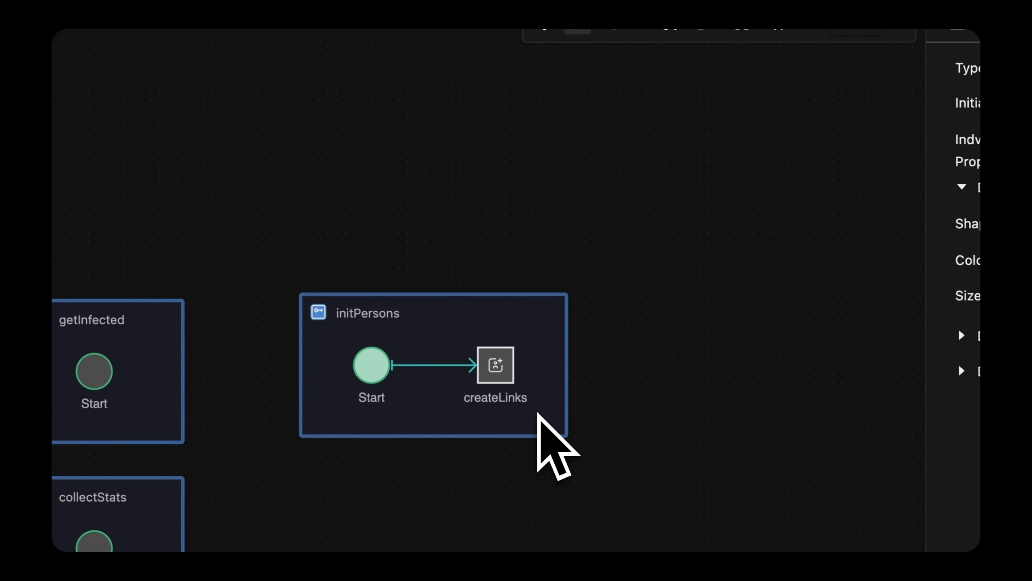
Step: Add a Gateway after createLinks and name it assignInitialState
left_click(508, 375)
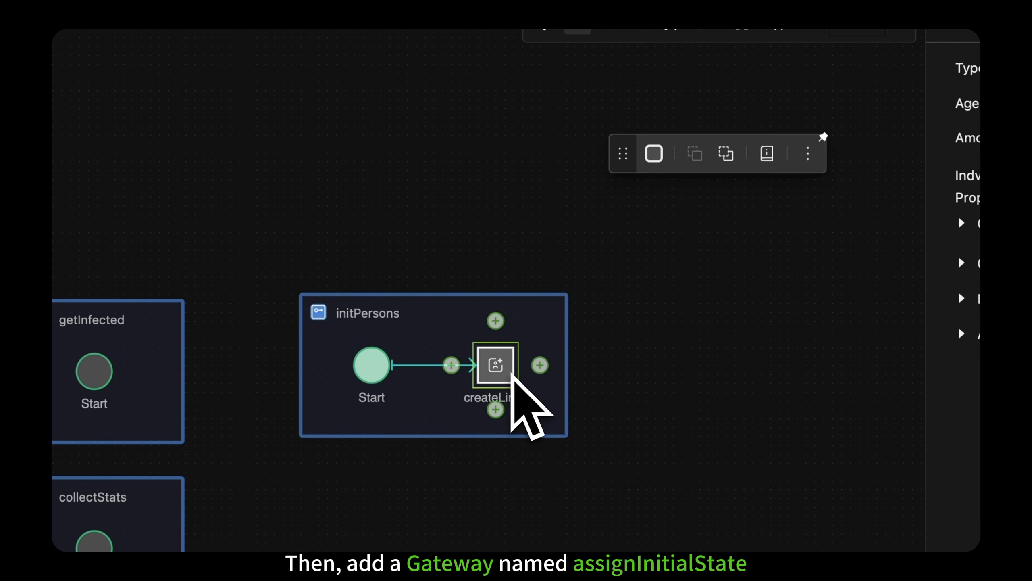
left_click(539, 365)
left_click(583, 294)
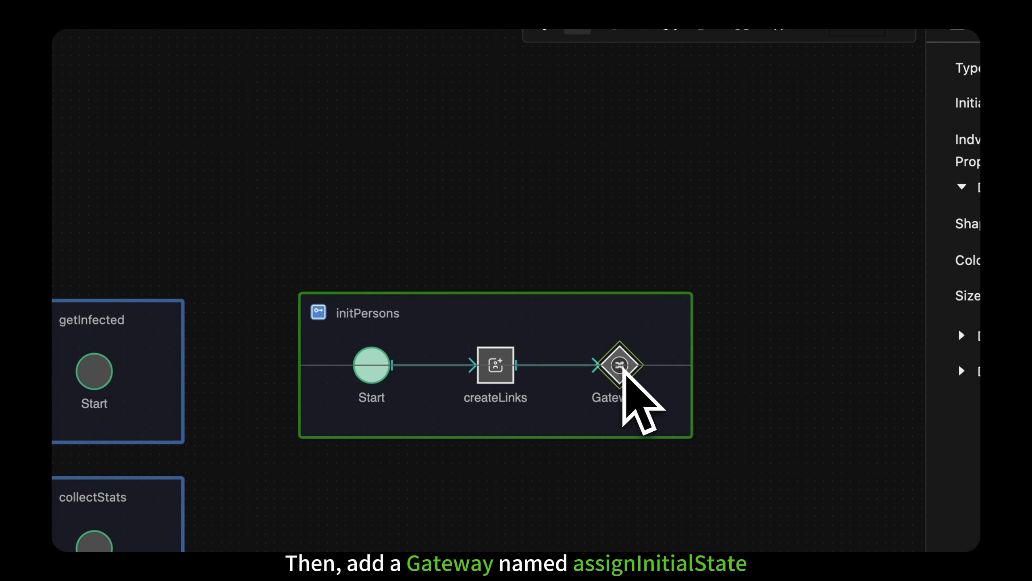
double_click(612, 397)
type("assignInitialState")
left_click(659, 417)
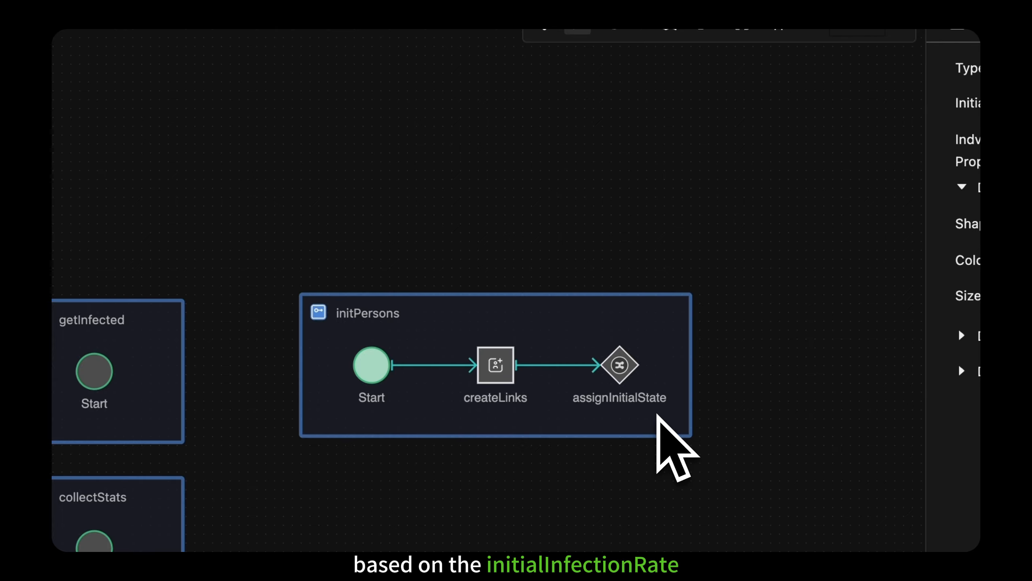
Step: Add two Compute components branching from assignInitialState, one above and one below the gateway
left_click(631, 371)
left_click(620, 321)
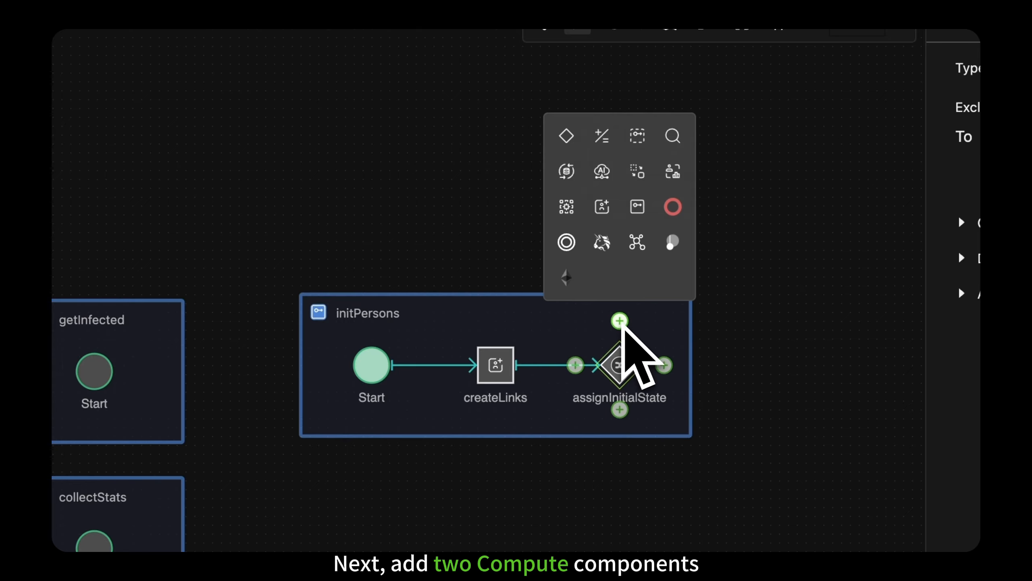
left_click(602, 136)
left_click(629, 373)
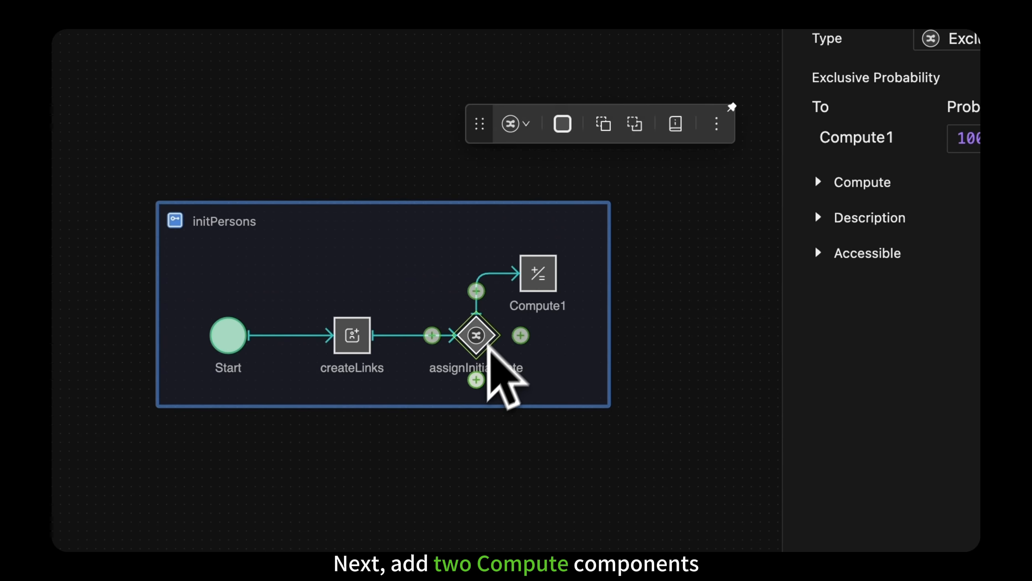
left_click(476, 380)
left_click(459, 449)
left_click_drag(533, 400, 520, 433)
Step: Rename the upper Compute component as setStateI and the lower one as setStateS
mouse_move(533, 319)
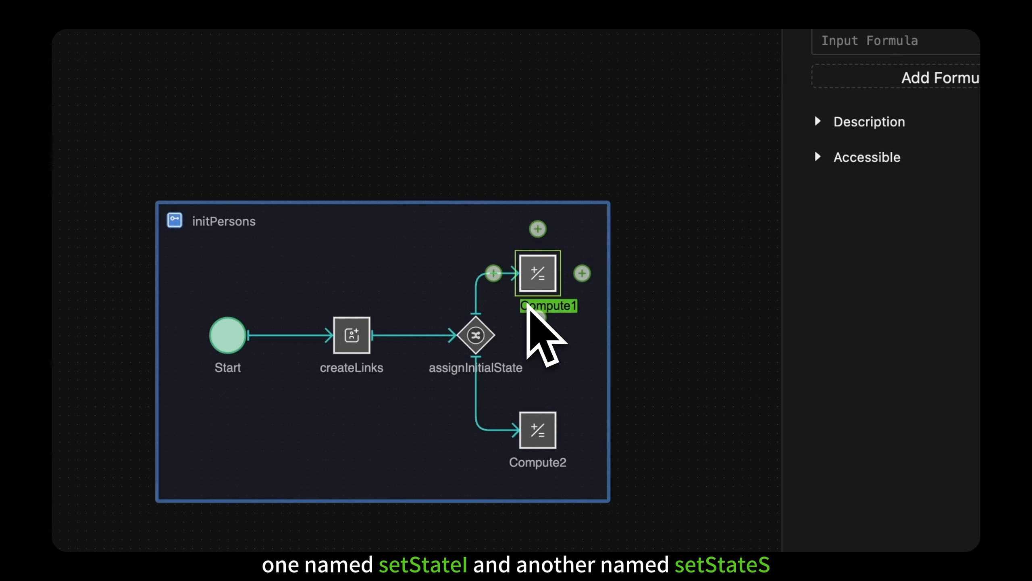
type("setStateI")
left_click(527, 328)
double_click(544, 463)
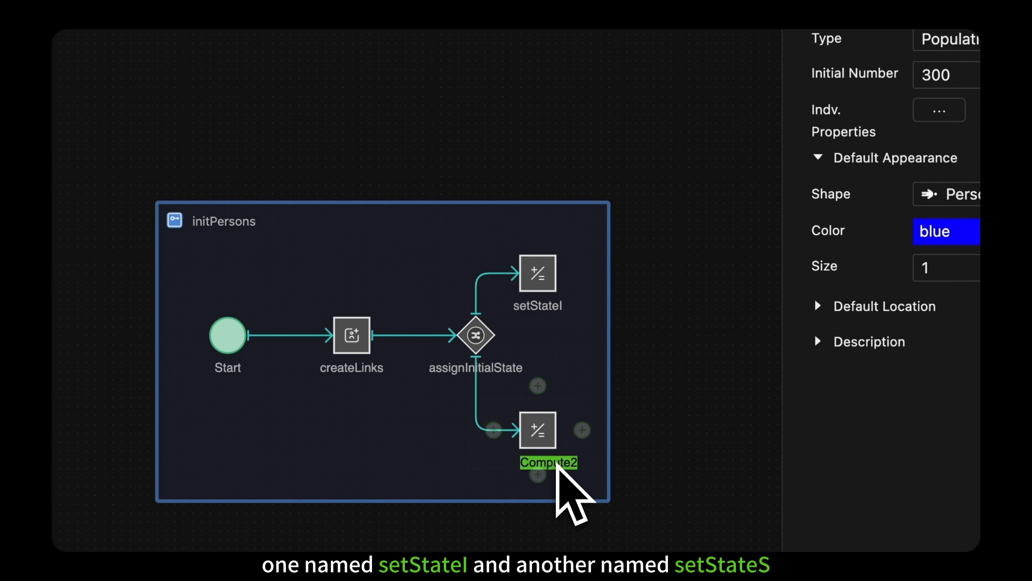
type("setStateS")
left_click(567, 480)
Step: Add an End event beyond the two branches and connect both setStateI and setStateS to it
mouse_move(452, 394)
left_click(483, 362)
left_click_drag(562, 361, 598, 255)
left_click_drag(516, 220, 577, 234)
left_click_drag(425, 336, 424, 308)
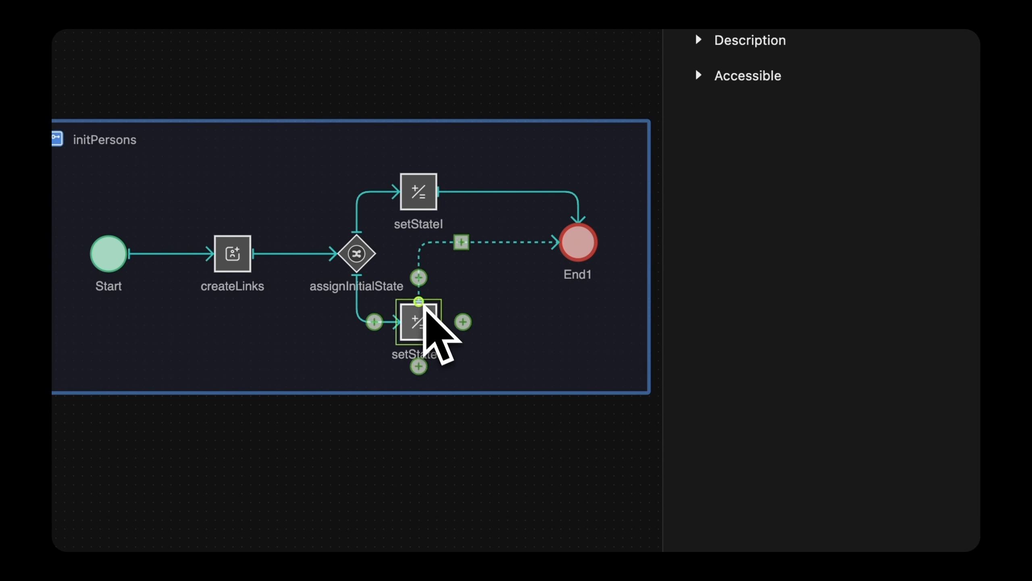
left_click(491, 344)
left_click_drag(429, 209, 430, 189)
left_click(452, 267)
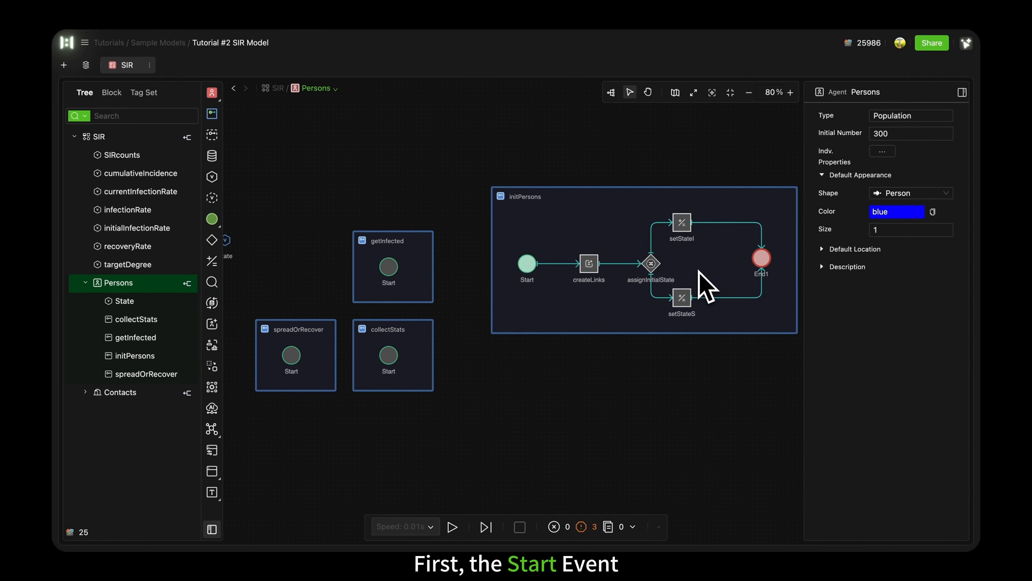
Step: Set the createLinks component's type to New Link and choose Contacts as its link
left_click(527, 264)
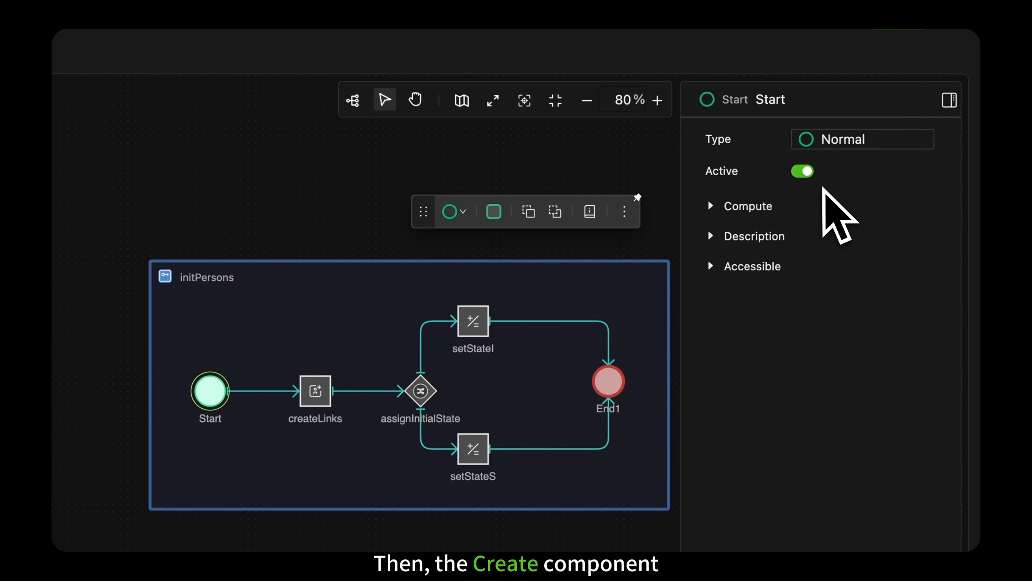
left_click(319, 394)
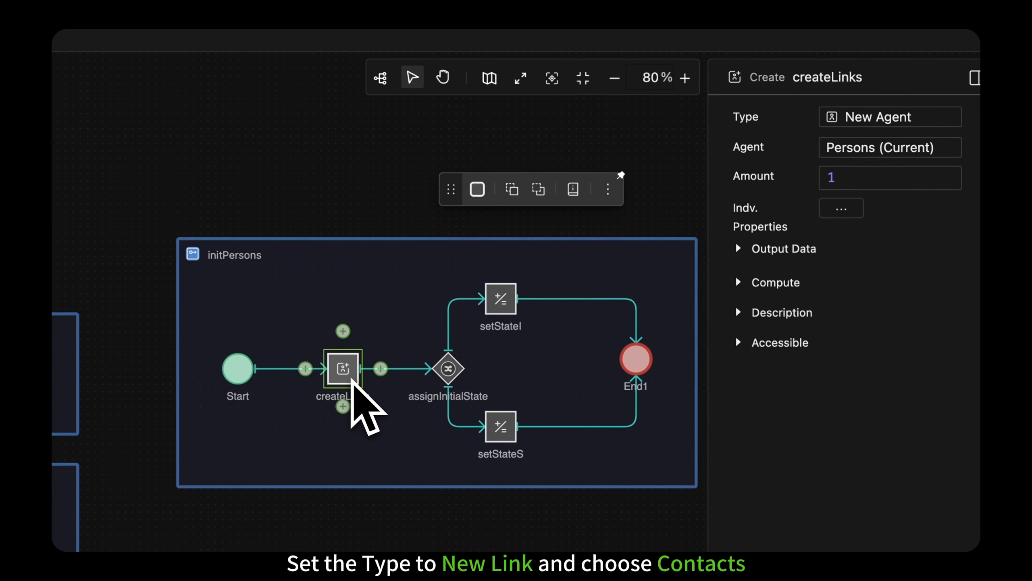
left_click(890, 116)
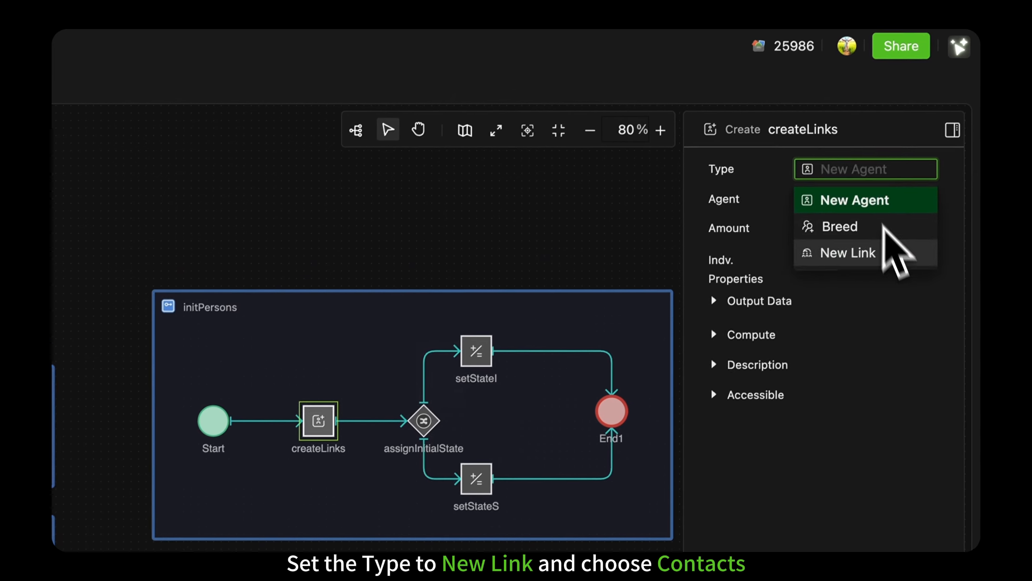
left_click(910, 202)
left_click(899, 209)
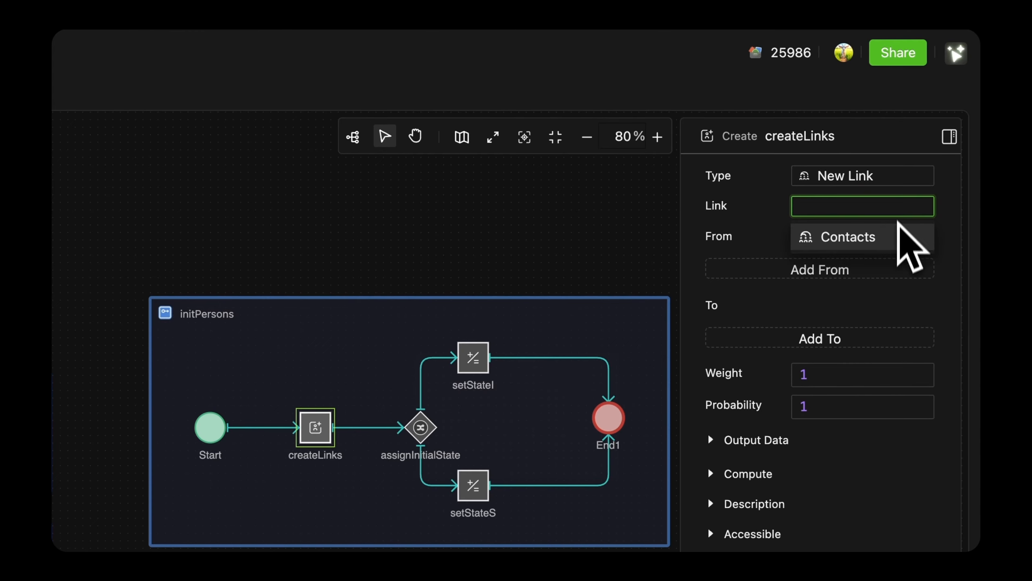
left_click(900, 236)
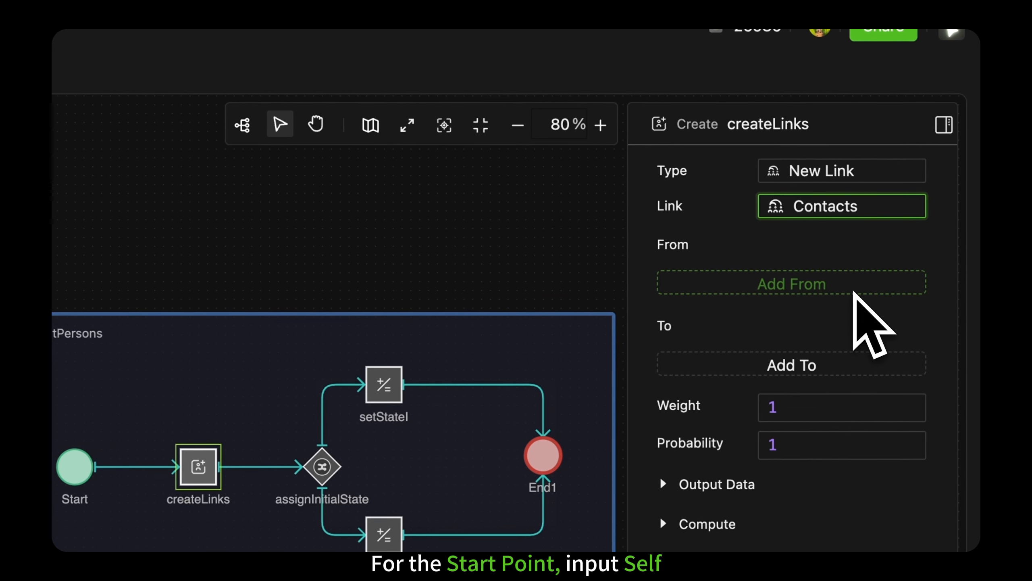
Step: Add Self as the From individual of the link in createLinks
left_click(857, 287)
left_click(856, 283)
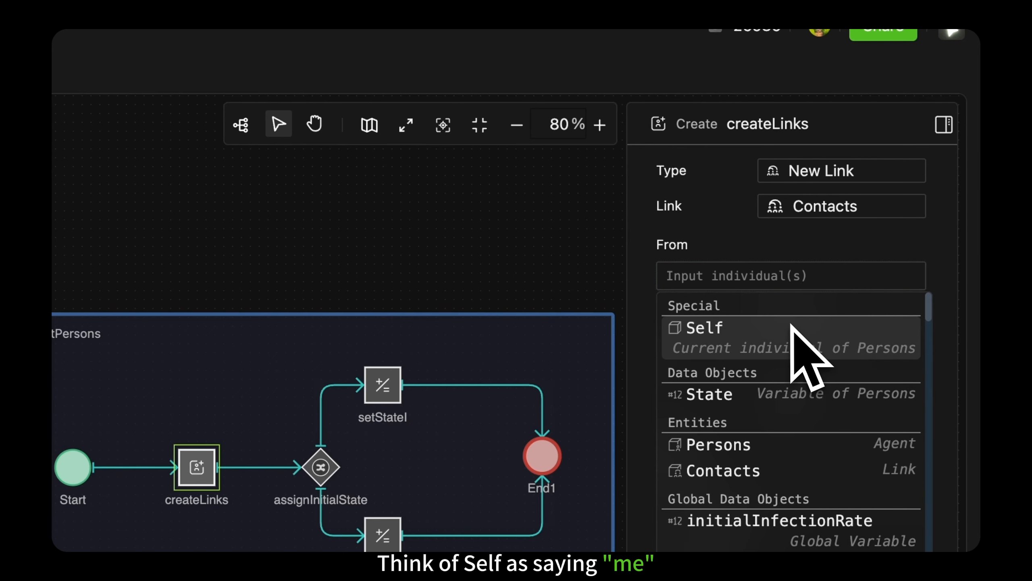
left_click(790, 328)
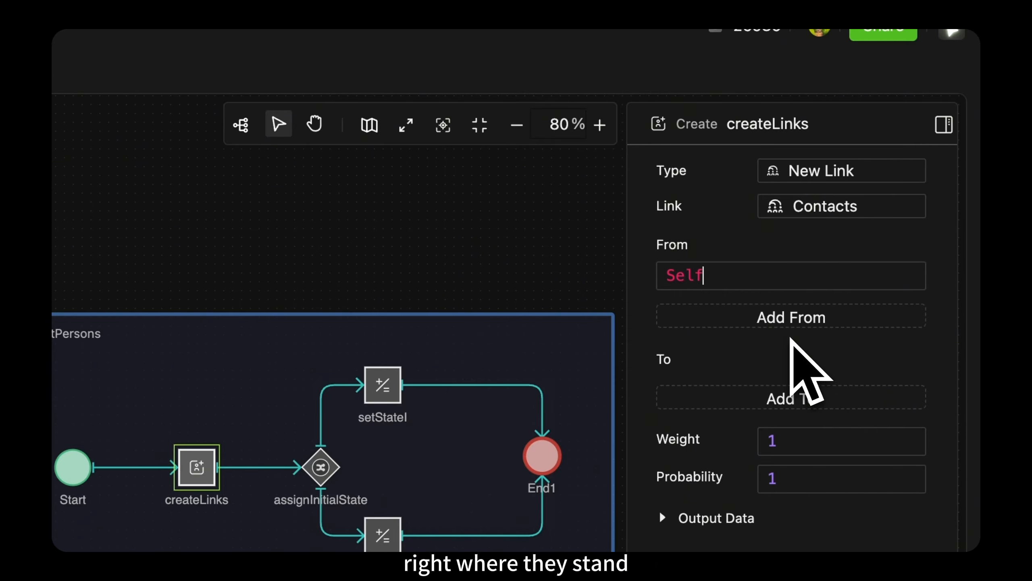
Step: Add a To entry in createLinks with the expression Persons.All.copy().except([Self])
left_click(793, 260)
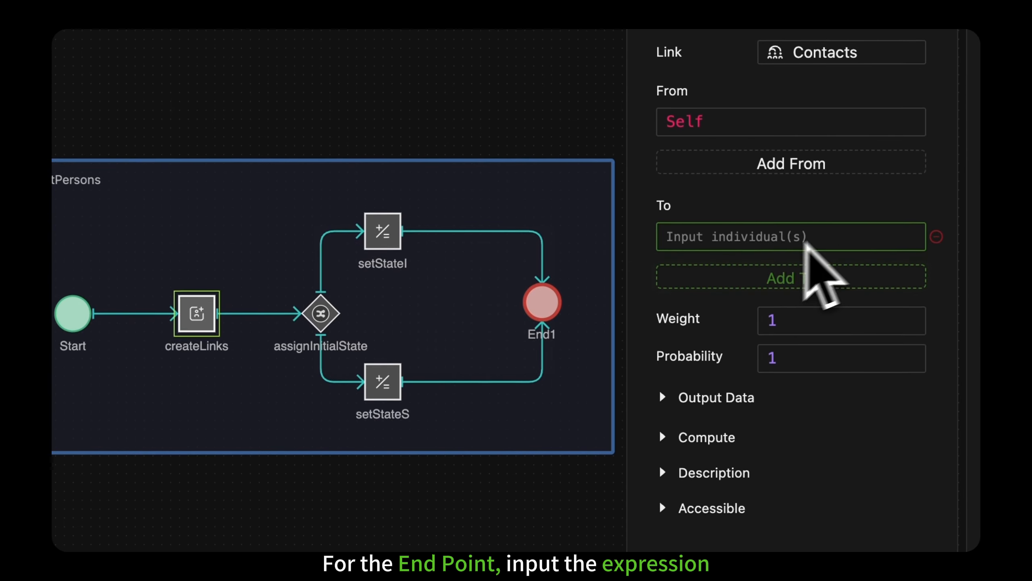
left_click(851, 233)
type("Persons.All")
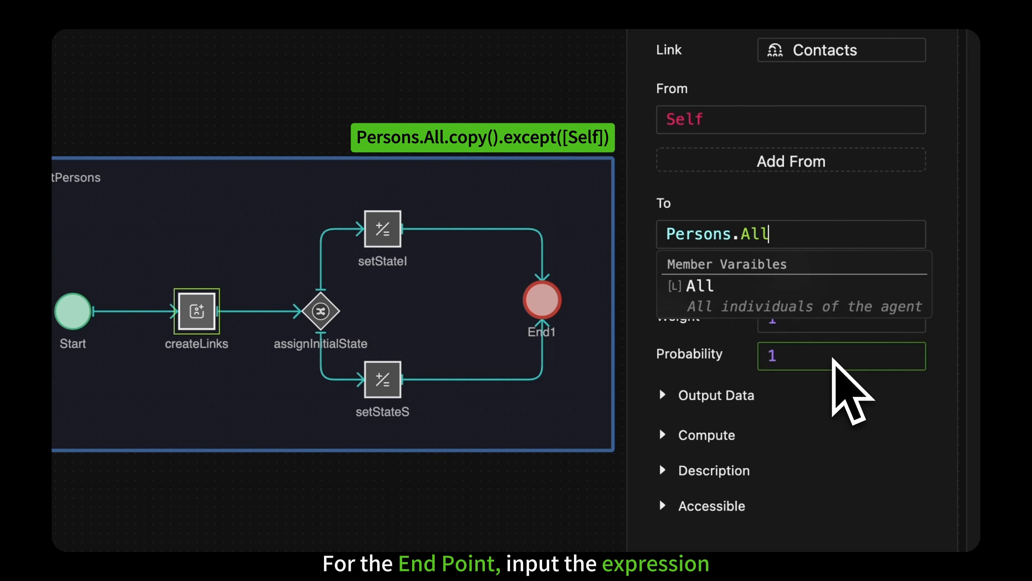
type(".copy().e")
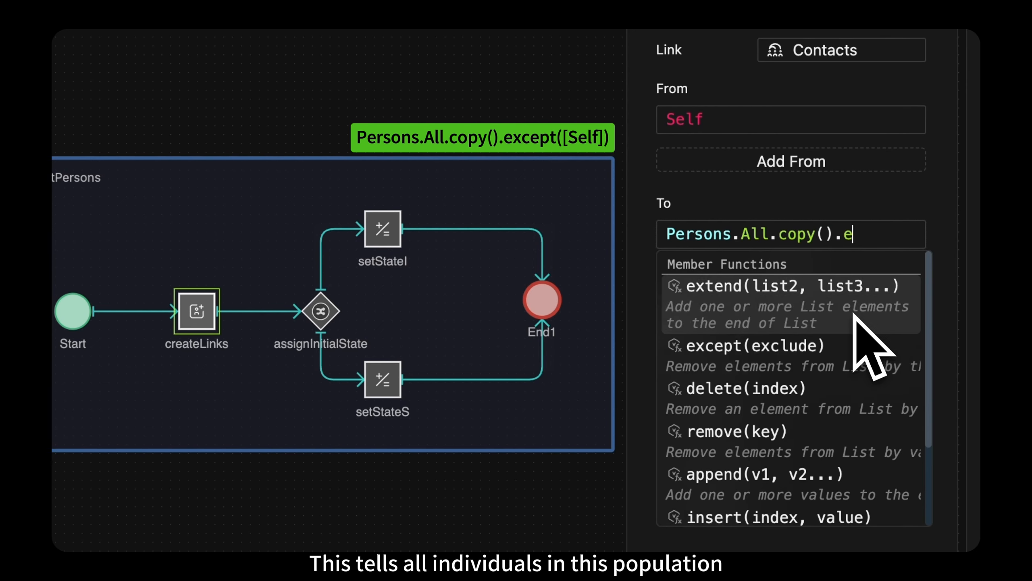
type("xcept([Self)]")
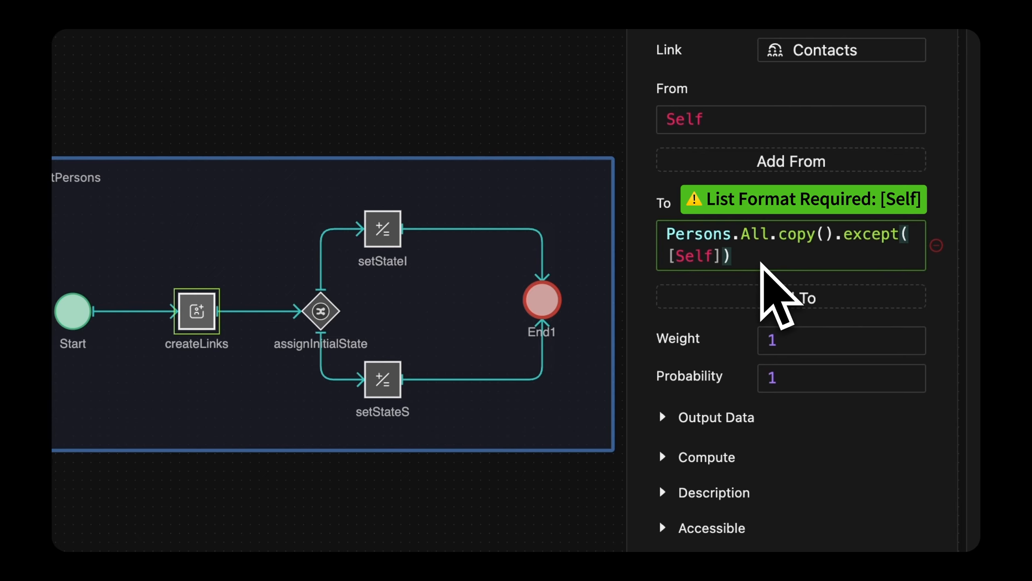
Step: Open the Probability value of createLinks for editing
left_click(825, 376)
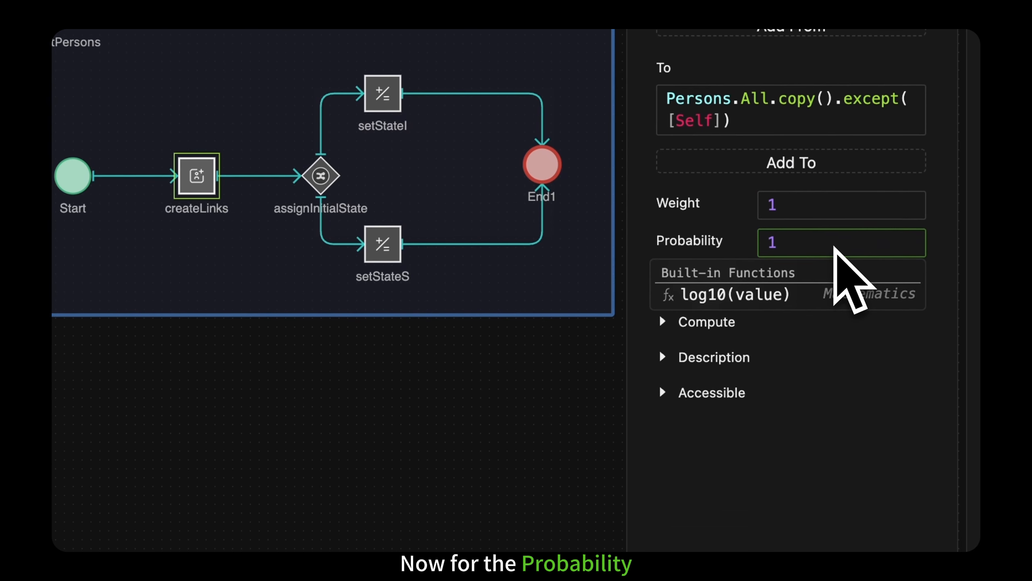
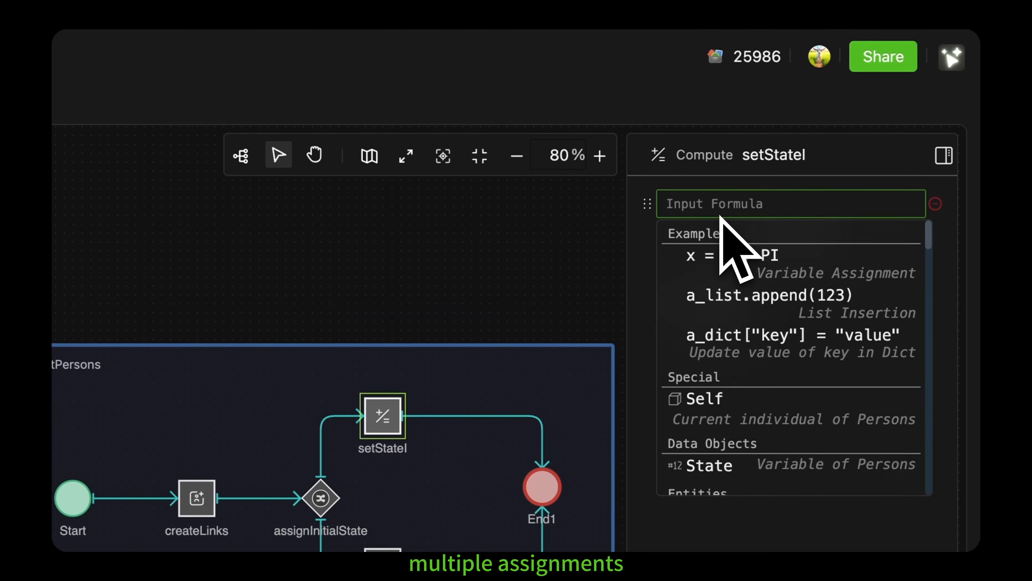
Step: Enter the formulas State = "I" and Color = "red" in the setStateI Compute component
type("State = \"I\"")
left_click(809, 240)
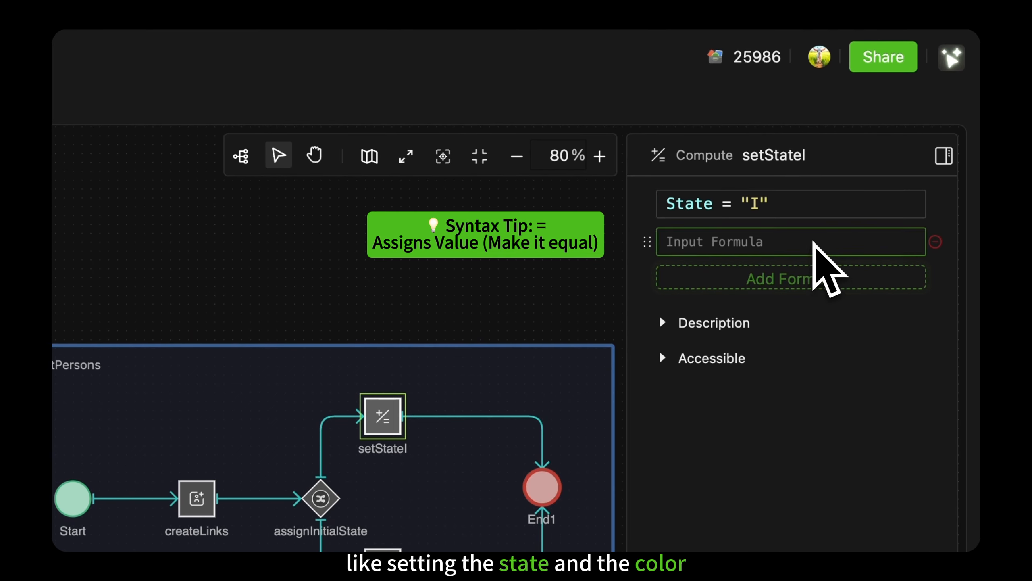
left_click(813, 243)
type("Color = \"red\"")
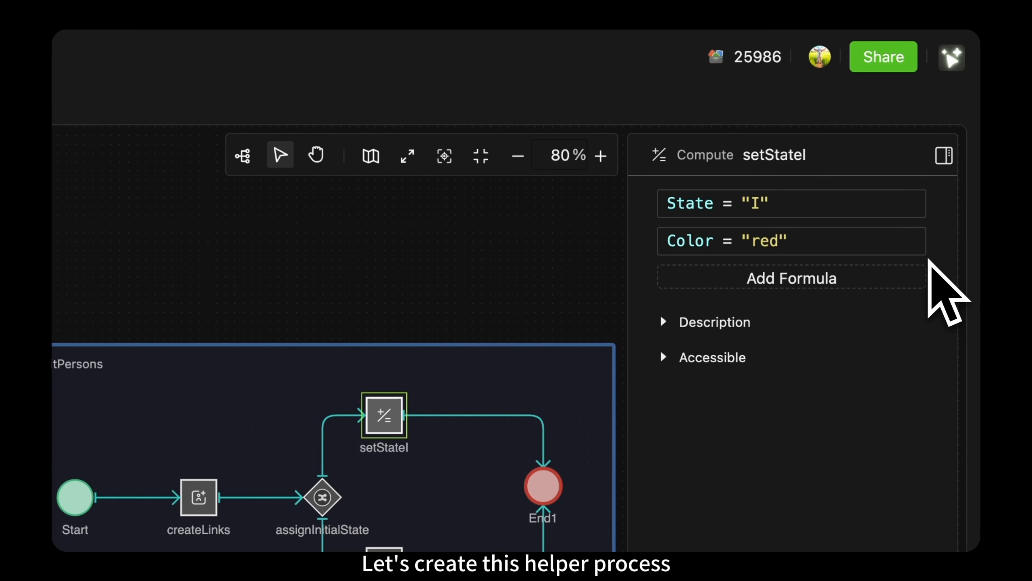
Step: Add a process named updateColor below initPersons in Persons and expand its advanced settings
left_click_drag(211, 114, 531, 385)
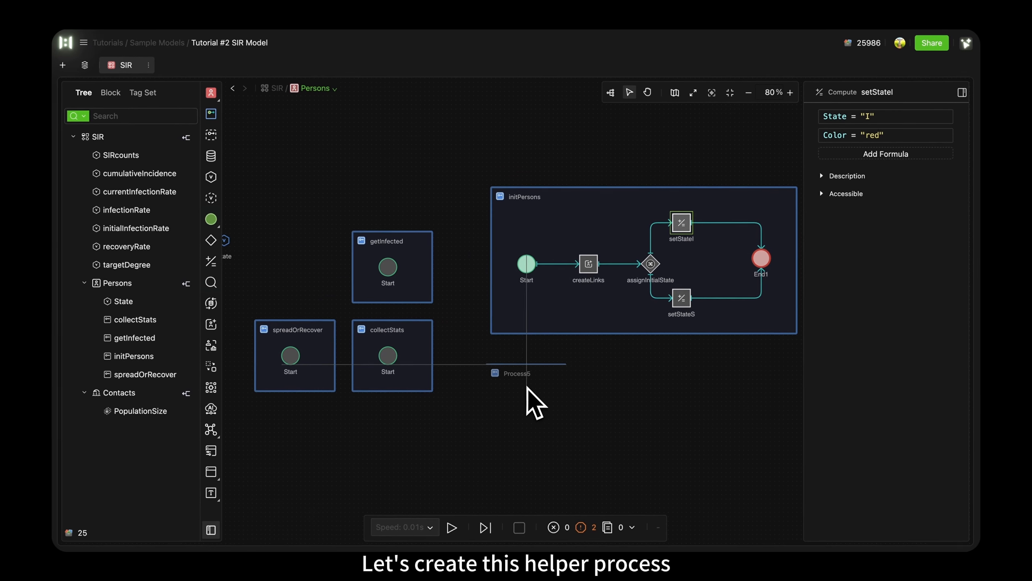
double_click(527, 374)
type("updateColor")
key("Return")
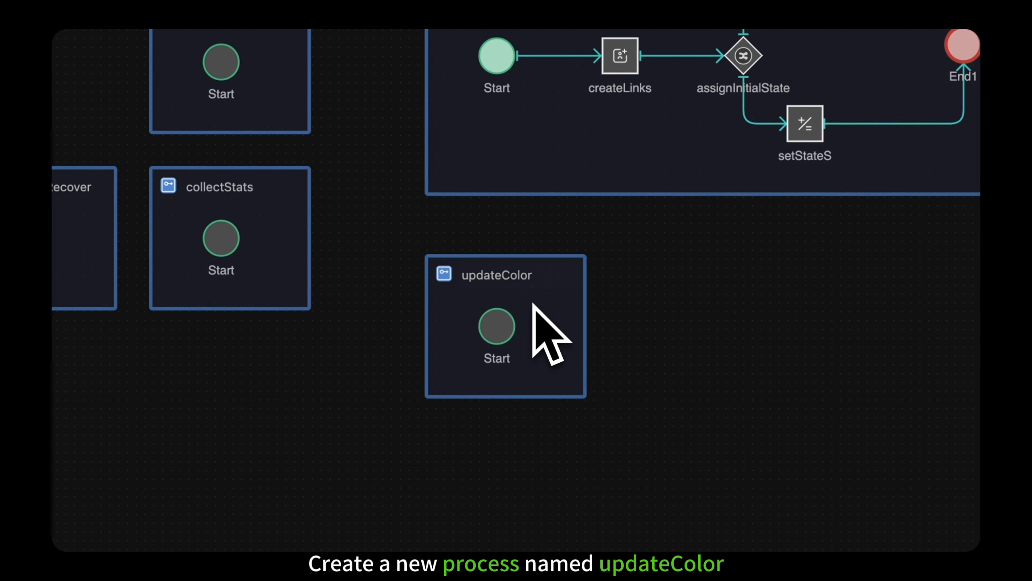
left_click(532, 302)
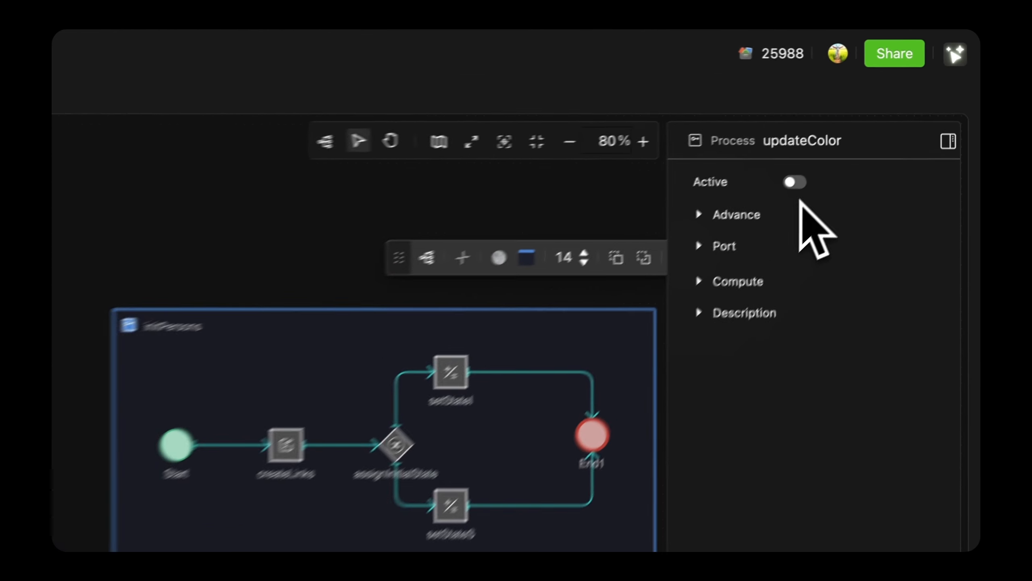
left_click(722, 215)
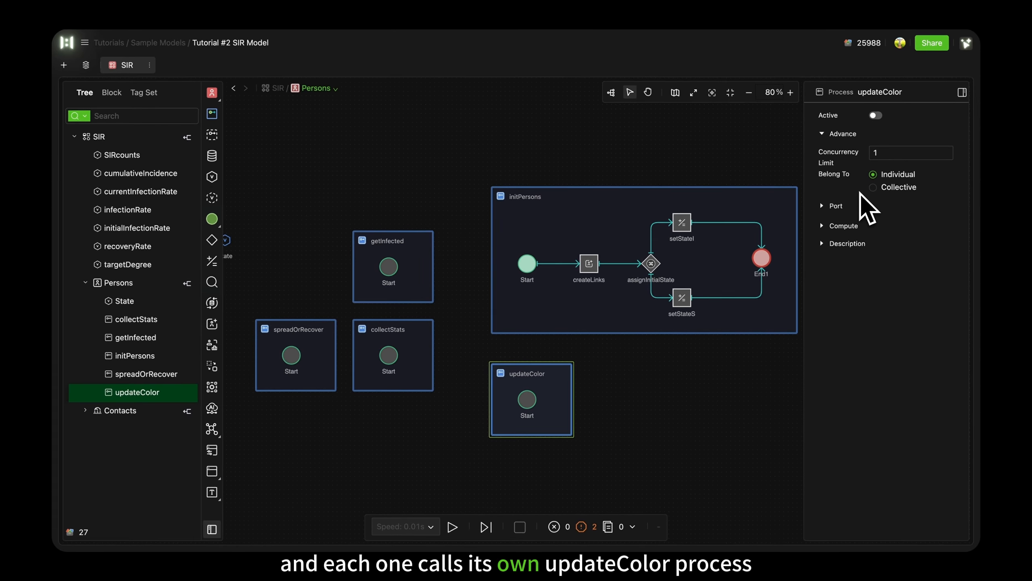
Step: Add a Gateway after Start in the updateColor process and name it checkState
left_click(530, 402)
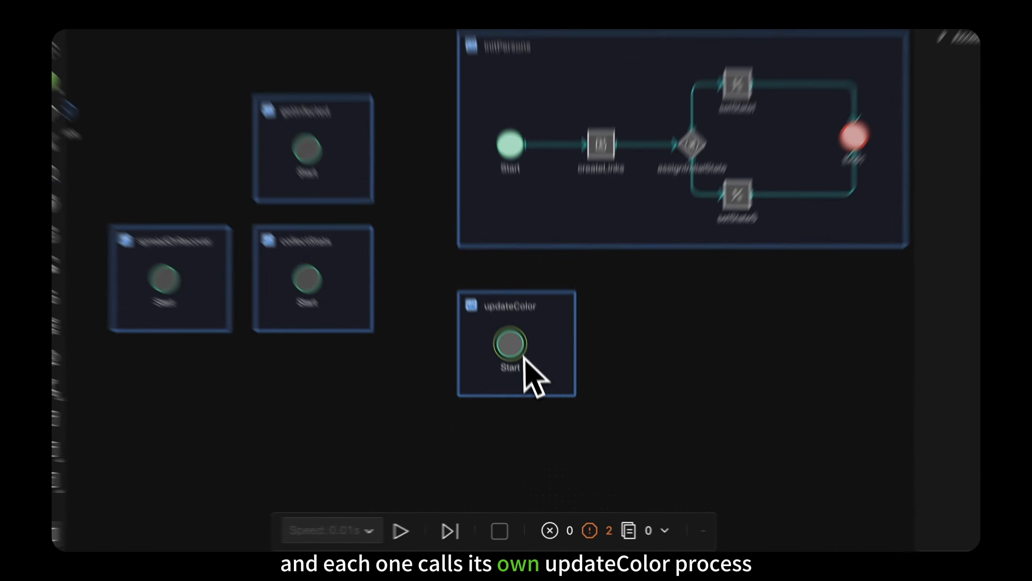
left_click(549, 399)
left_click_drag(570, 364, 603, 402)
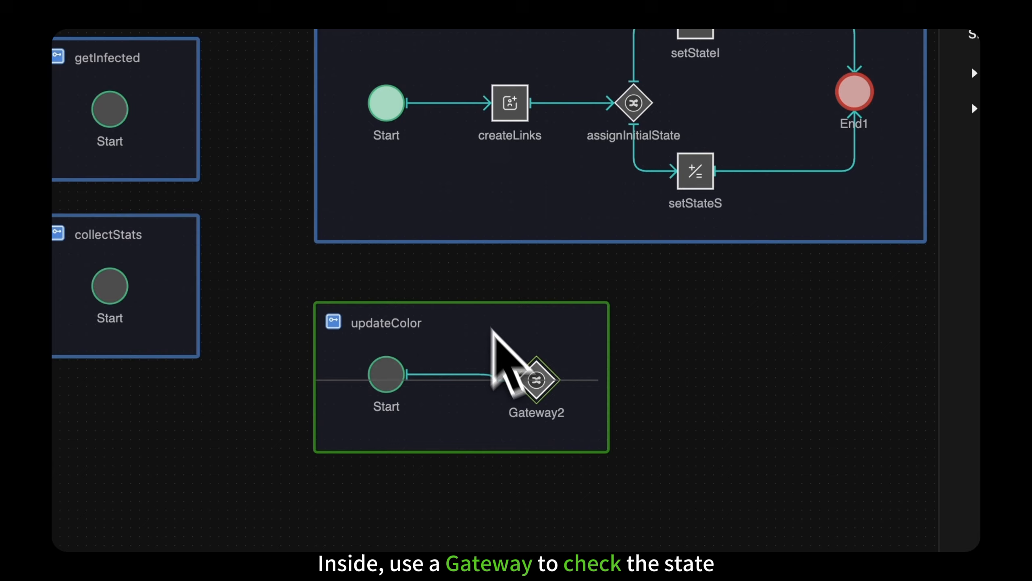
left_click_drag(536, 380, 520, 377)
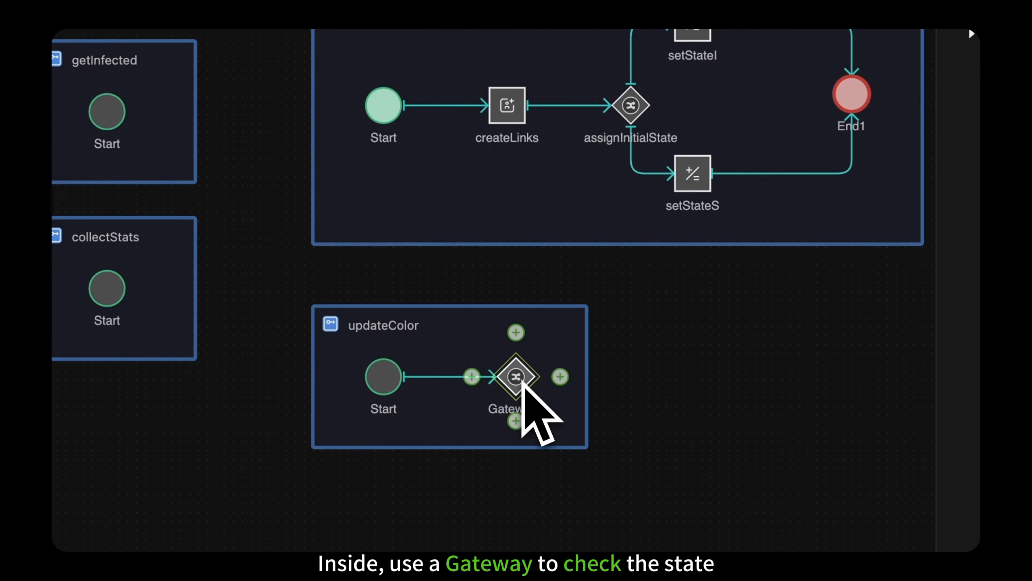
double_click(526, 408)
type("checkState")
Step: Add three Compute components on separate branches leaving the checkState gateway
left_click(523, 382)
left_click(517, 333)
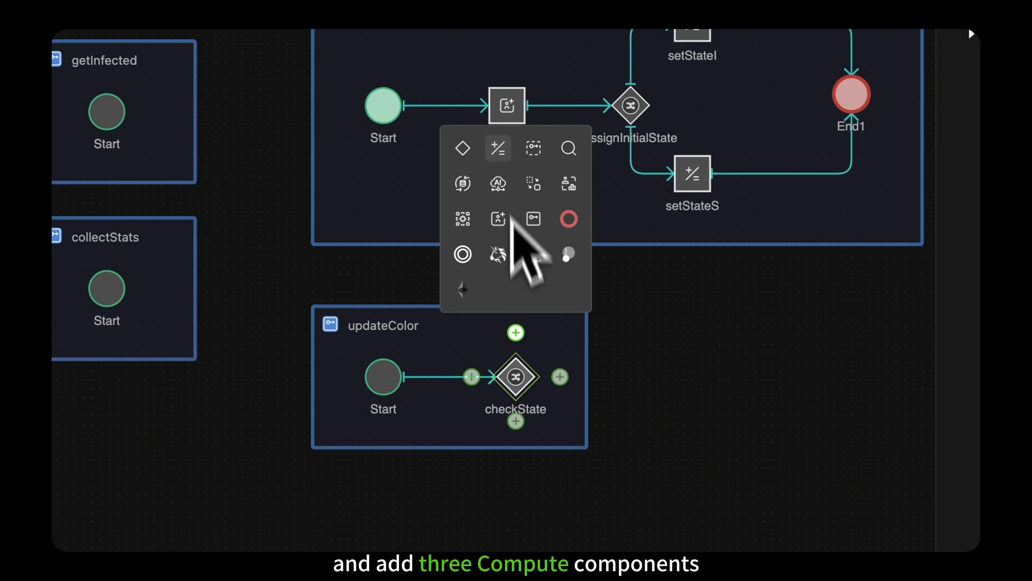
left_click(498, 148)
left_click_drag(602, 355, 600, 341)
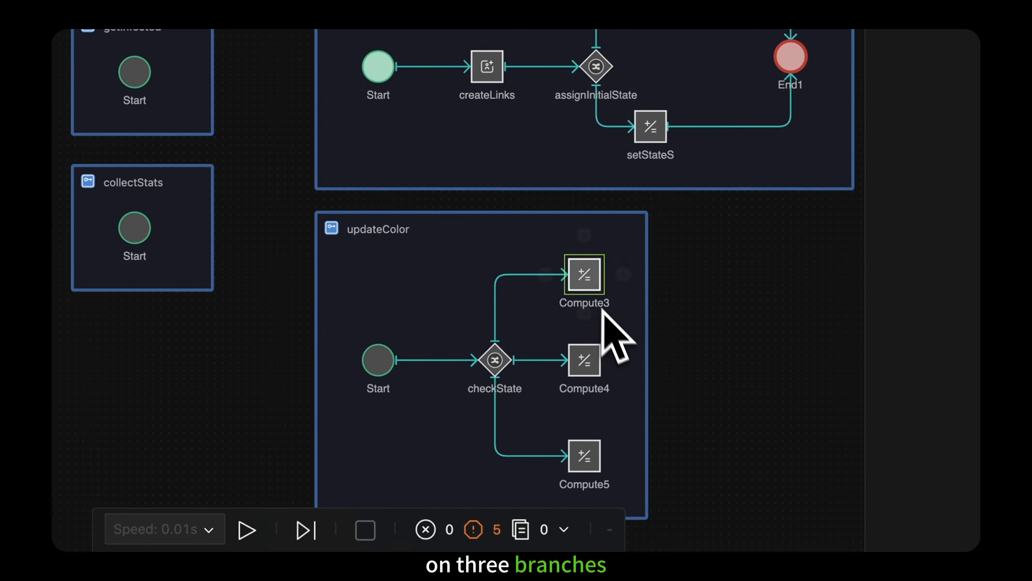
Step: Rename the three Compute components from upper to lower as setColorOrange, setColorRed and setColorGreen
double_click(597, 320)
type("setColorOrange")
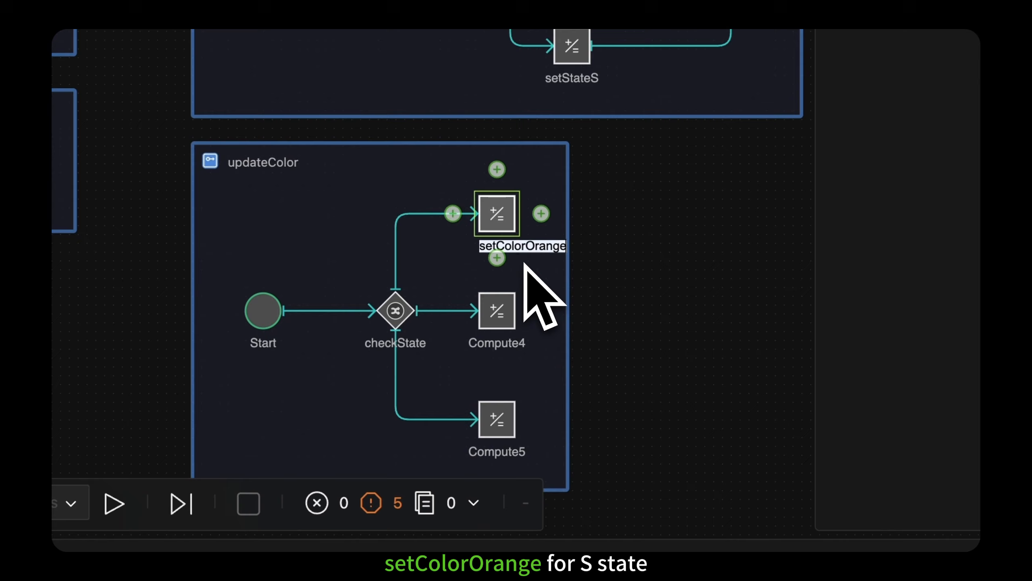
left_click(524, 264)
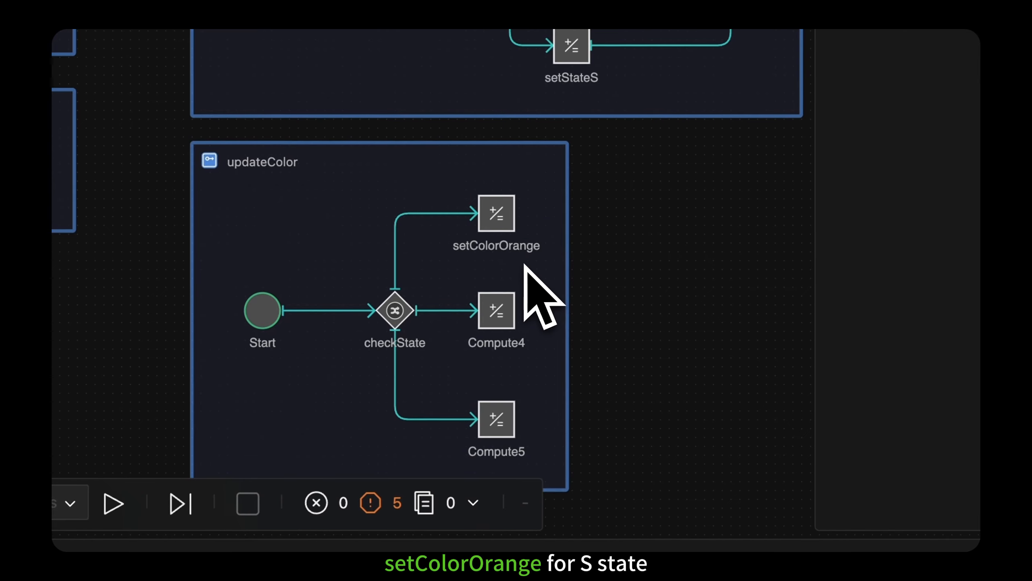
double_click(510, 343)
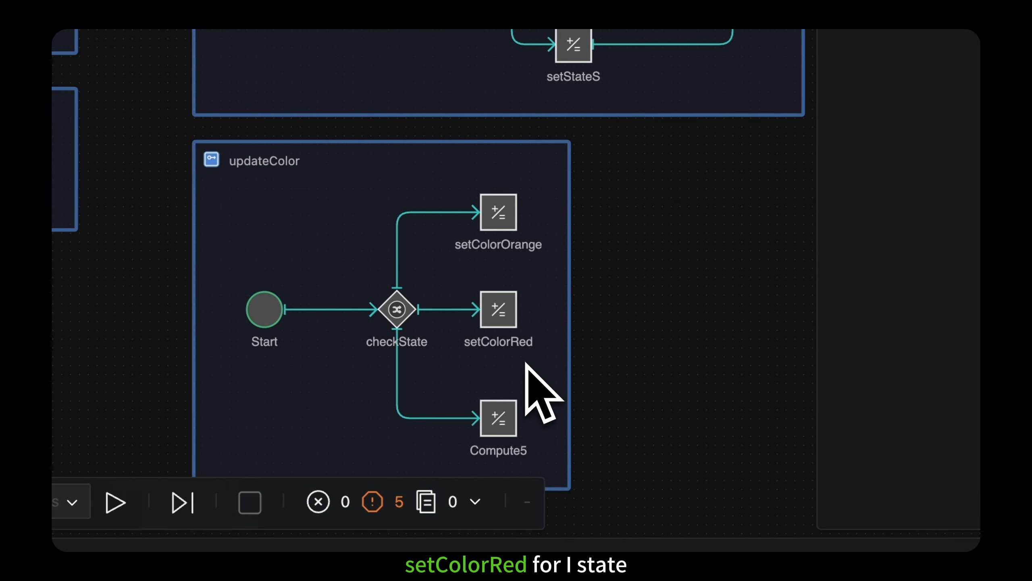
type("setColorGreen")
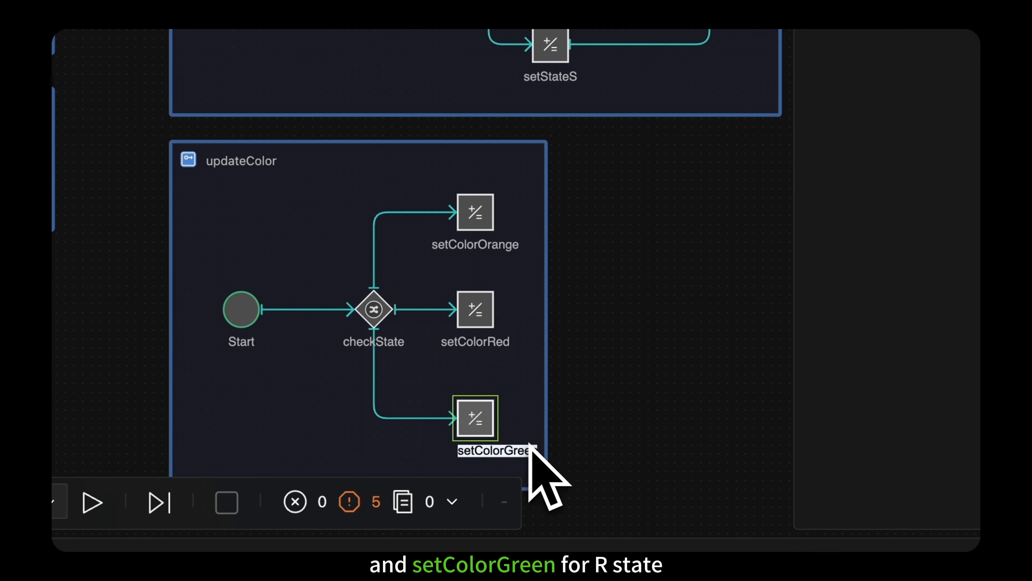
key("Return")
Step: Add an End component after setColorGreen and place it level with setColorRed
left_click(488, 429)
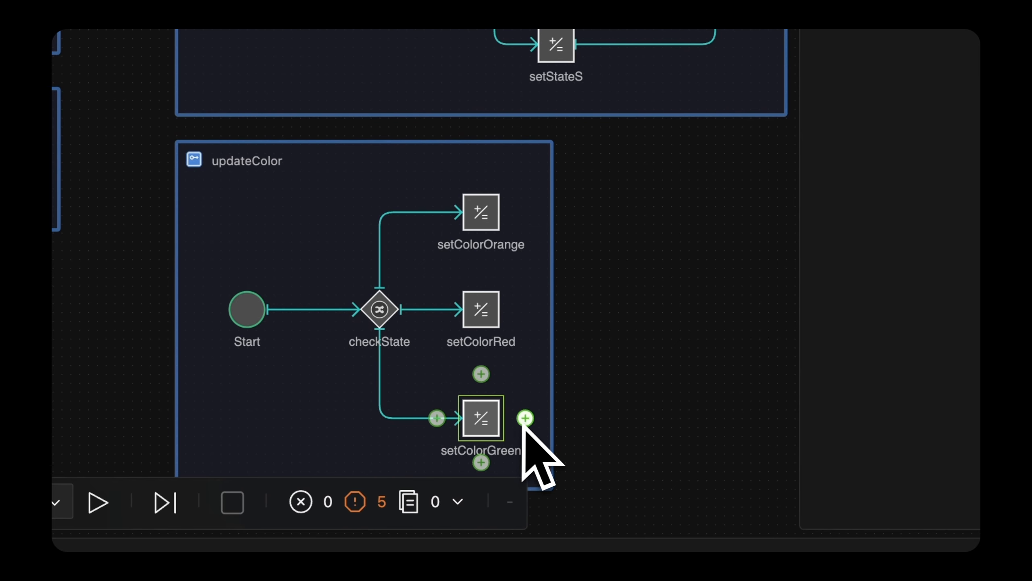
left_click(522, 418)
left_click(674, 418)
left_click_drag(671, 413, 665, 319)
Step: Change the checkState gateway's type to Exclusive Condition
left_click(379, 309)
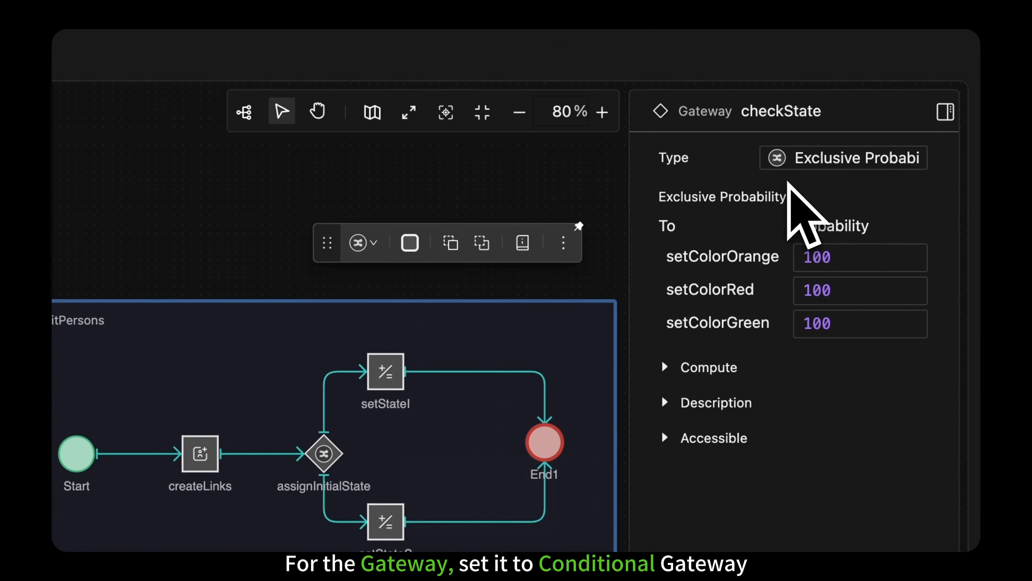
left_click(835, 101)
left_click(915, 162)
left_click(891, 315)
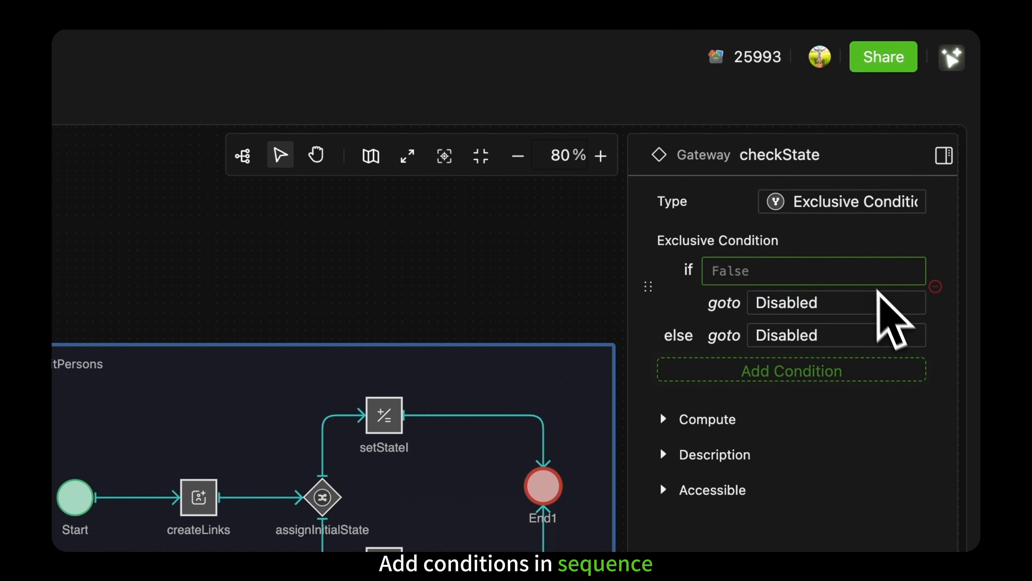
Step: Set the first condition of checkState to State == "S" with setColorOrange as its destination
left_click(869, 273)
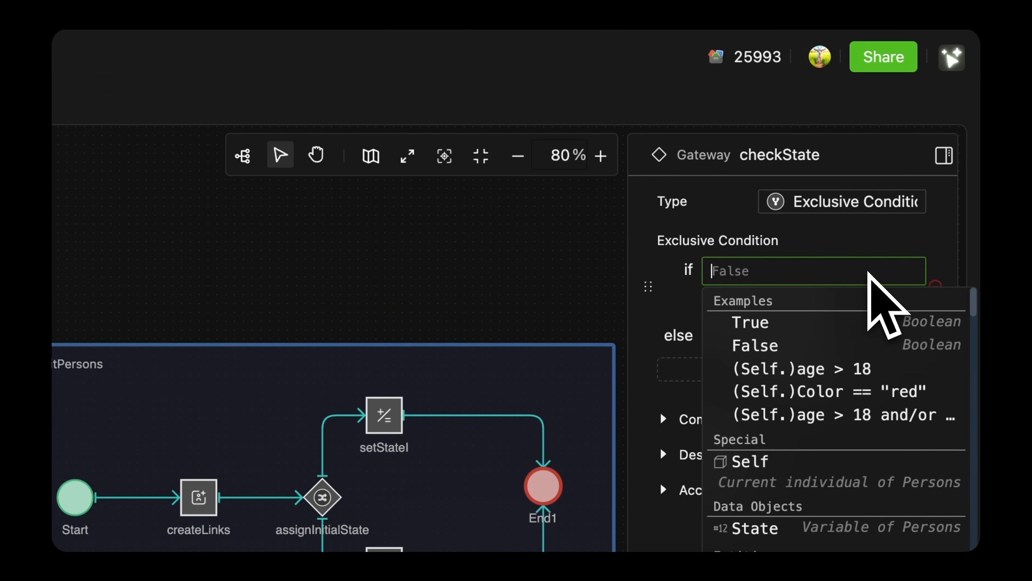
type("State == \"S\"")
left_click(873, 303)
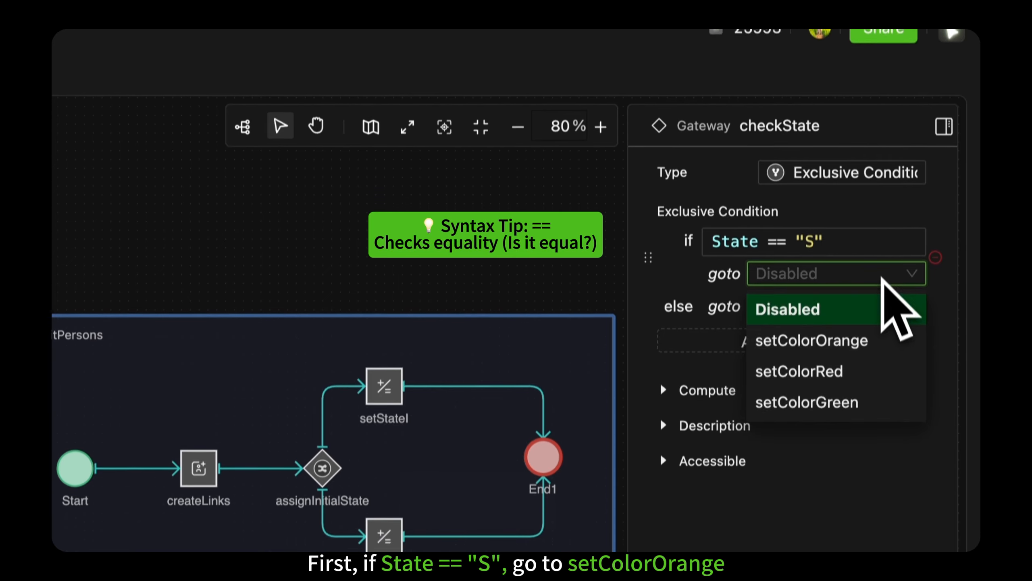
left_click(882, 369)
Step: Add an else-if condition State == "I" leading to setColorRed in checkState, and send the else branch to setColorGreen
left_click(882, 371)
left_click(856, 291)
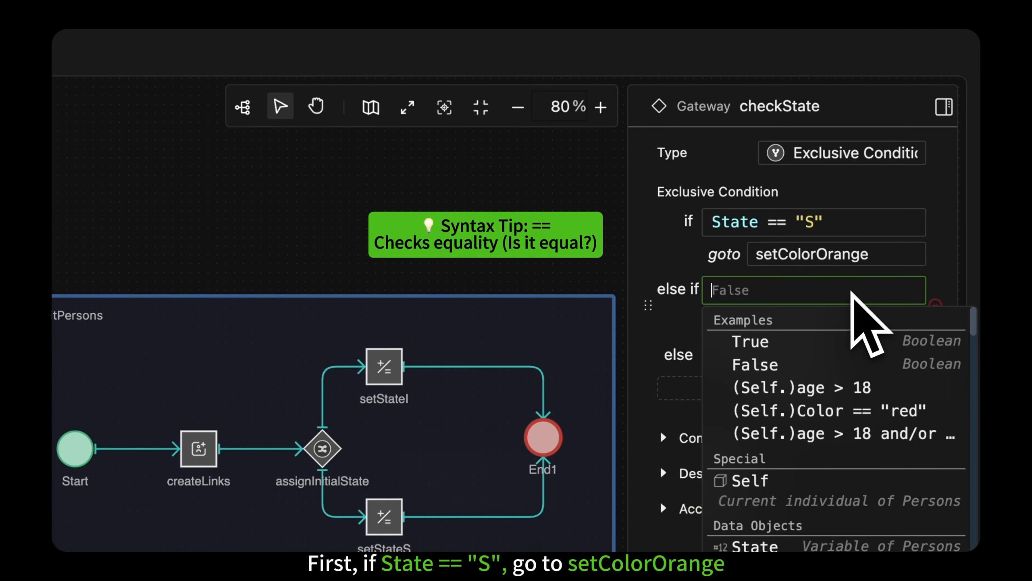
type("State == \"I\"")
left_click(854, 272)
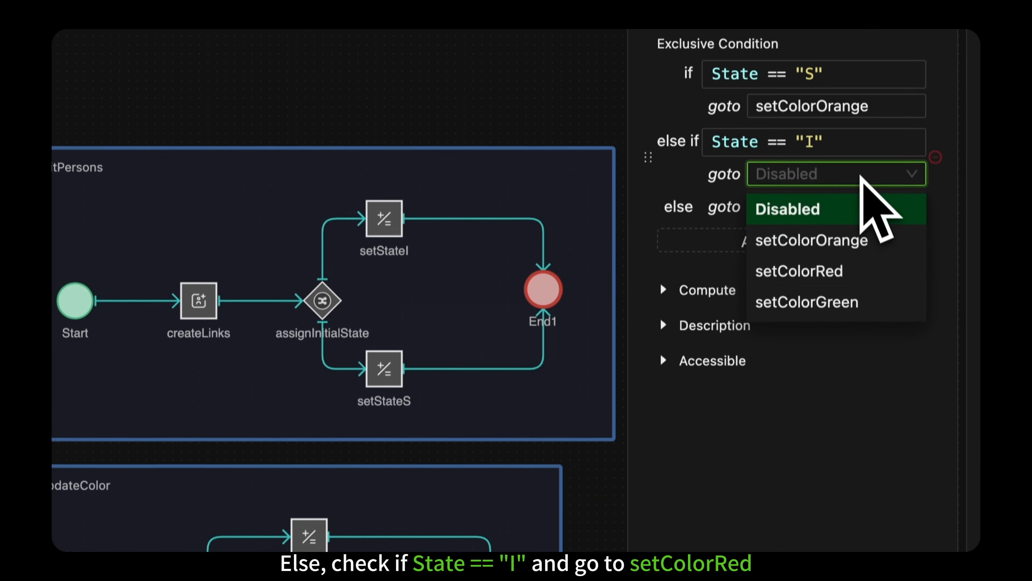
left_click(874, 267)
left_click(870, 195)
left_click(882, 311)
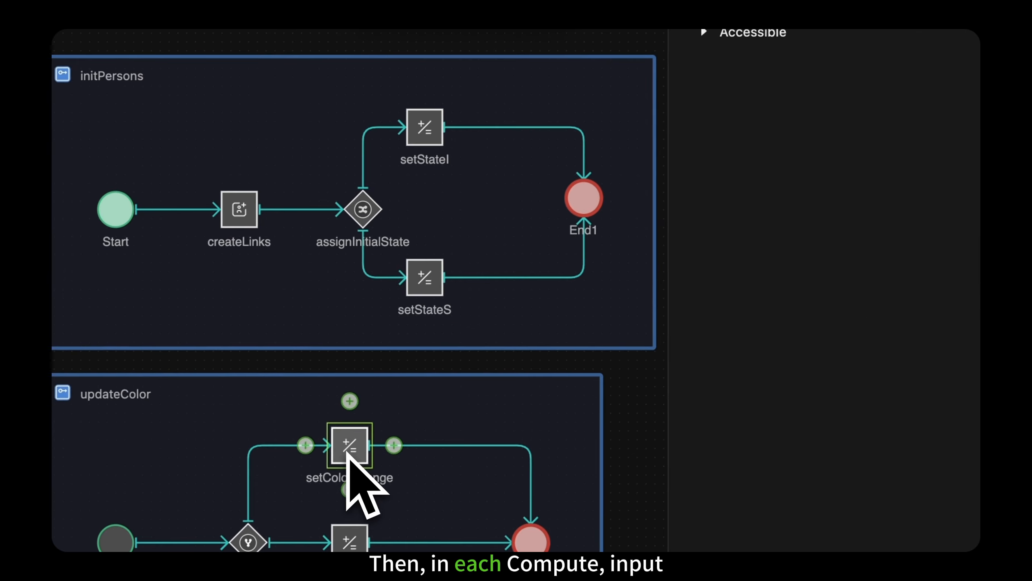
Step: Enter Color = "orange" in setColorOrange, Color = "red" in setColorRed and Color = "green" in setColorGreen
left_click(349, 459)
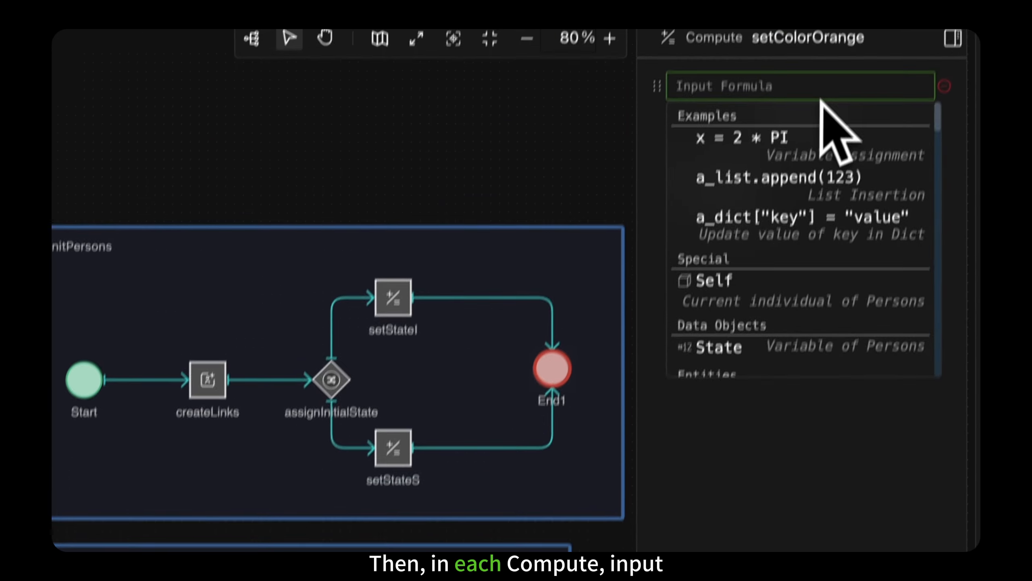
type("Color = \"orange\"")
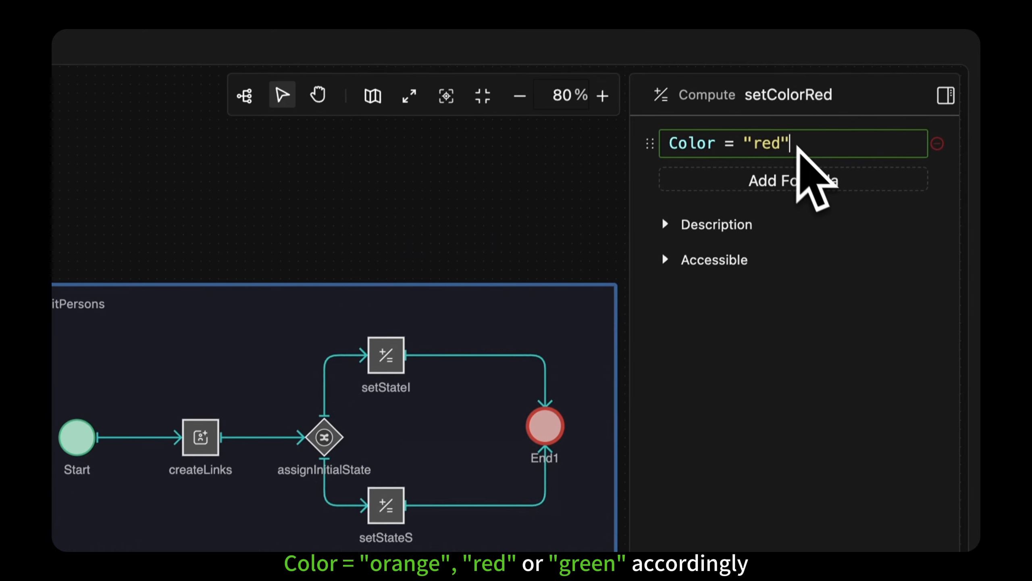
left_click(386, 535)
type("Color = \"green\"")
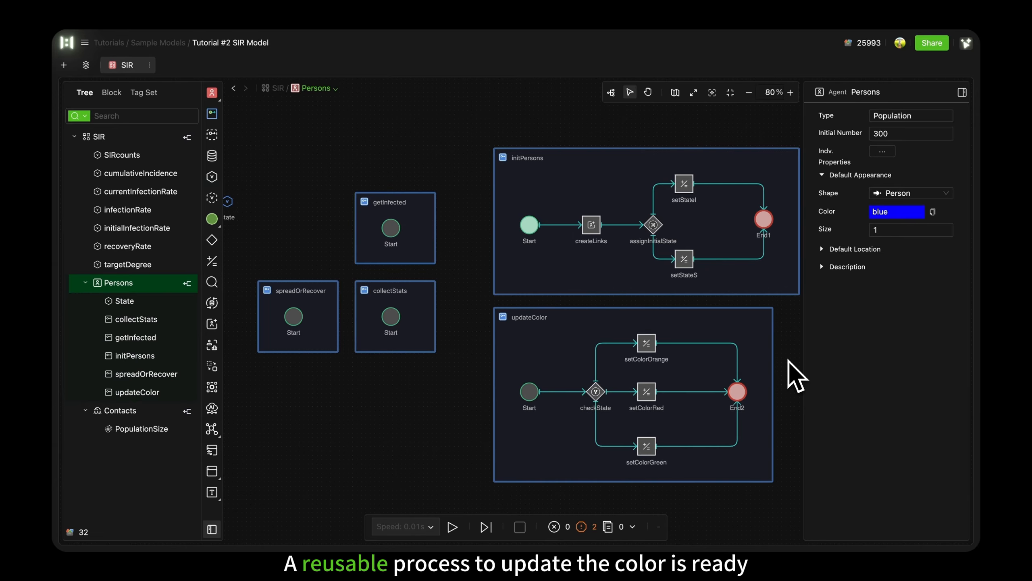
Step: Remove the Color formula from the setStateI component in initPersons
left_click(730, 169)
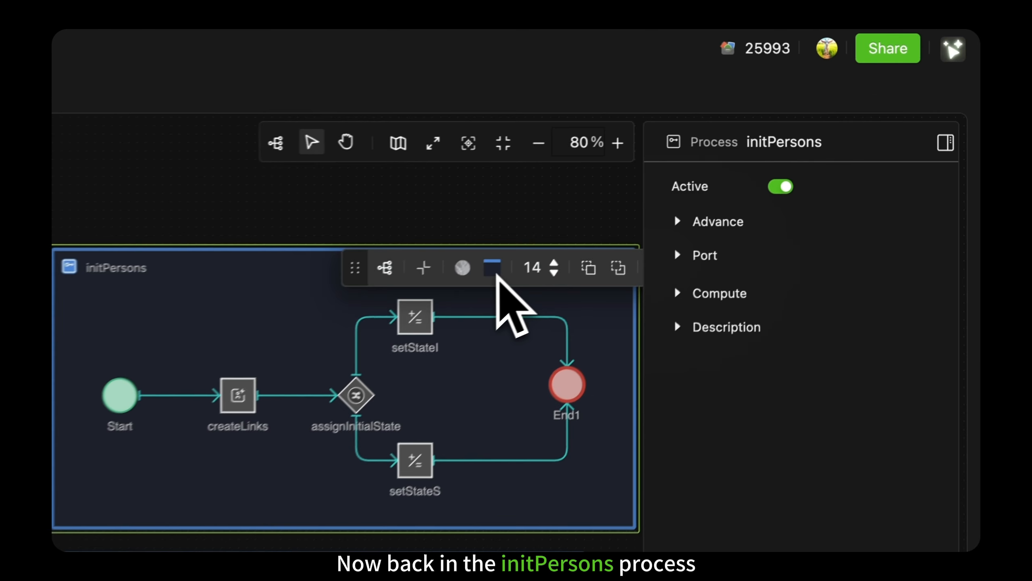
left_click(688, 189)
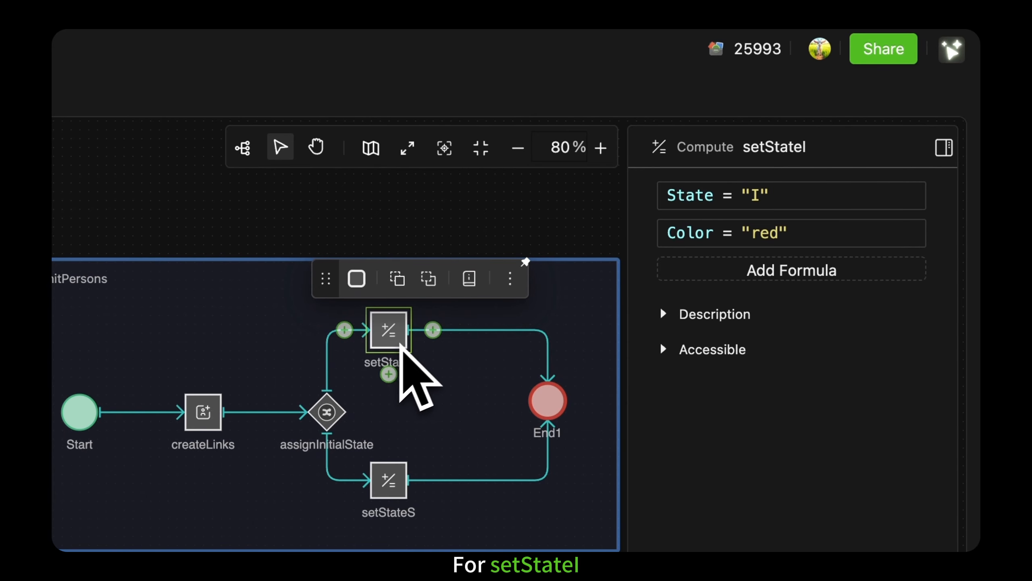
left_click(936, 233)
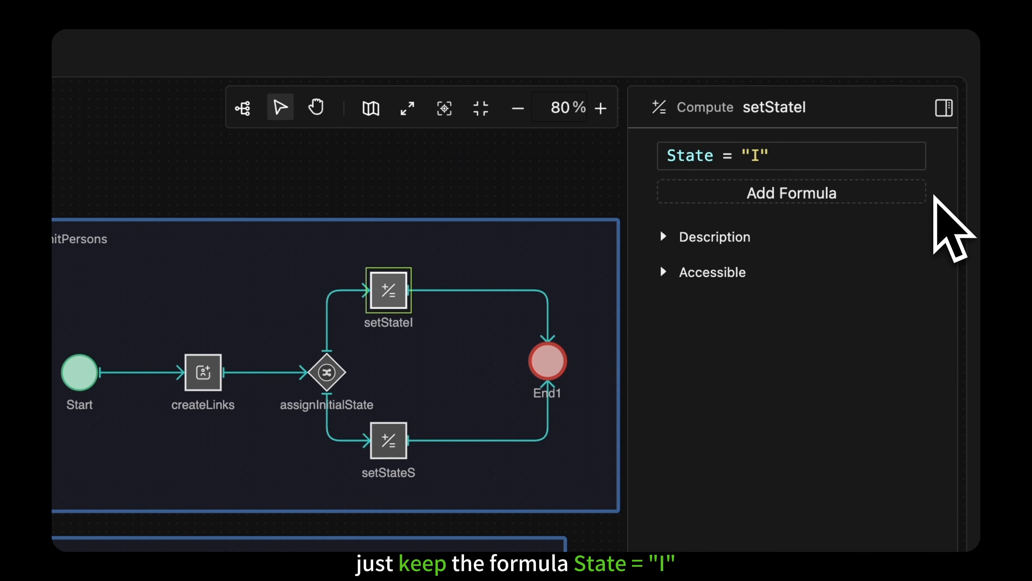
Step: Enter the formula State = "S" in the setStateS Compute component
left_click(388, 440)
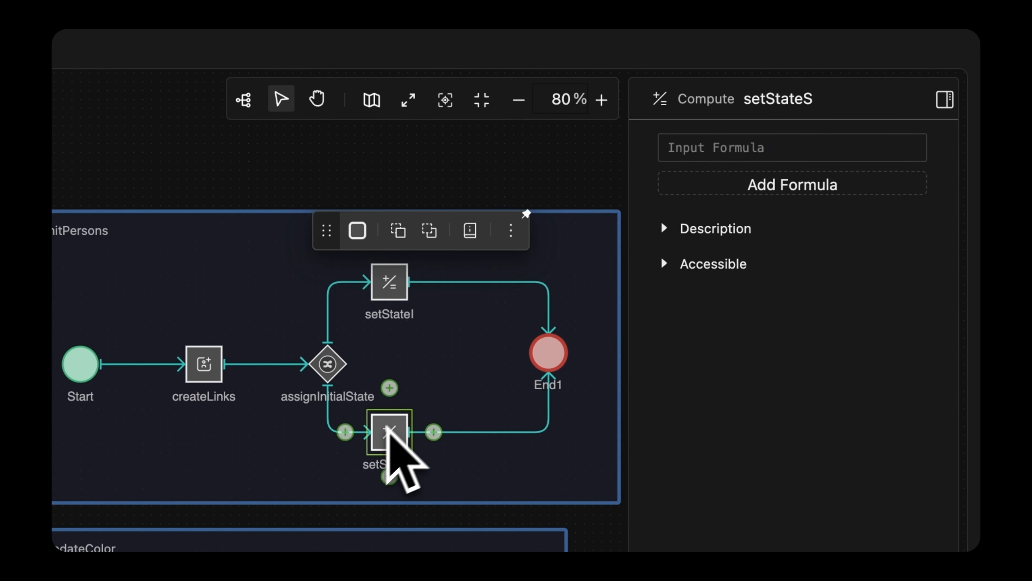
left_click(668, 140)
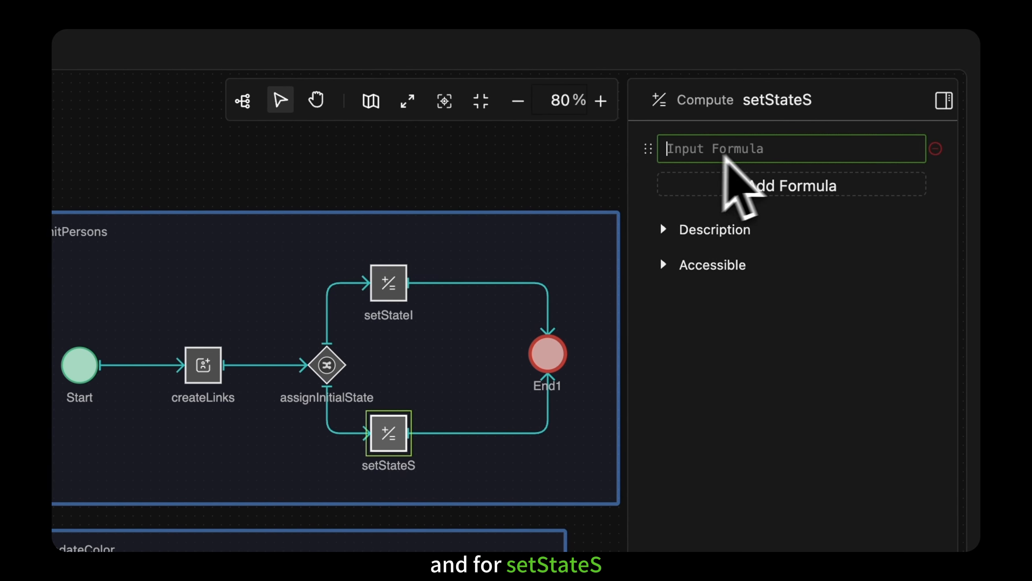
type("State = \"S\"")
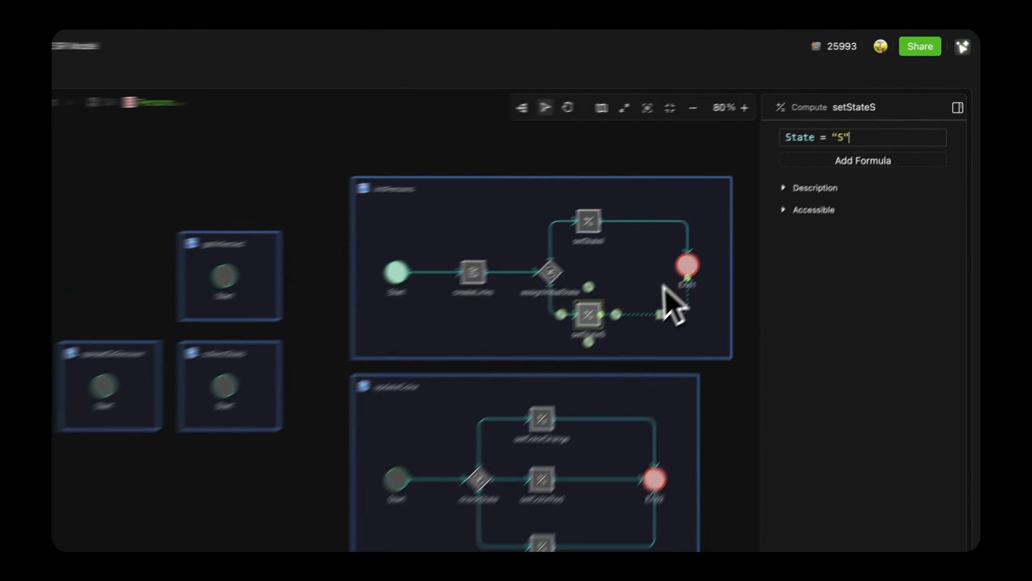
Step: Insert a Call component between setStateS and End1 in initPersons and name it updateColor
left_click(647, 315)
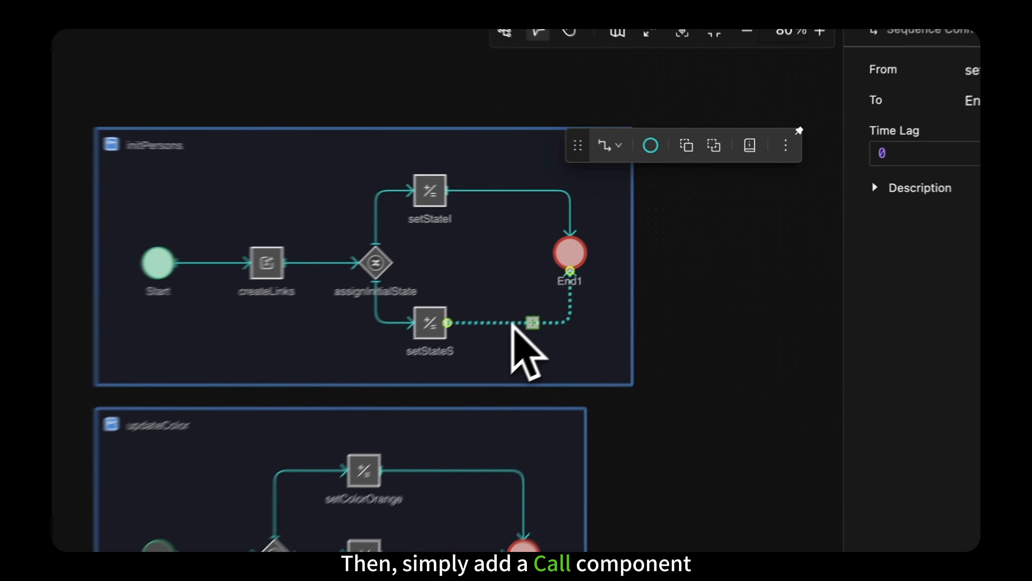
left_click(659, 314)
left_click(672, 272)
left_click_drag(524, 350, 548, 351)
double_click(539, 373)
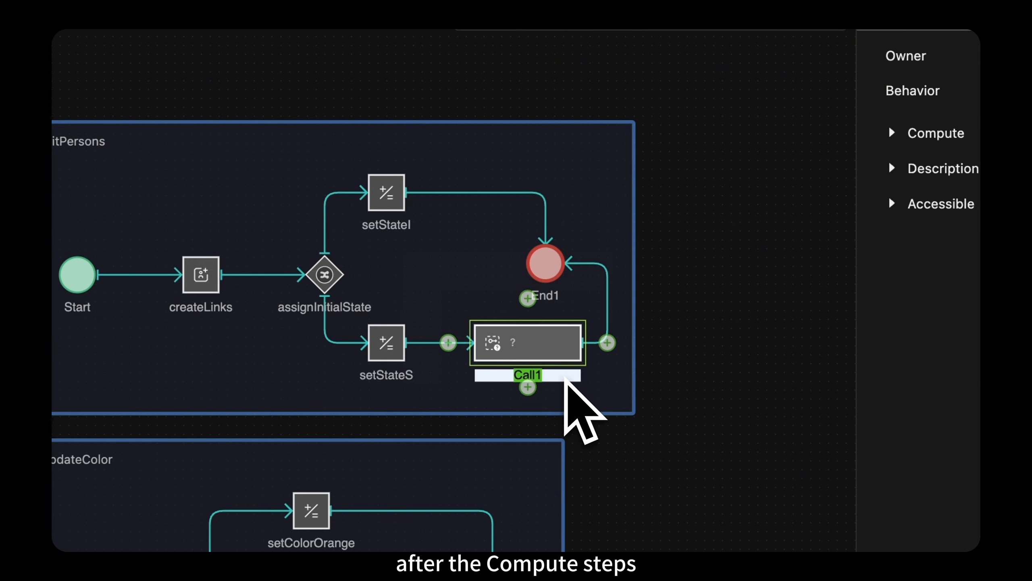
type("updateColor")
left_click(592, 394)
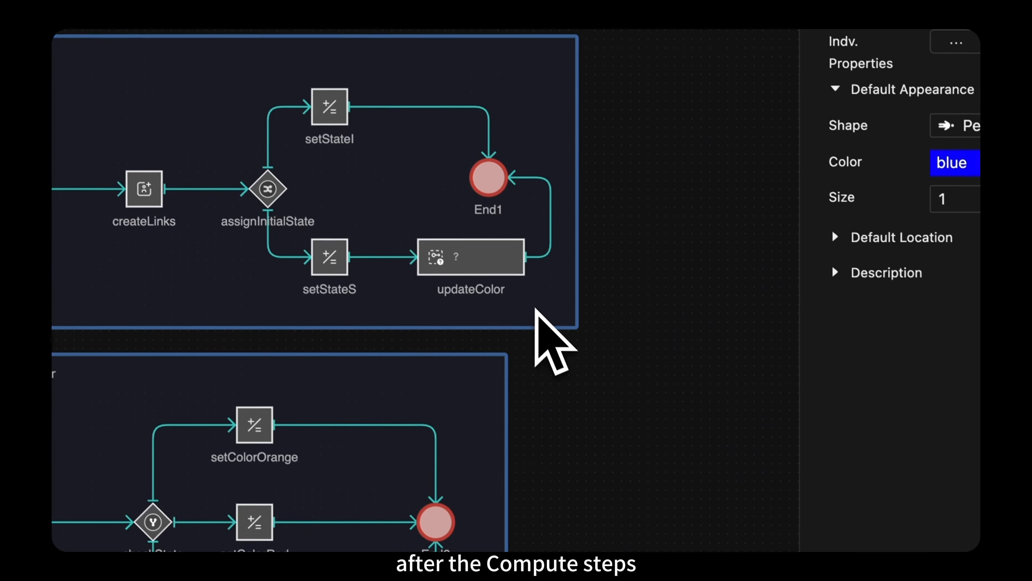
Step: Set the Behavior of the updateColor call to the updateColor process
left_click(513, 269)
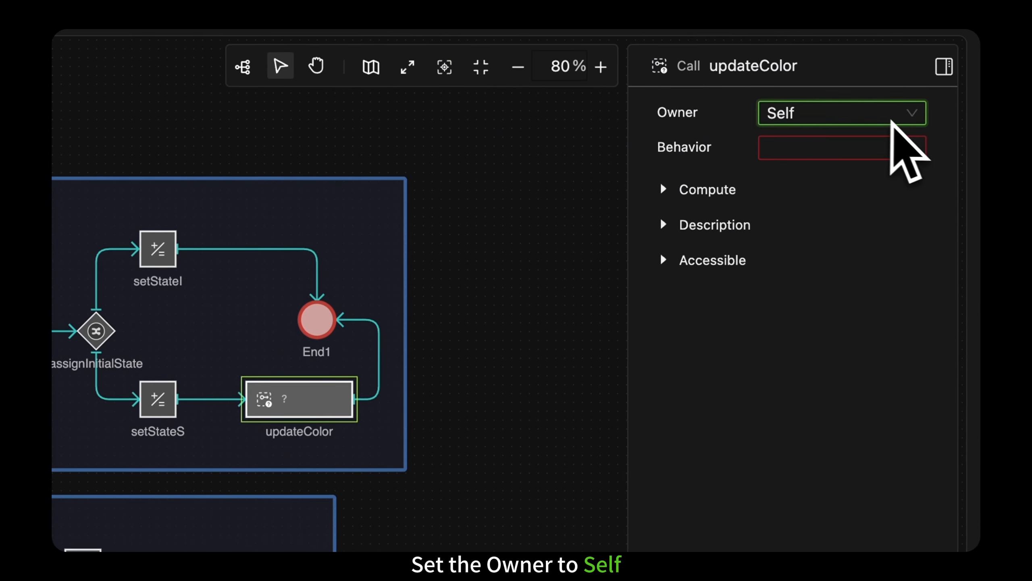
left_click(892, 148)
scroll(878, 309, "down", 3)
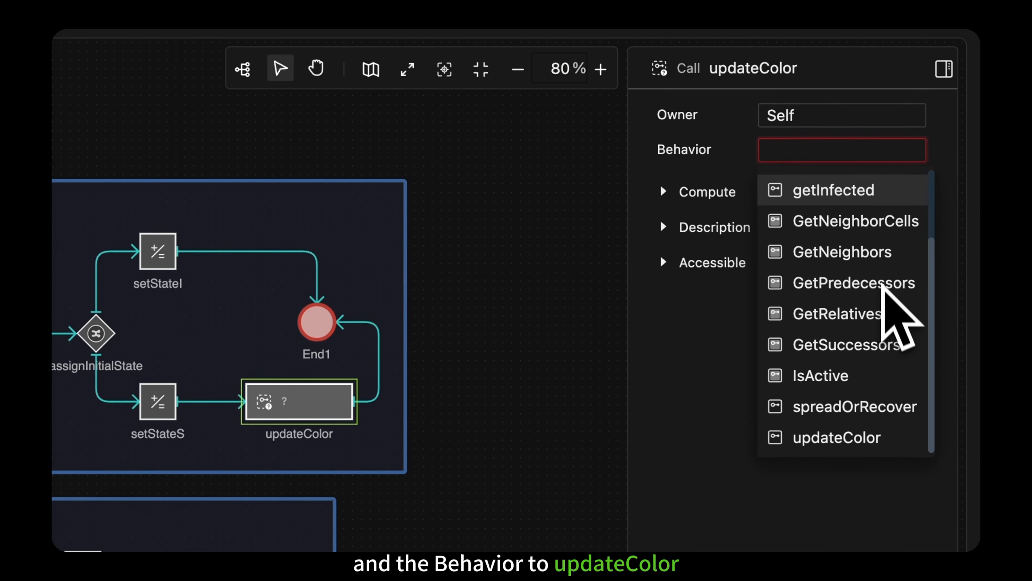
left_click(829, 435)
Step: Move End1 farther right and route both setStateI and setStateS through the updateColor call before it
left_click_drag(317, 321, 441, 326)
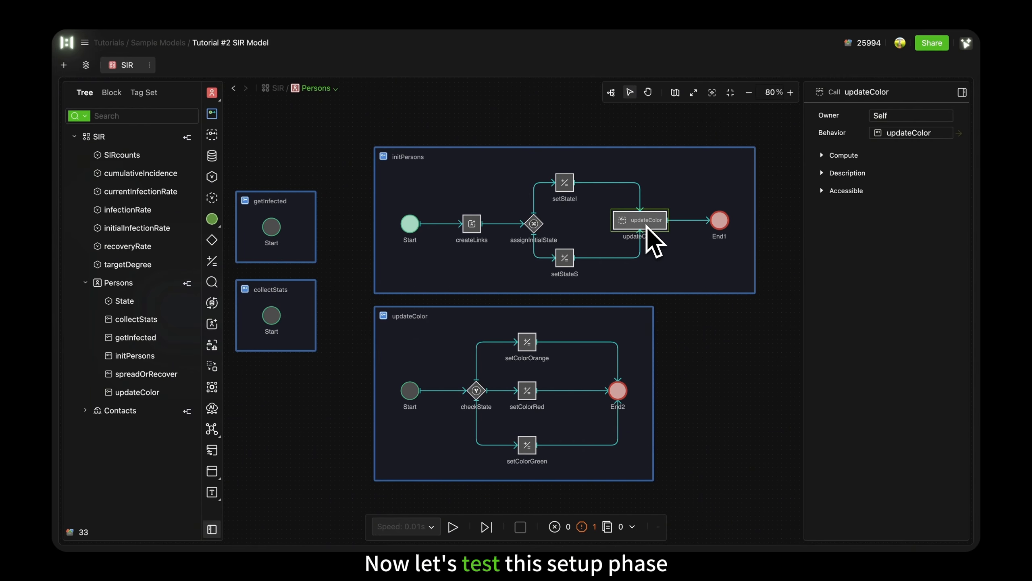
left_click(647, 228)
Step: At the SIR model level, set the initial value of initialInfectionRate to 0.1 and of infectionRate to 0.2
left_click(278, 88)
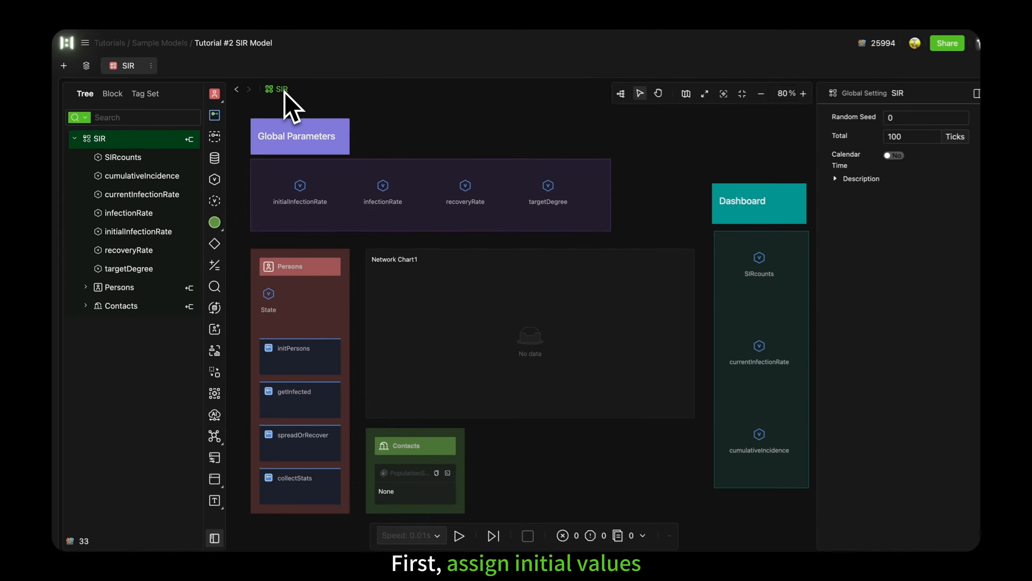
left_click(291, 134)
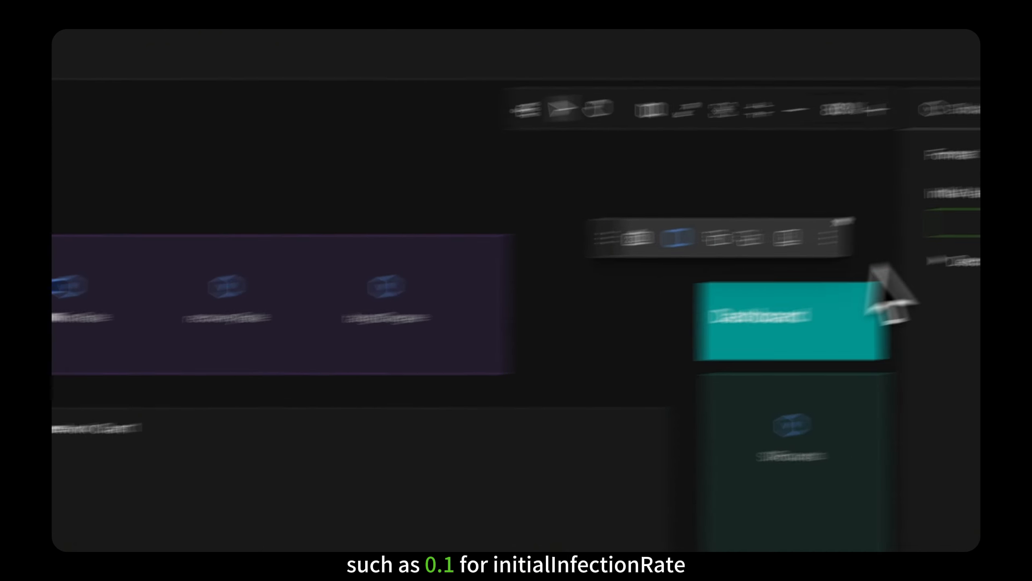
left_click(846, 154)
type("0.1")
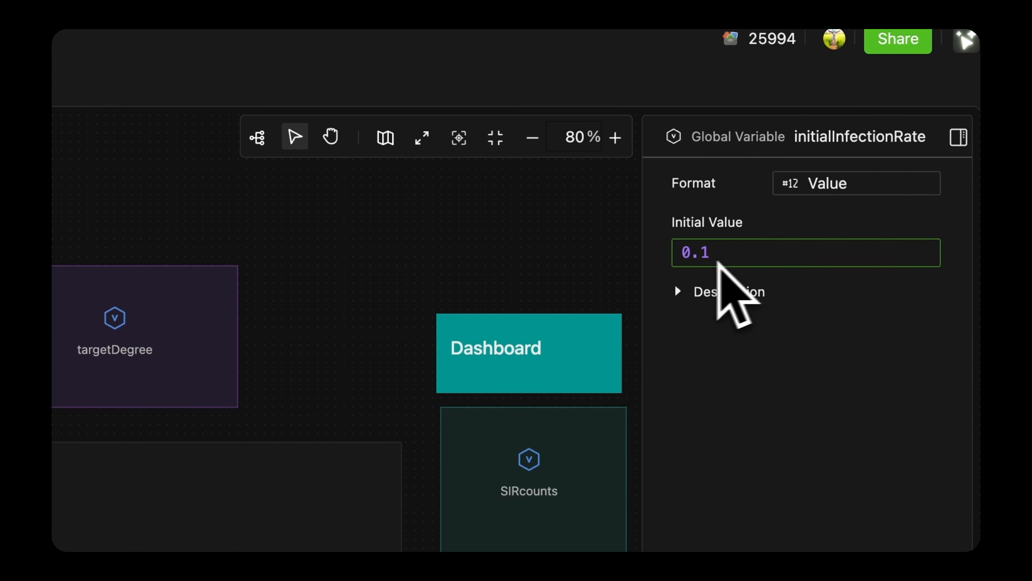
left_click(182, 308)
left_click(689, 259)
type("0.2")
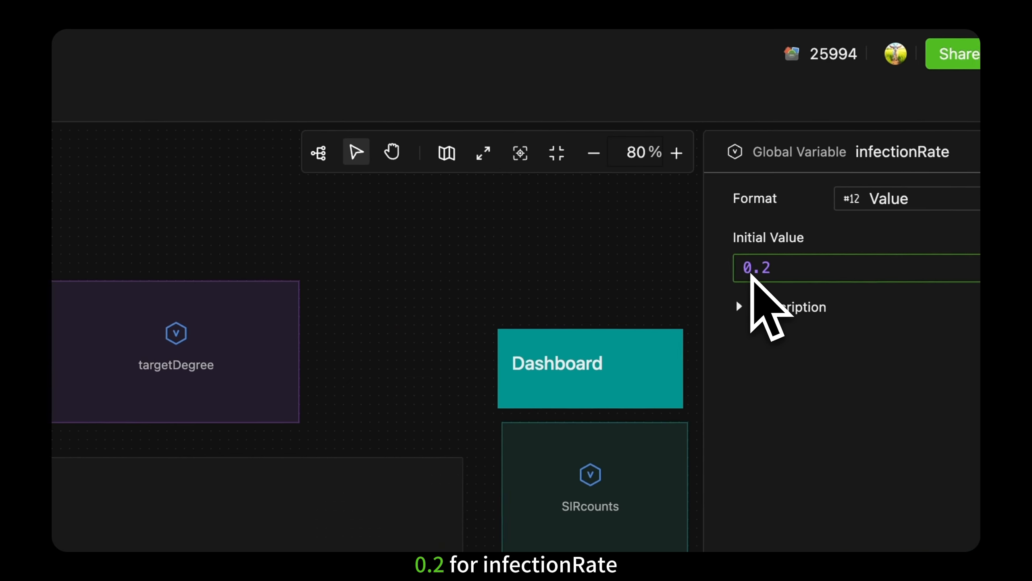
Step: Set the initial value of the global variable recoveryRate to 0.05 and of targetDegree to 3
left_click(269, 306)
left_click(756, 268)
type("0")
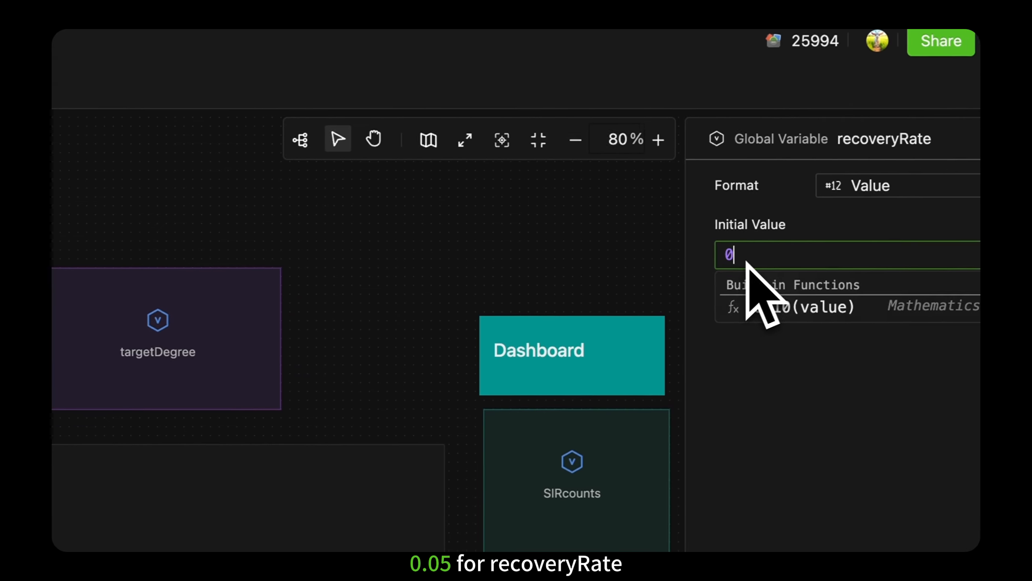
type(".05")
left_click(163, 330)
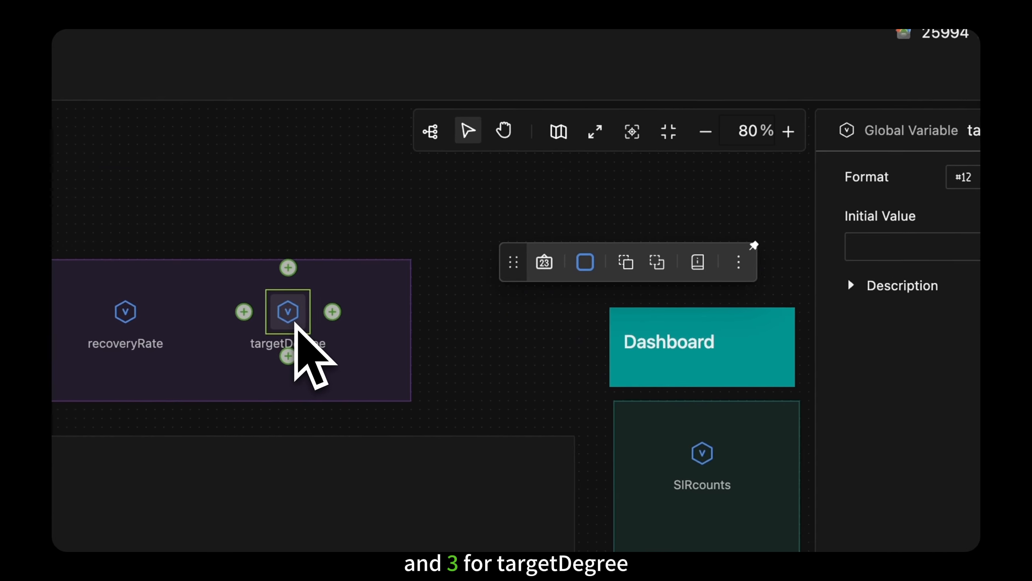
left_click(934, 247)
type("3")
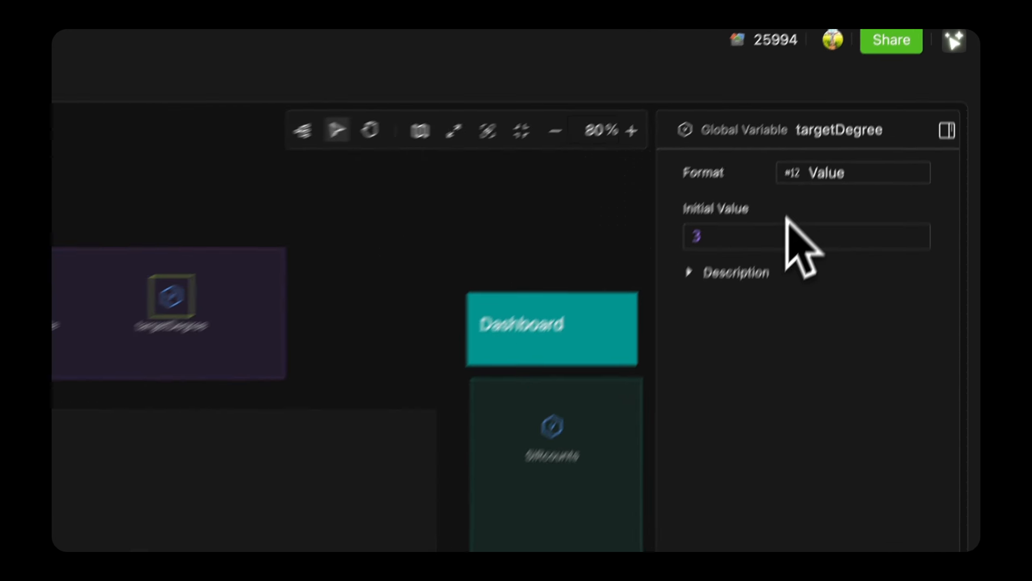
Step: Configure Network Chart1 with Persons as its node source and Contacts as its edge source
left_click(360, 448)
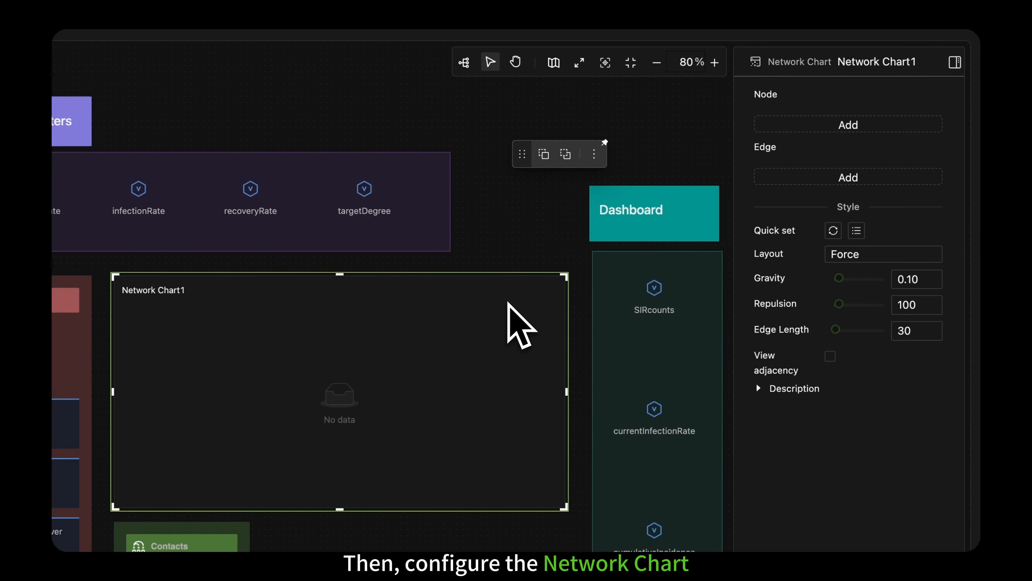
left_click(837, 125)
left_click(843, 122)
left_click(840, 141)
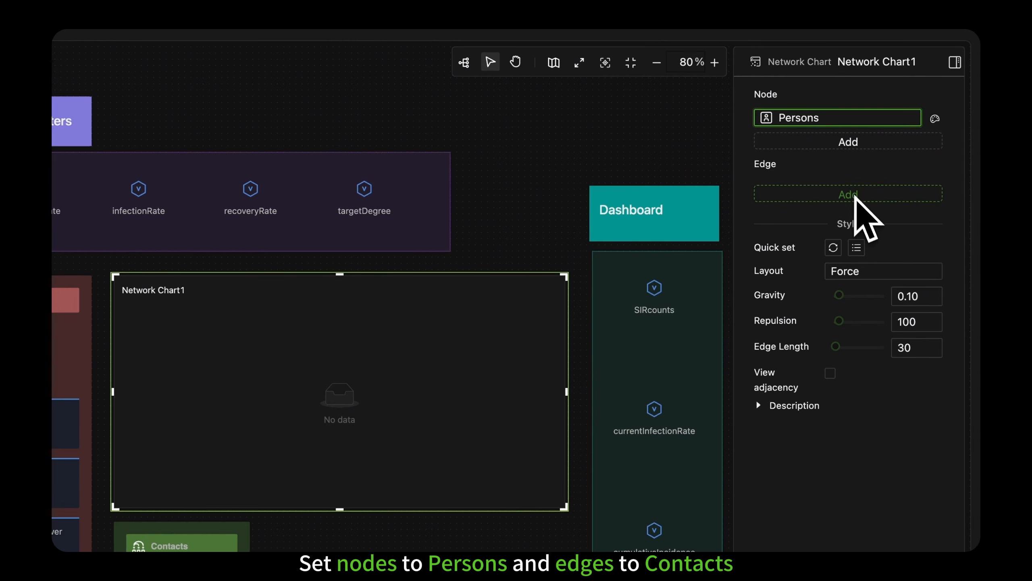
left_click(856, 195)
left_click(859, 190)
left_click(859, 211)
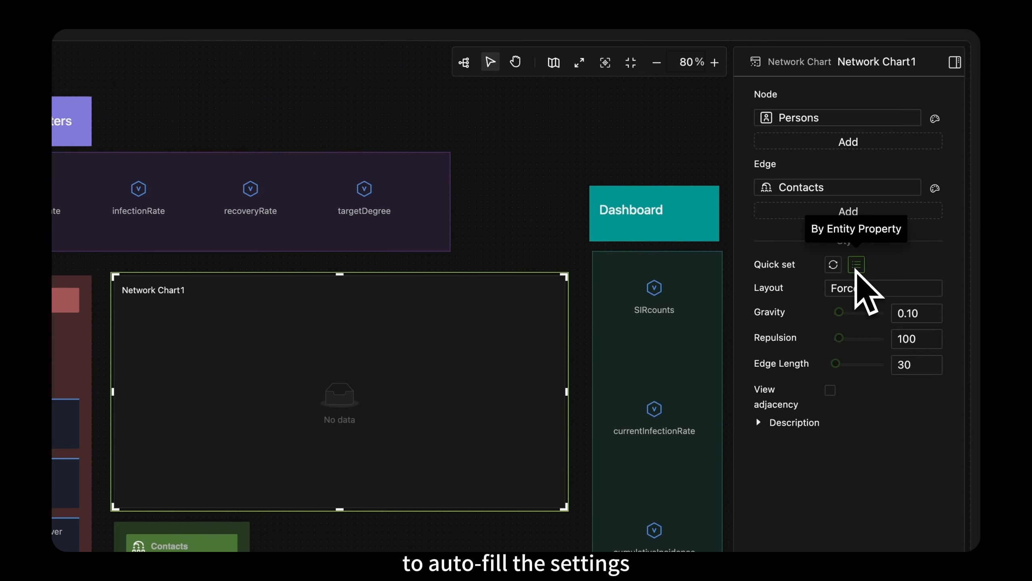
Step: Fill the chart's style settings by entity property, keeping Edge Curvature for Contacts at By Value
left_click(934, 188)
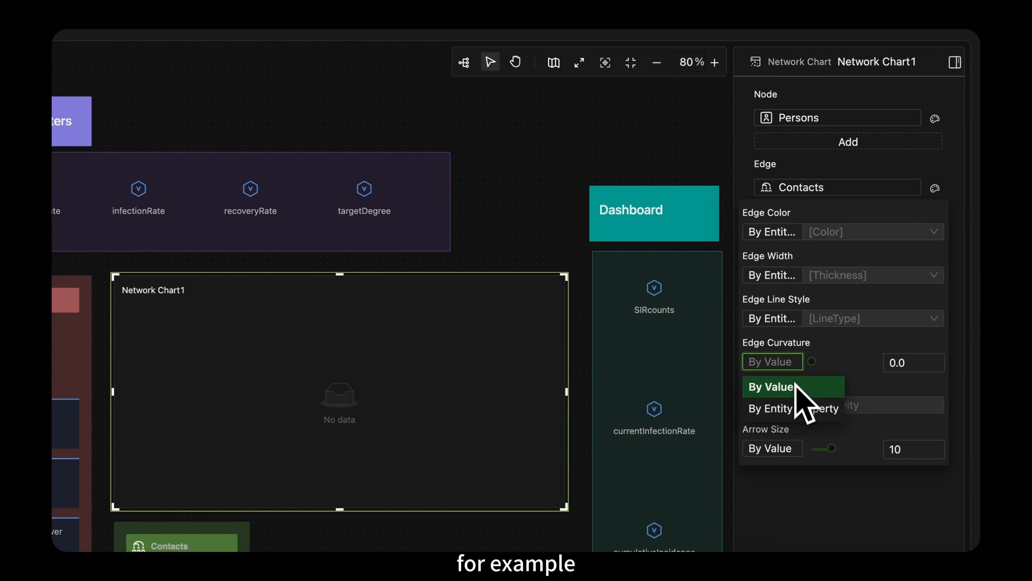
left_click(795, 386)
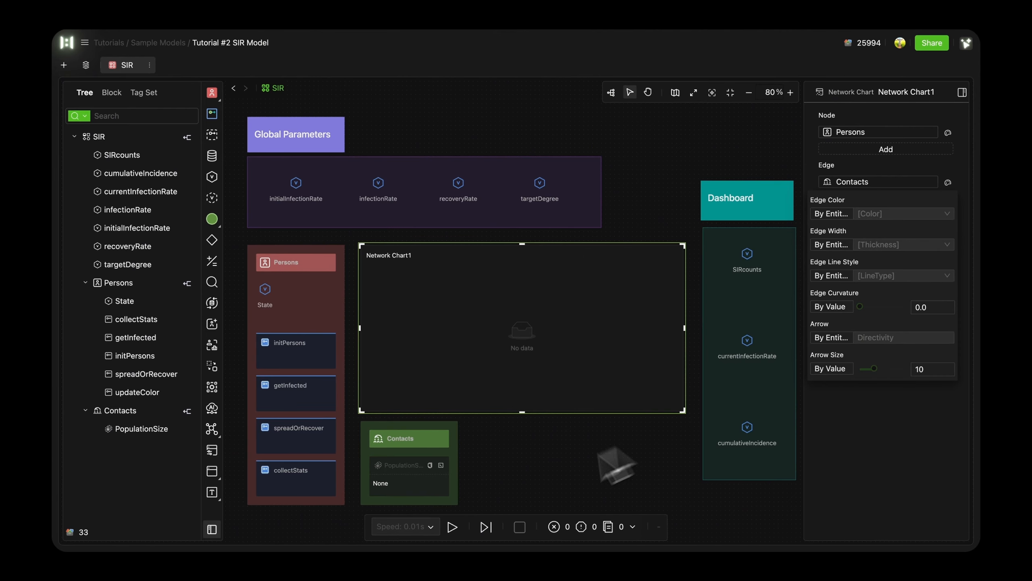
Step: Run the SIR scenario and examine the nodes and links in Network Chart1
left_click(453, 527)
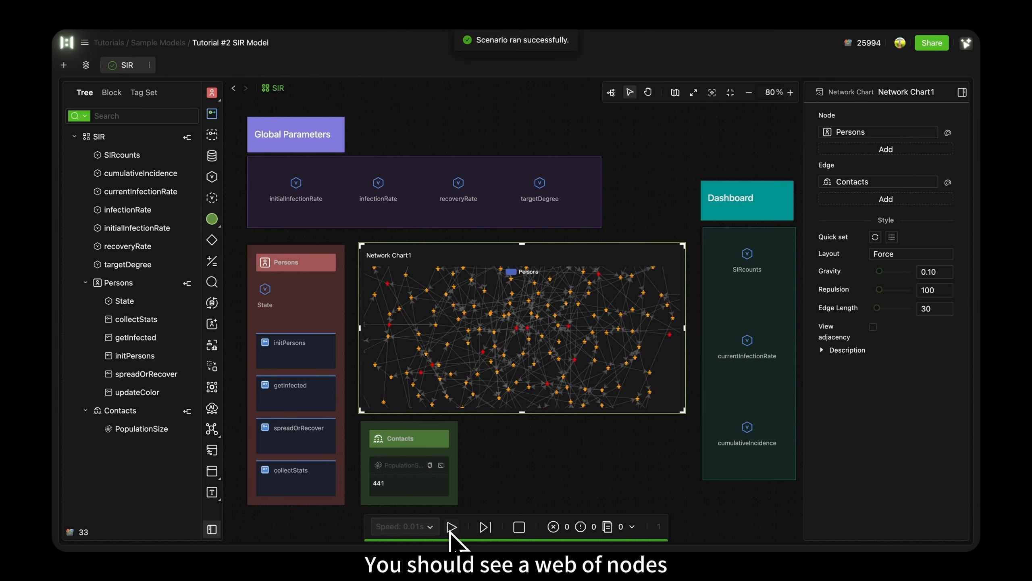
scroll(589, 348, "down", 3)
scroll(590, 348, "up", 2)
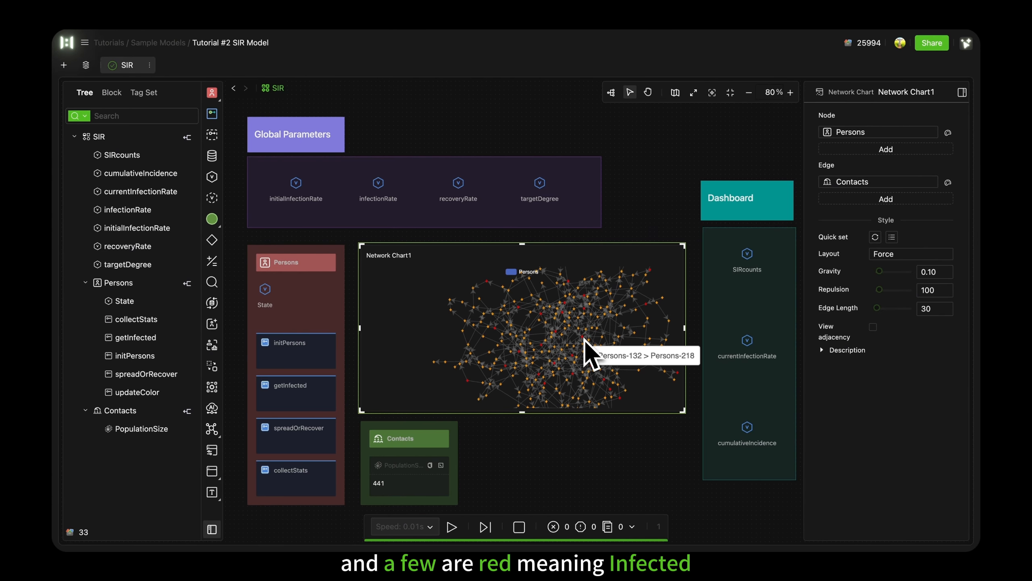
left_click(591, 435)
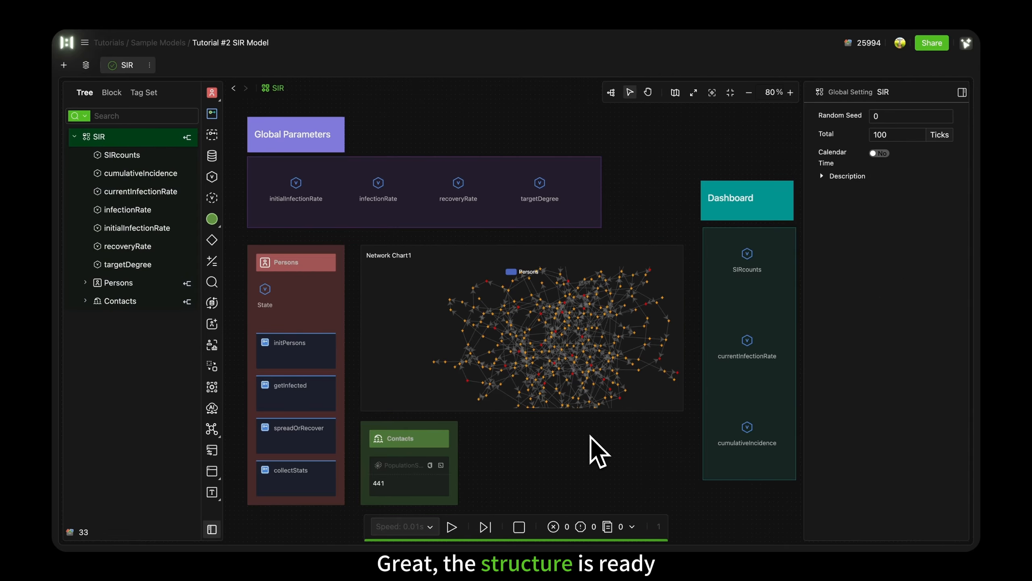
Step: Rename the SIR scenario as SIR-setUp
left_click(149, 65)
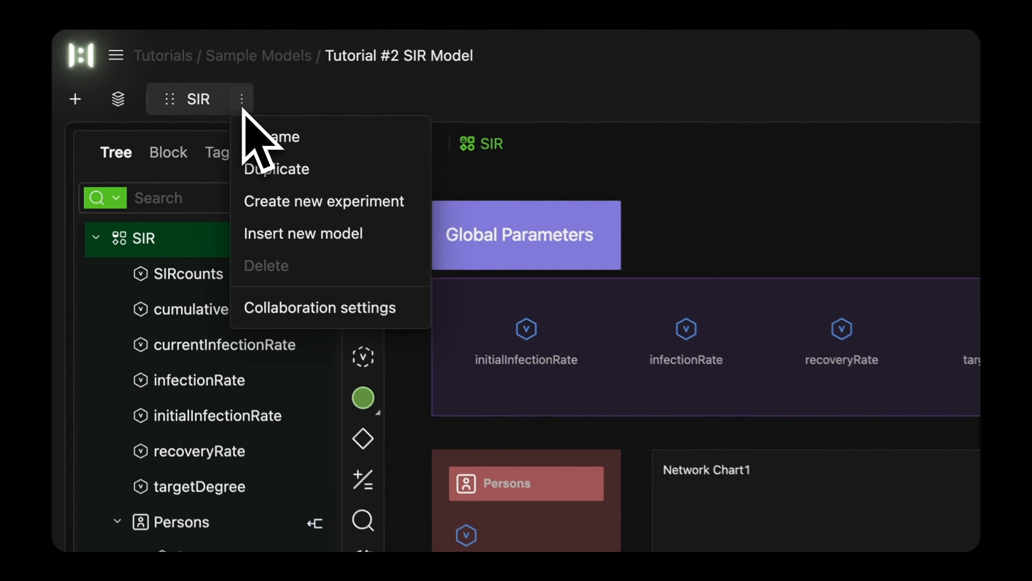
left_click(157, 80)
type("SIR-setUp")
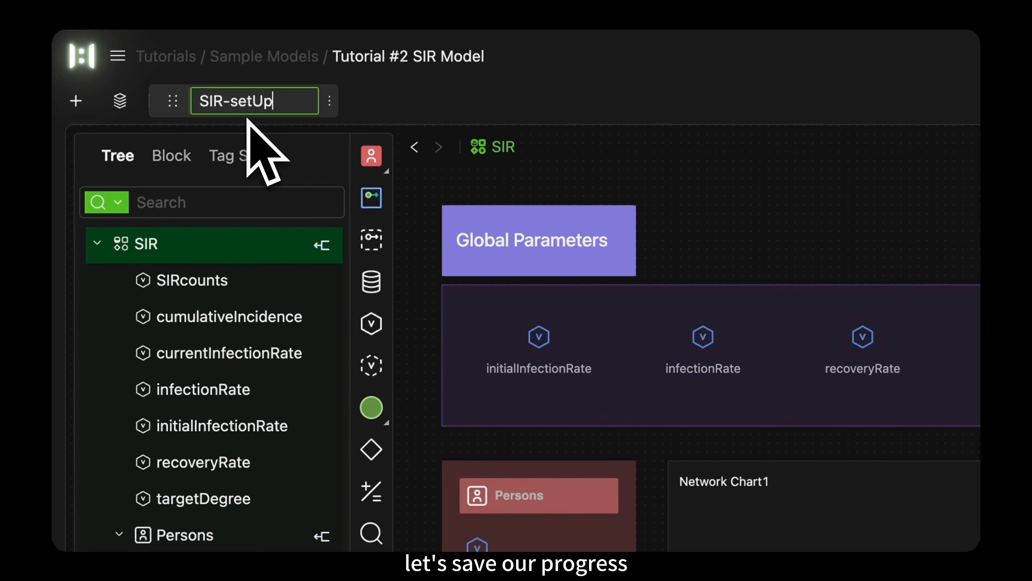
left_click(327, 104)
Step: Duplicate the SIR-setUp scenario and name the copy SIR-fullModel
left_click(277, 101)
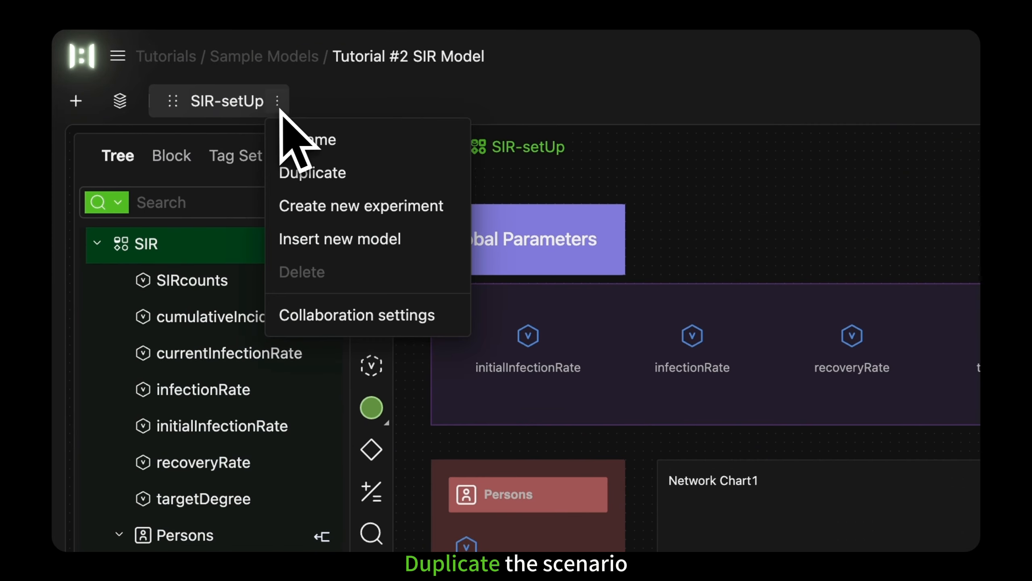
left_click(296, 179)
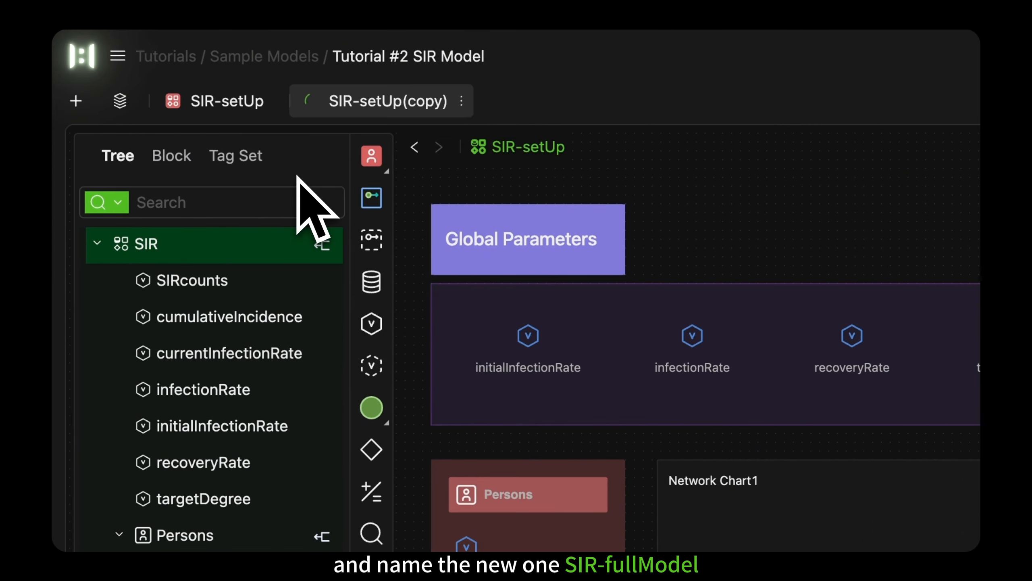
left_click(463, 100)
left_click(475, 137)
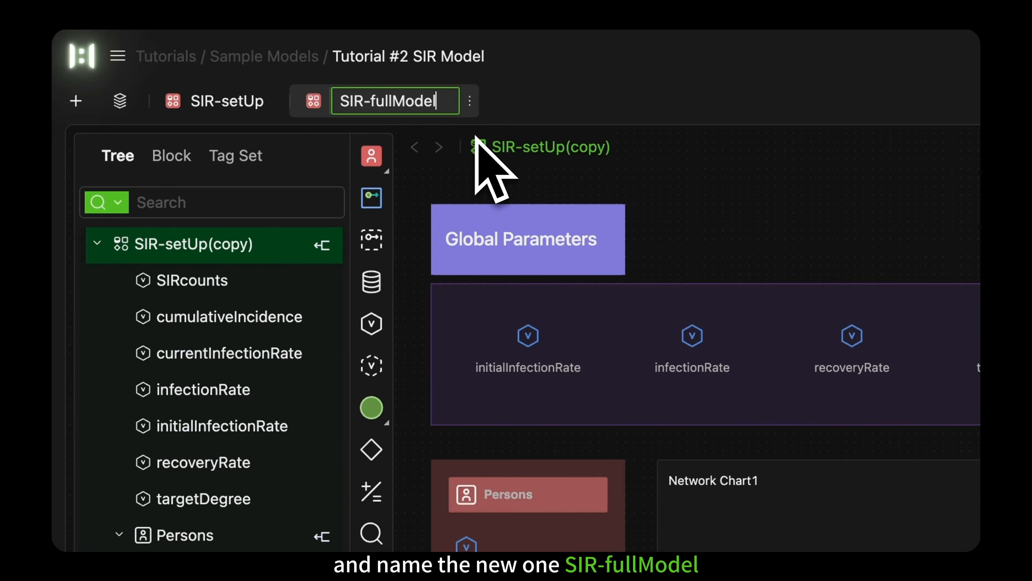
key("Return")
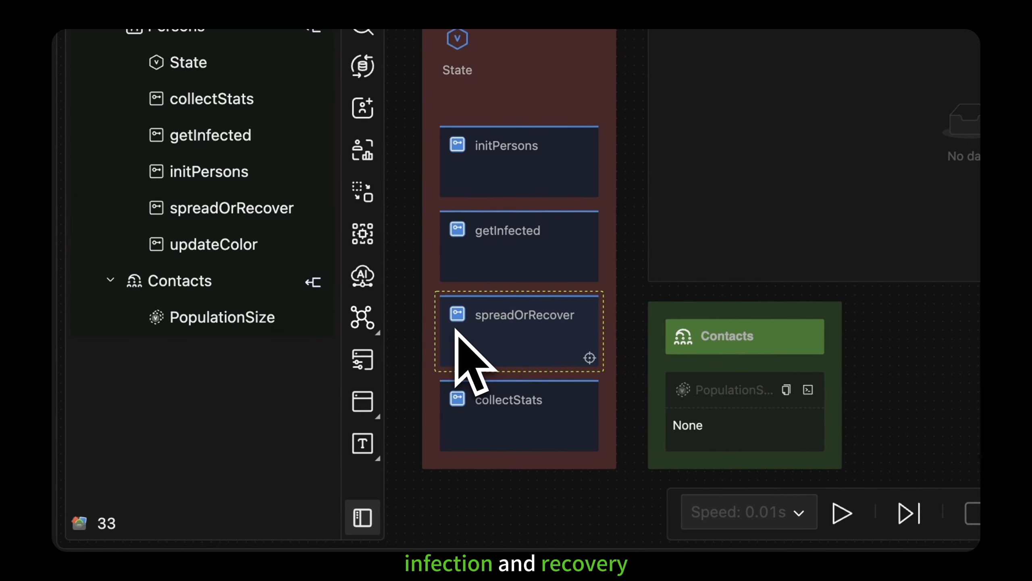
Step: Open the getInfected process inside Persons and move it to the empty canvas area right of initPersons
left_click(540, 278)
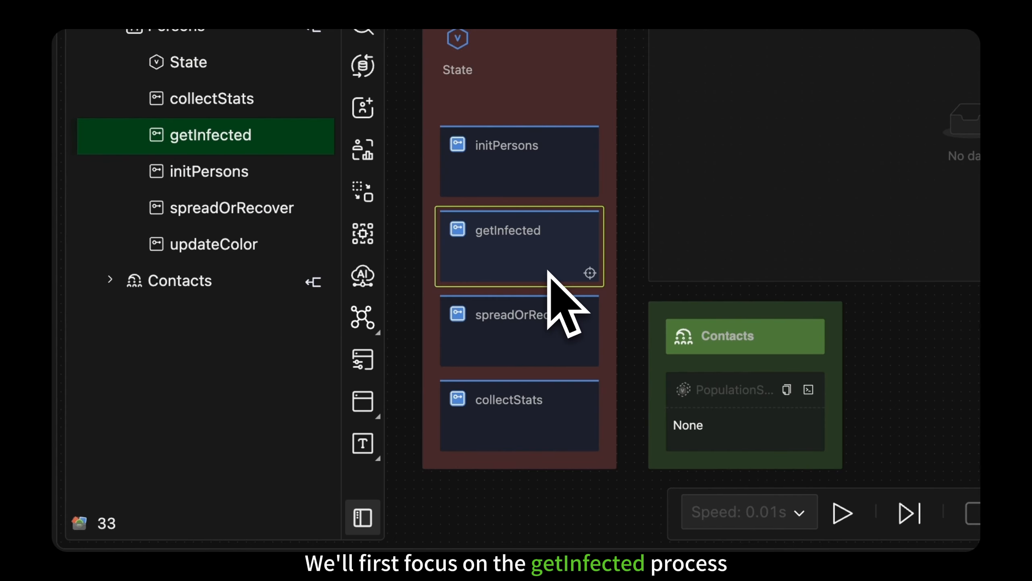
left_click(591, 275)
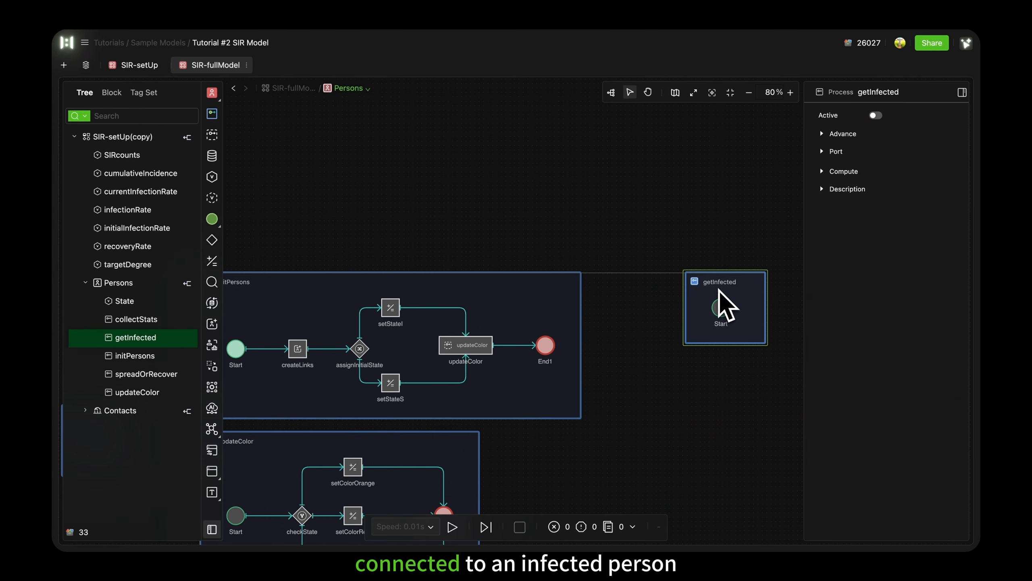
scroll(721, 291, "right", 6)
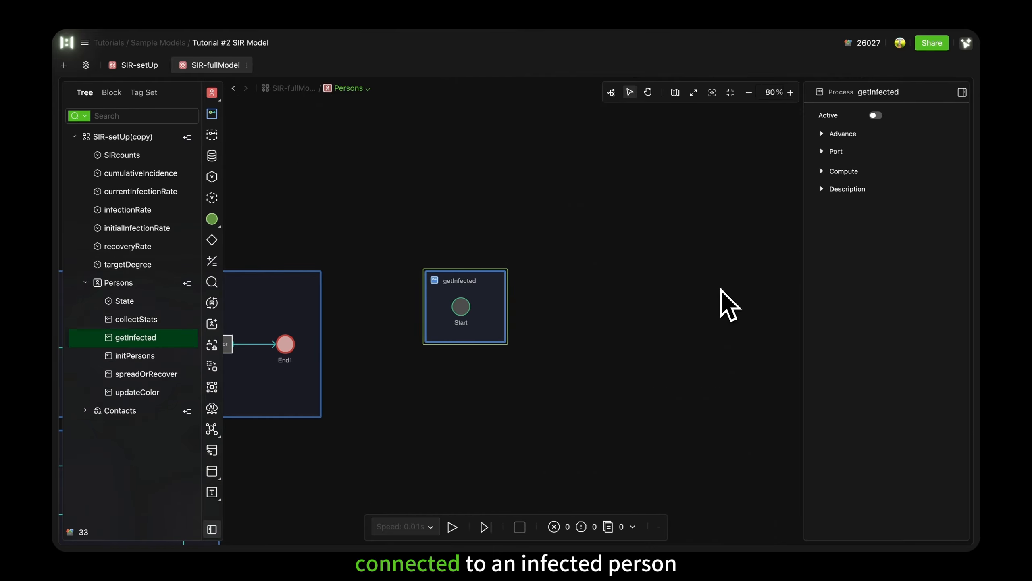
scroll(721, 290, "right", 3)
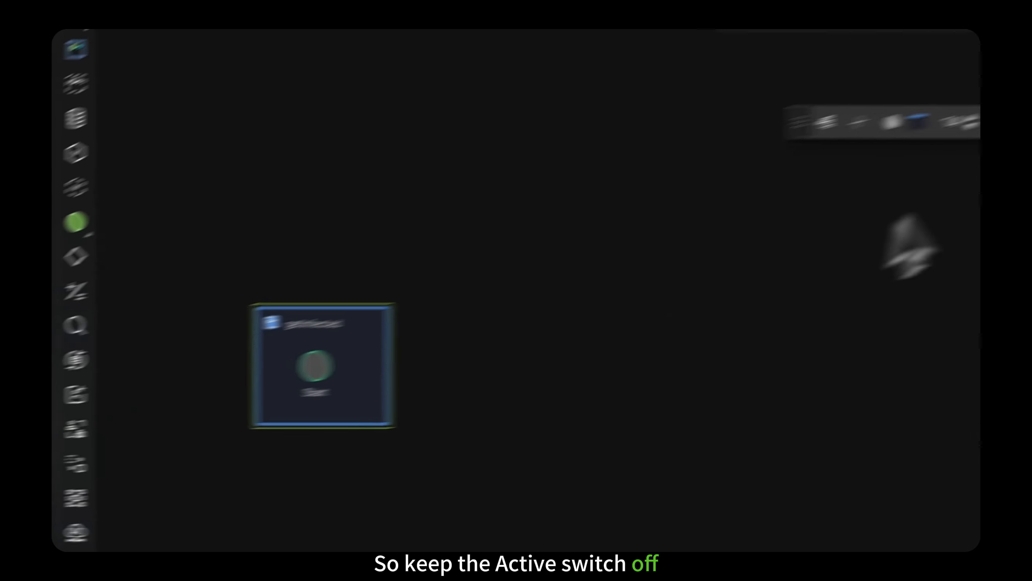
left_click(678, 210)
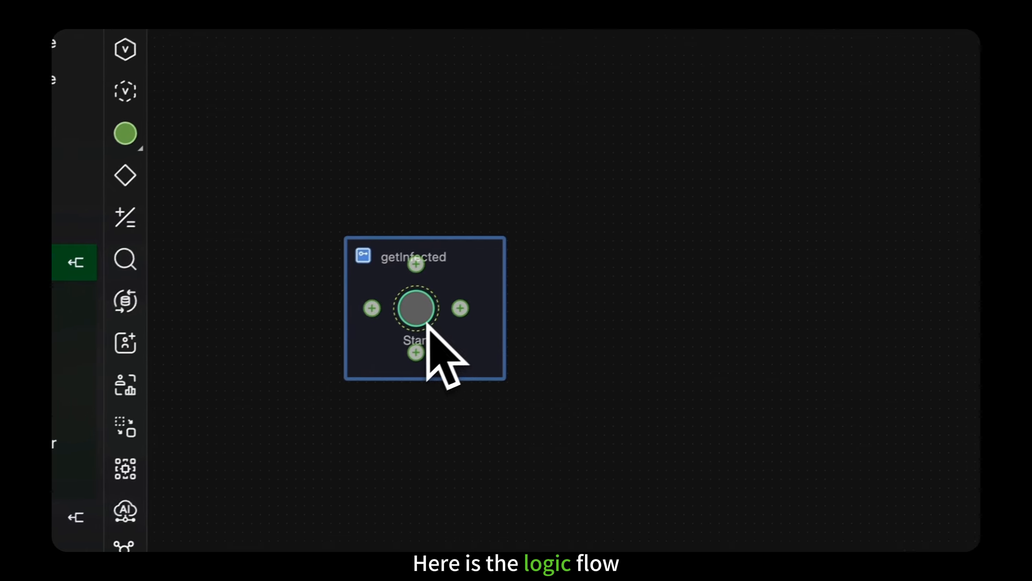
Step: Add a Gateway named isSusceptible after Start in getInfected and connect it to an End event aligned directly below
left_click(460, 308)
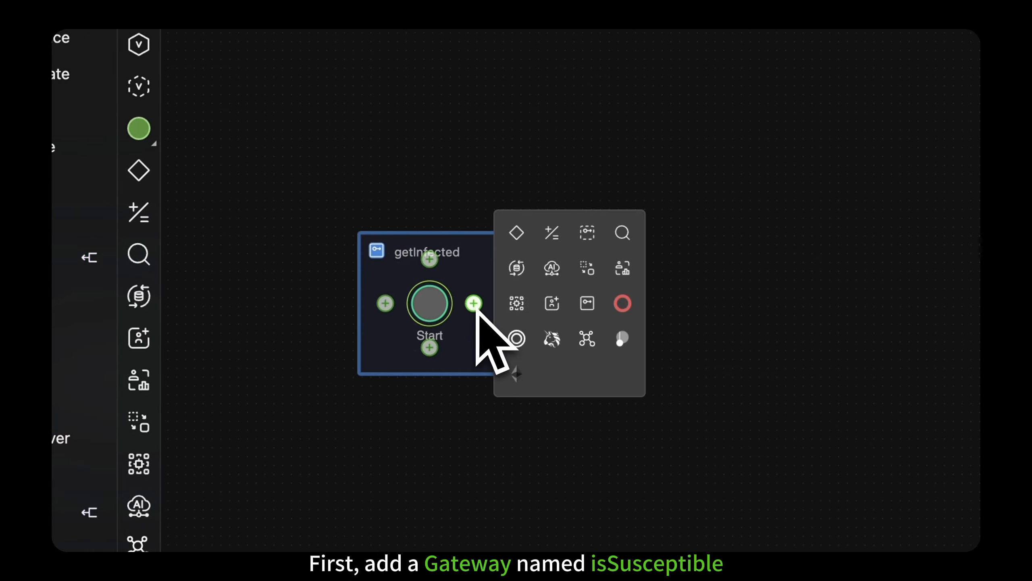
left_click(517, 232)
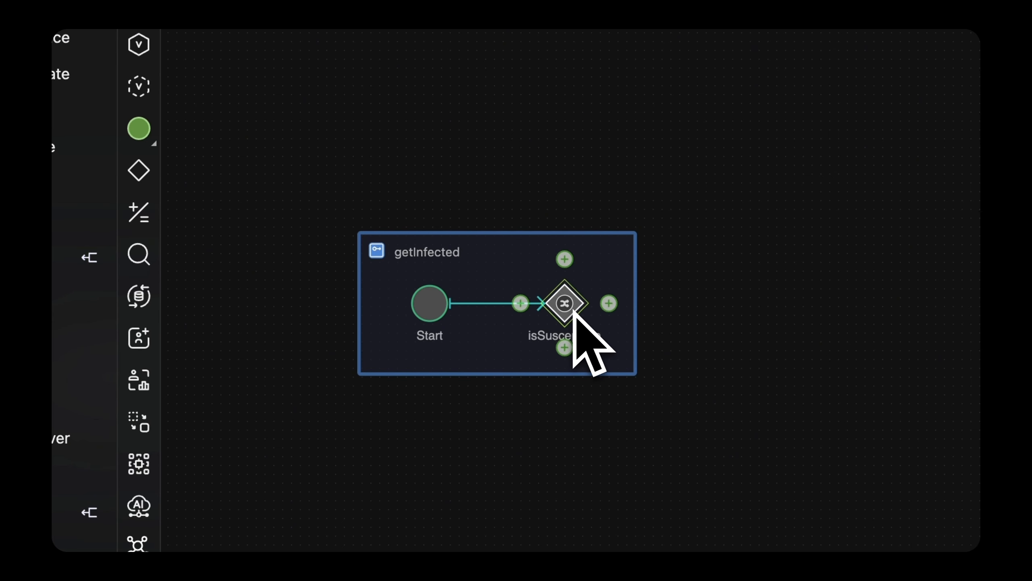
left_click(565, 347)
left_click(617, 457)
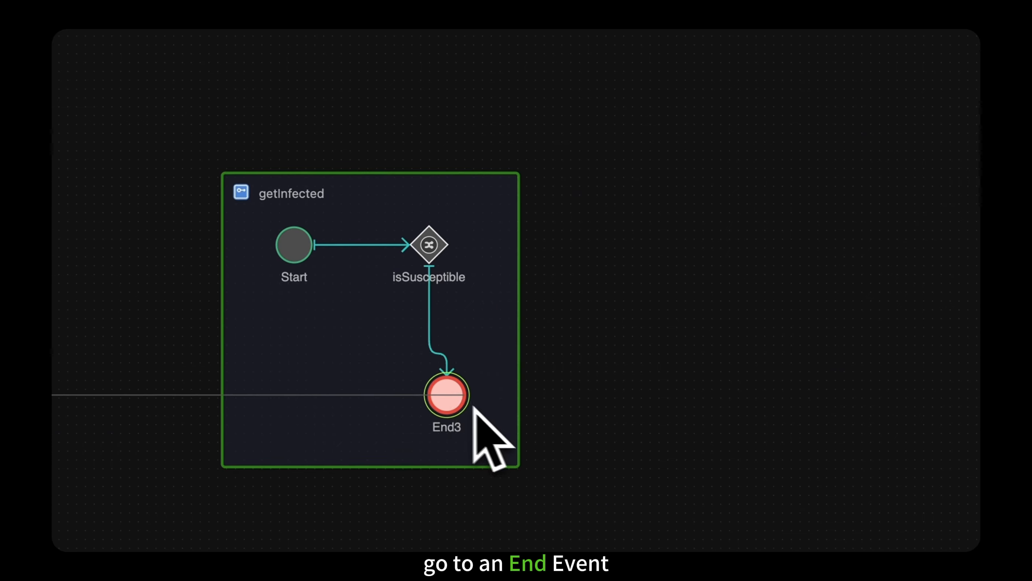
left_click_drag(472, 407, 433, 366)
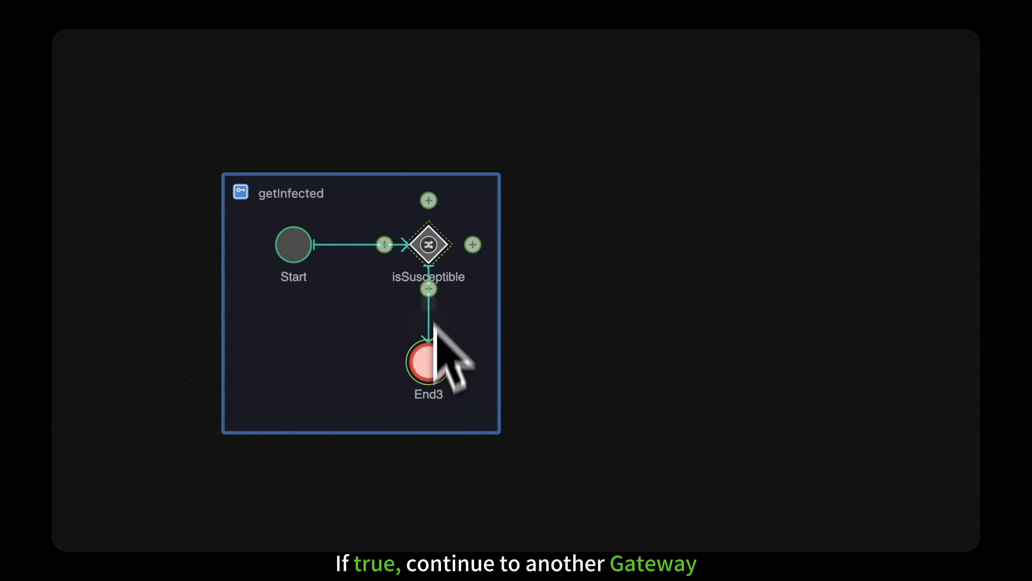
Step: Add a second Gateway named willBeInfected after isSusceptible and connect it to its own End event below
left_click(473, 244)
left_click(516, 175)
left_click_drag(582, 249, 583, 249)
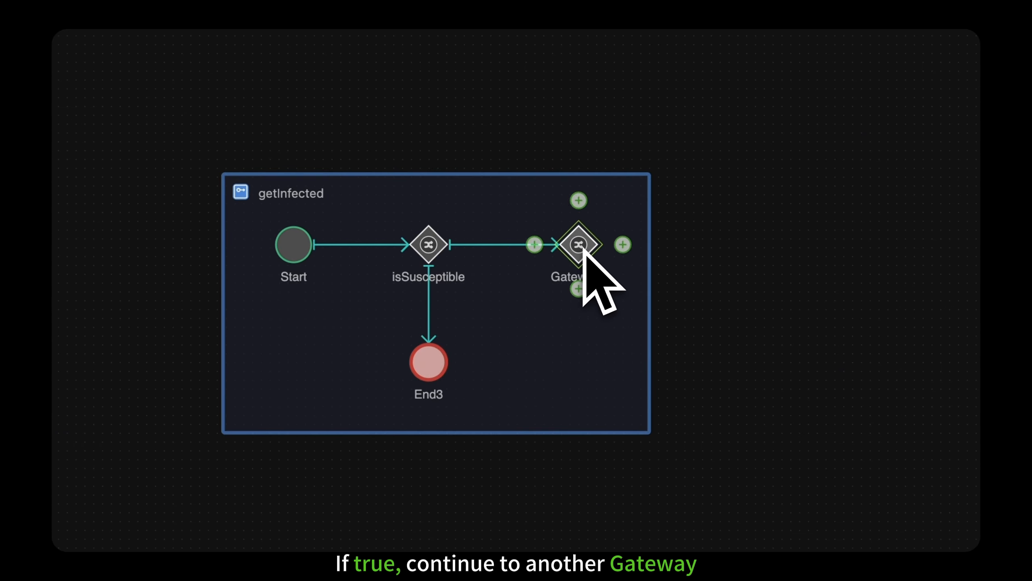
double_click(600, 277)
type("willBeInfected")
left_click(604, 297)
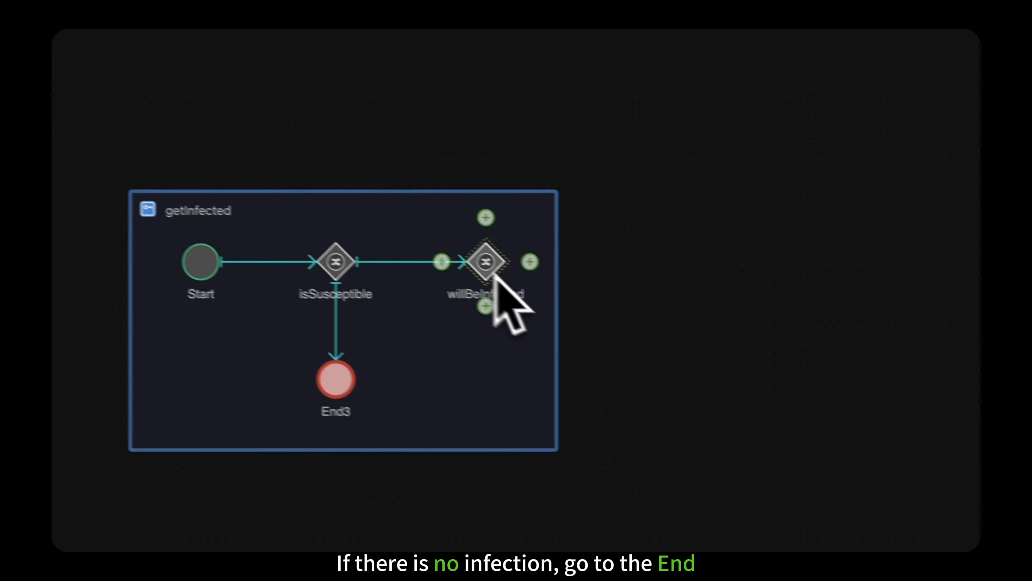
left_click(427, 292)
left_click(467, 386)
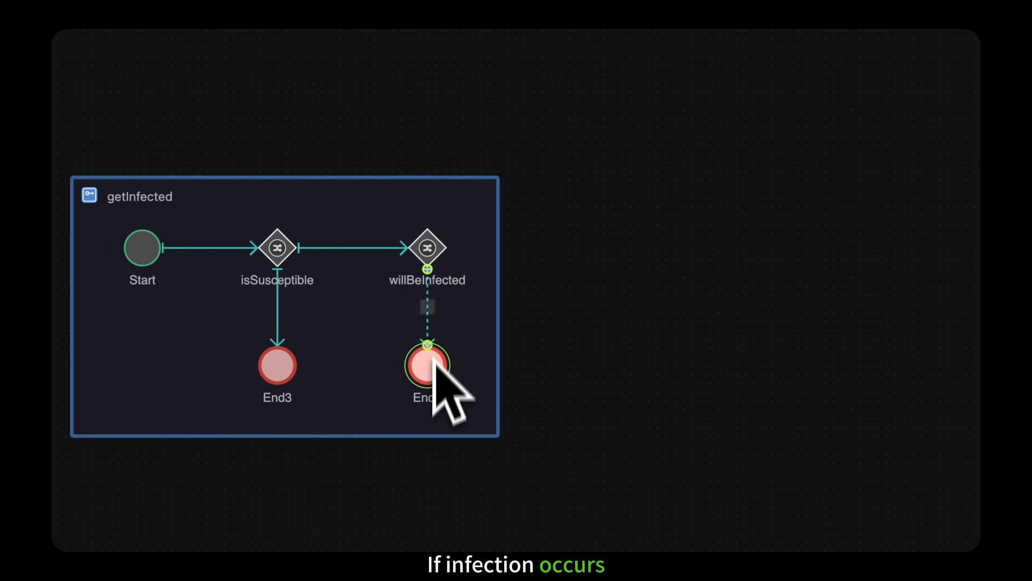
Step: Add a Compute component named becomeI after willBeInfected, followed by a Call component
left_click(470, 245)
left_click(549, 177)
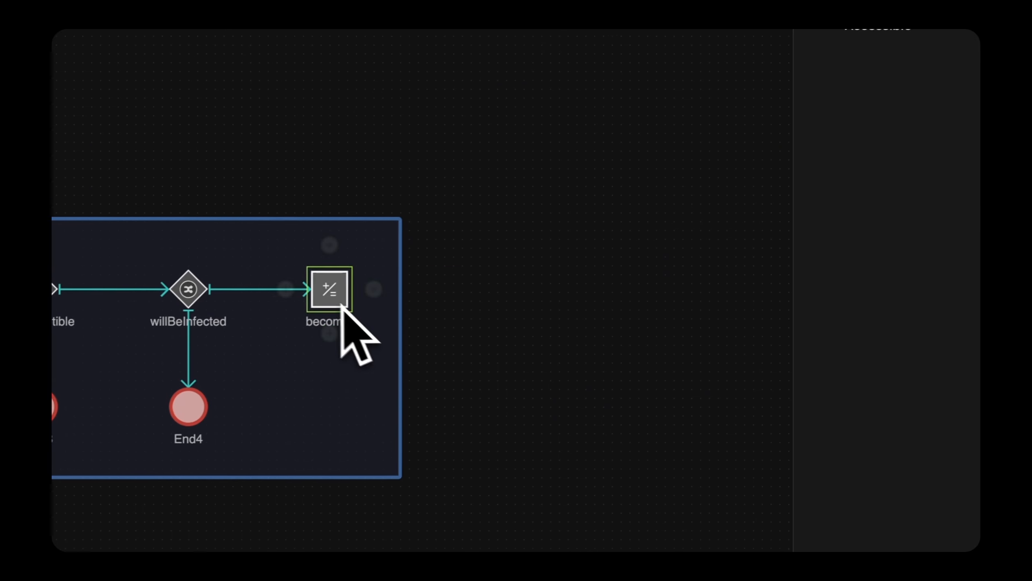
left_click(363, 289)
left_click(491, 290)
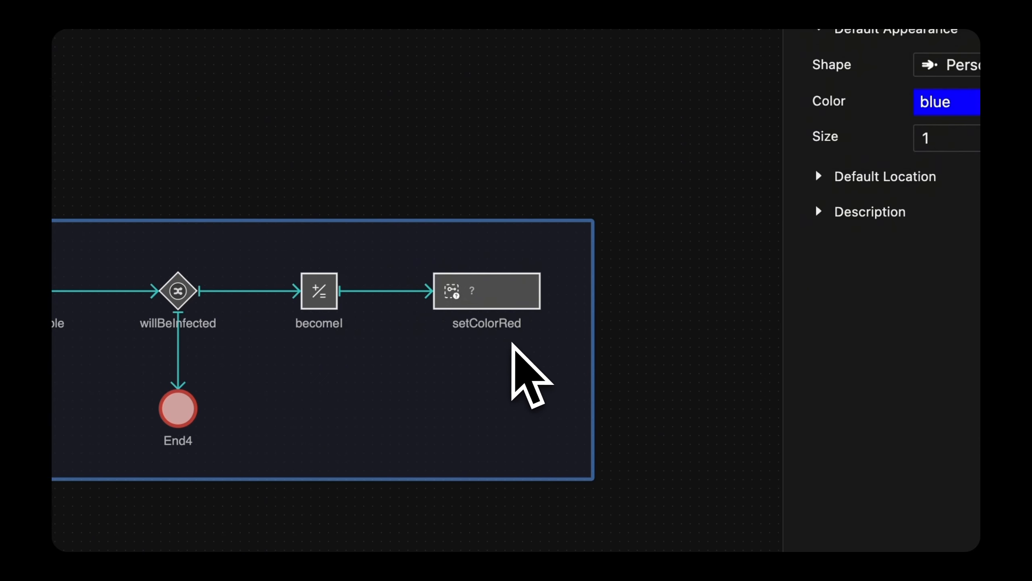
Step: Name the Call component setColorRed and connect it to an End event aligned directly after it
left_click(518, 305)
left_click(566, 291)
left_click(715, 291)
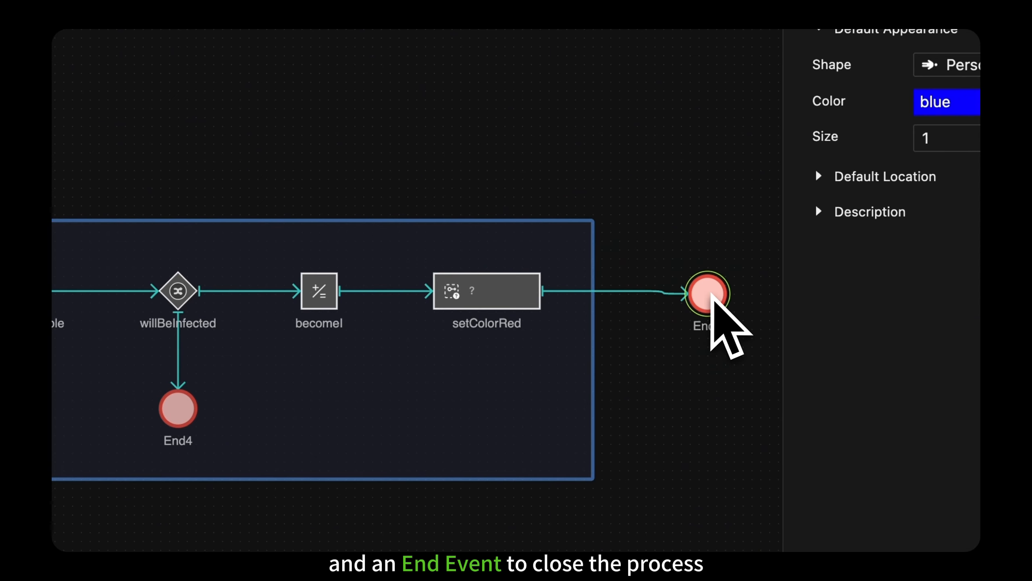
left_click_drag(712, 295, 686, 292)
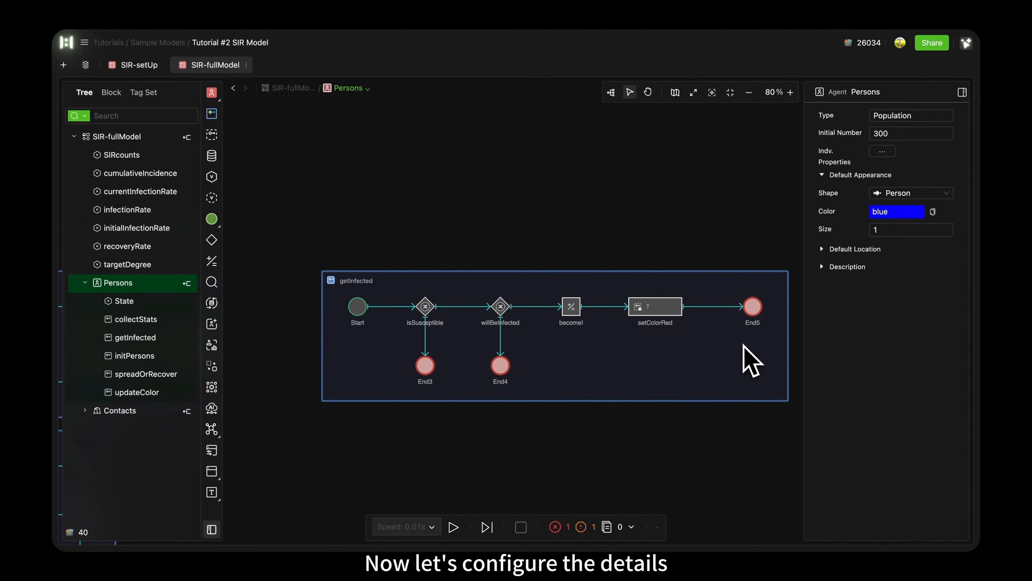
Step: Change the isSusceptible gateway's type to Exclusive Condition and give it the condition State == "S"
left_click(357, 306)
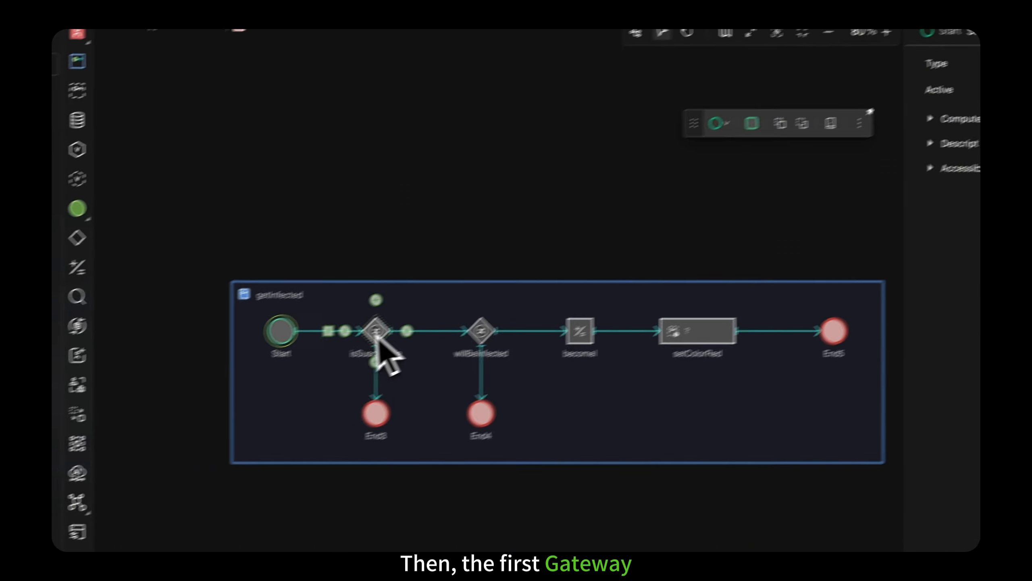
left_click(376, 331)
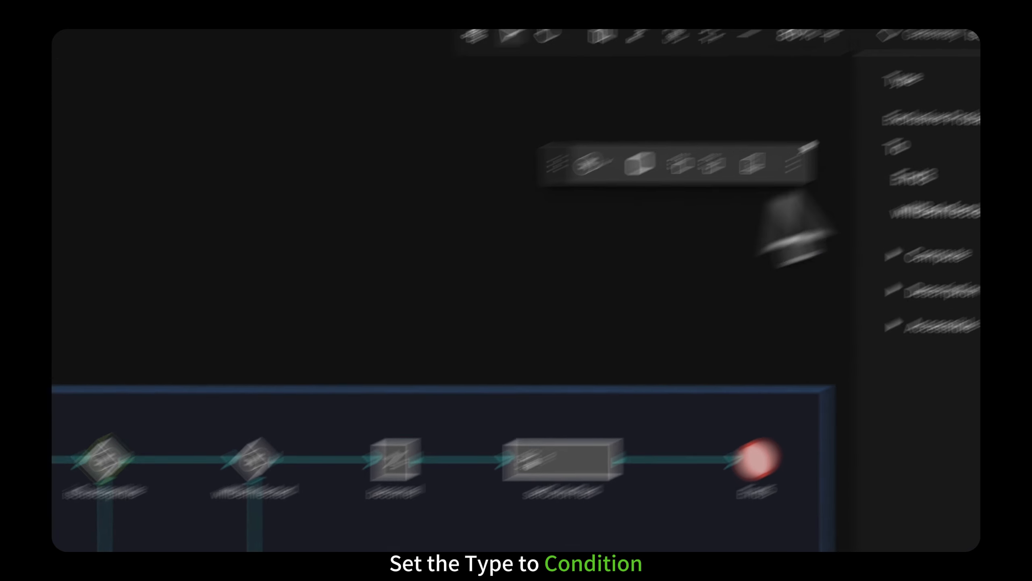
left_click(926, 167)
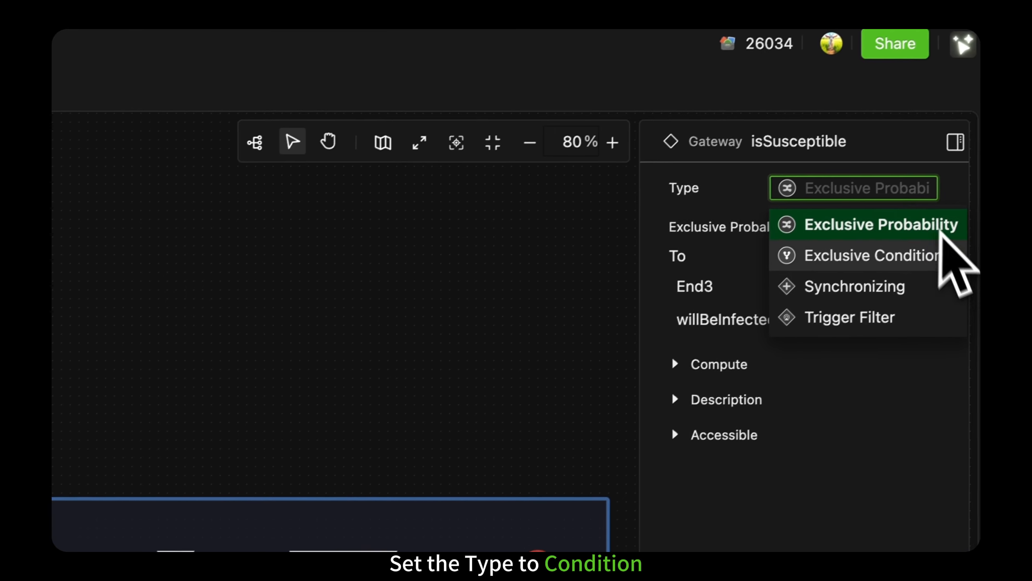
left_click(940, 253)
left_click(907, 303)
left_click(875, 264)
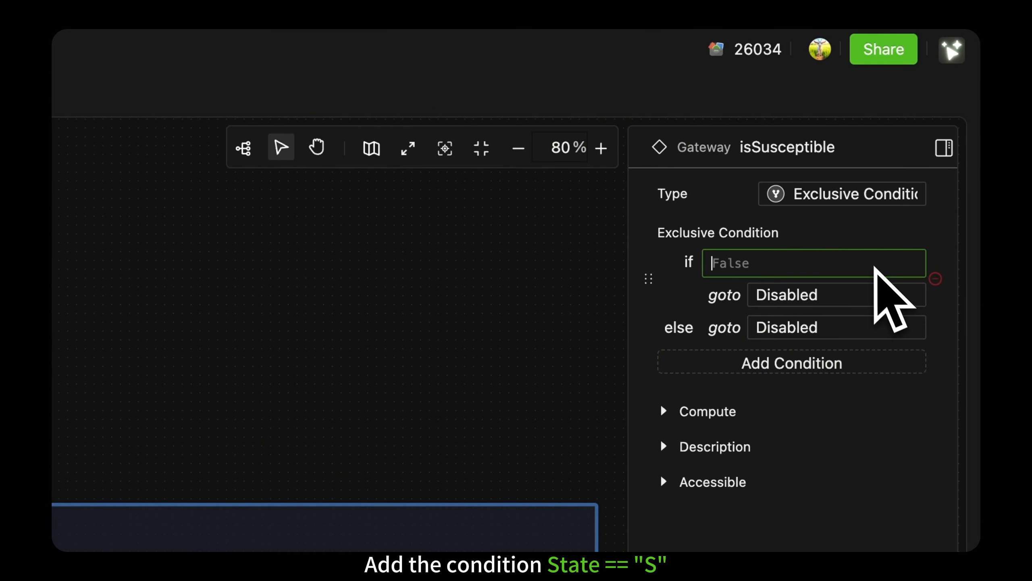
type("State == \"S\"")
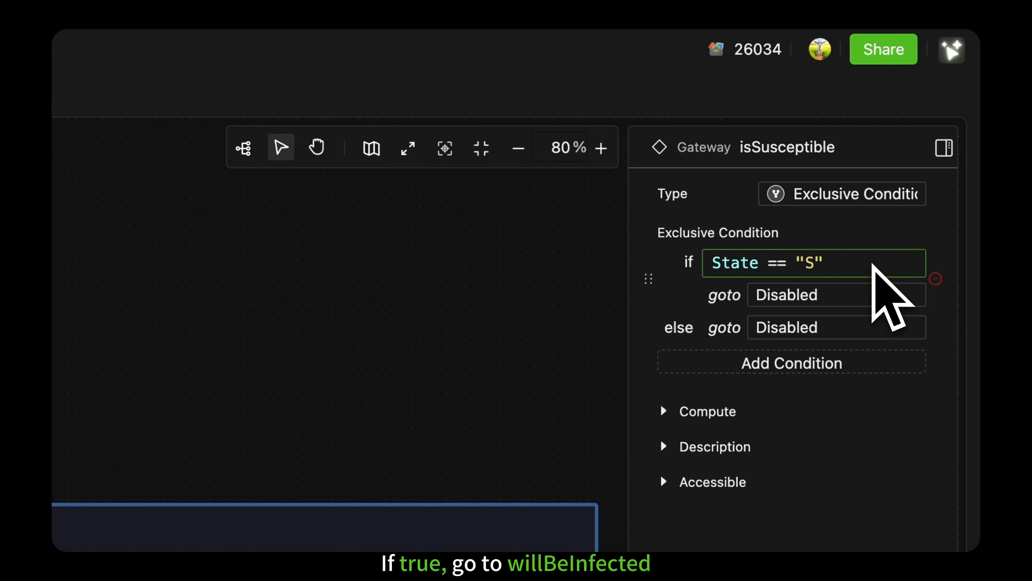
Step: Route isSusceptible's true condition to willBeInfected and its else branch to End3
left_click(890, 321)
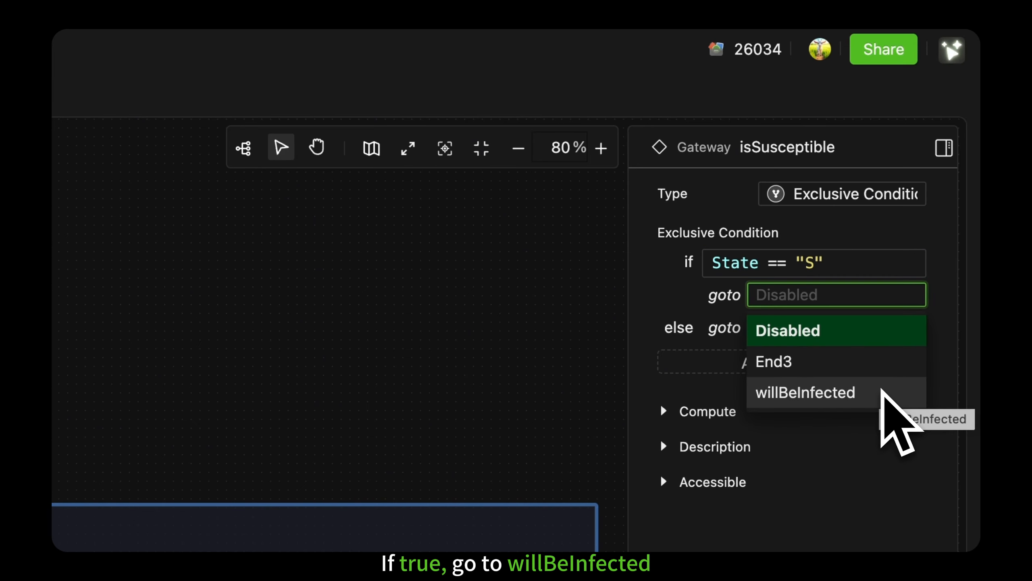
left_click(881, 391)
left_click(874, 328)
left_click(865, 389)
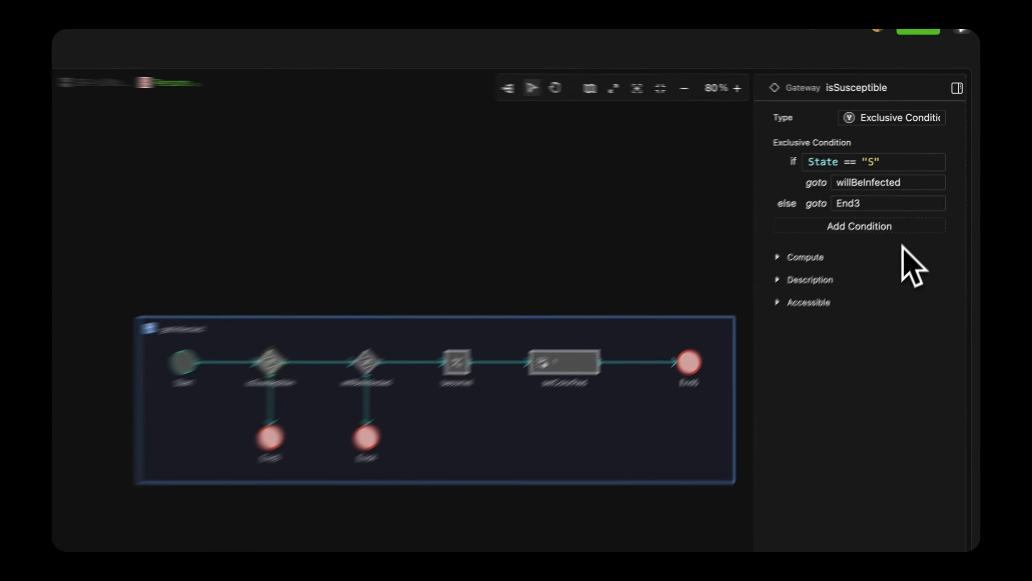
Step: Set the willBeInfected gateway's probabilities to infectionRate for becomeI and 1 - infectionRate for End4
left_click(485, 312)
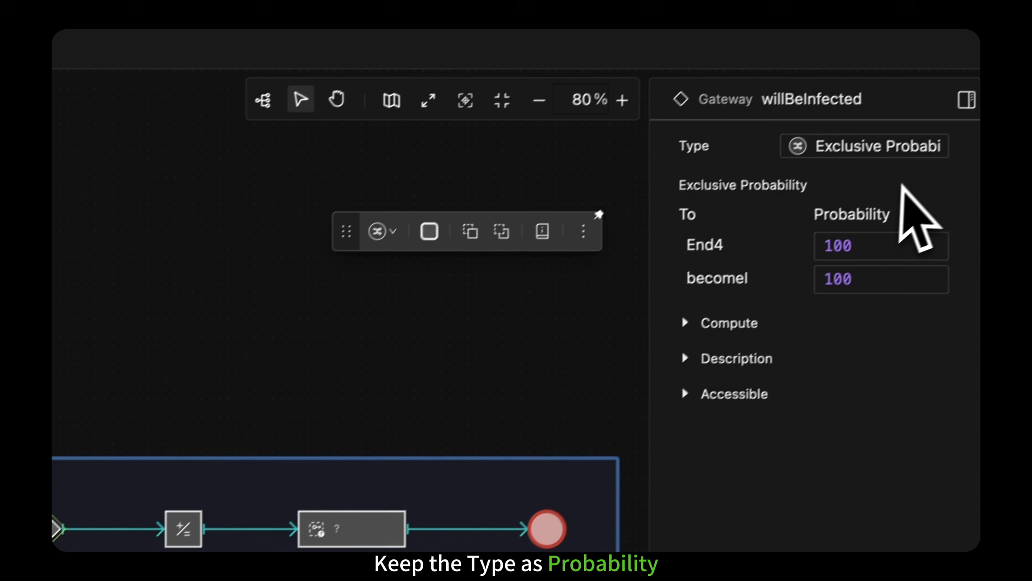
left_click(839, 289)
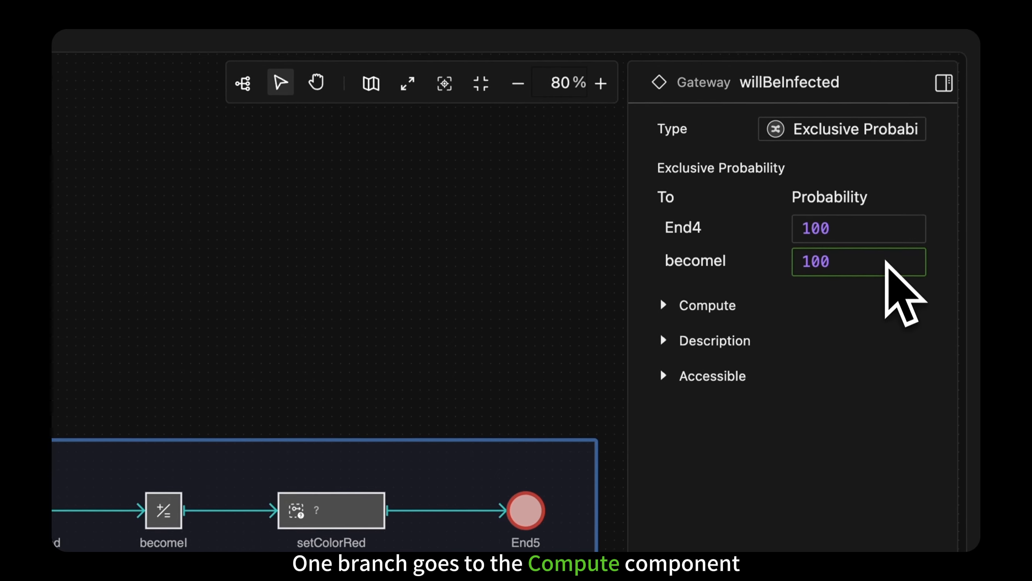
key("super+a")
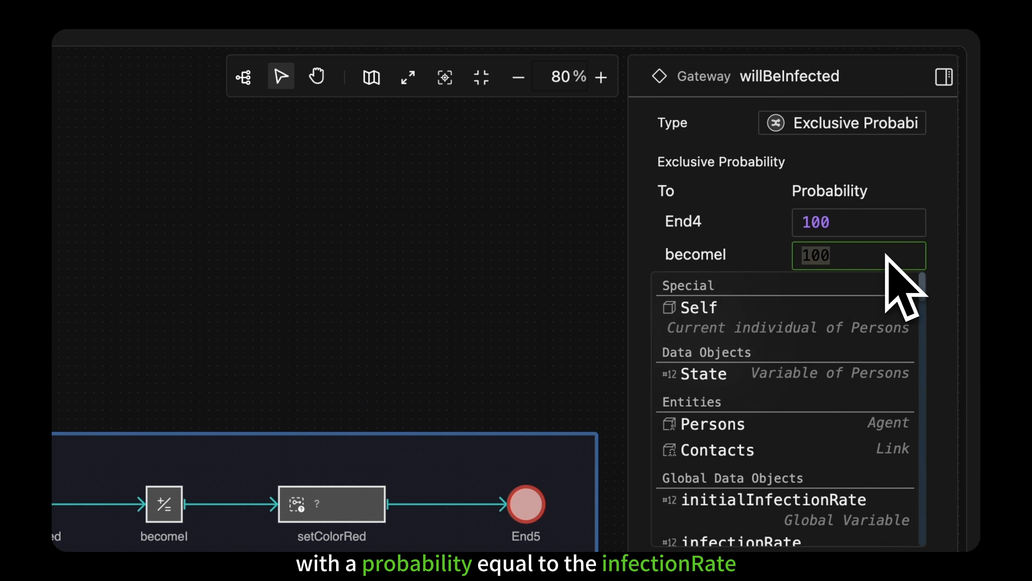
key("BackSpace")
type("in")
left_click(869, 337)
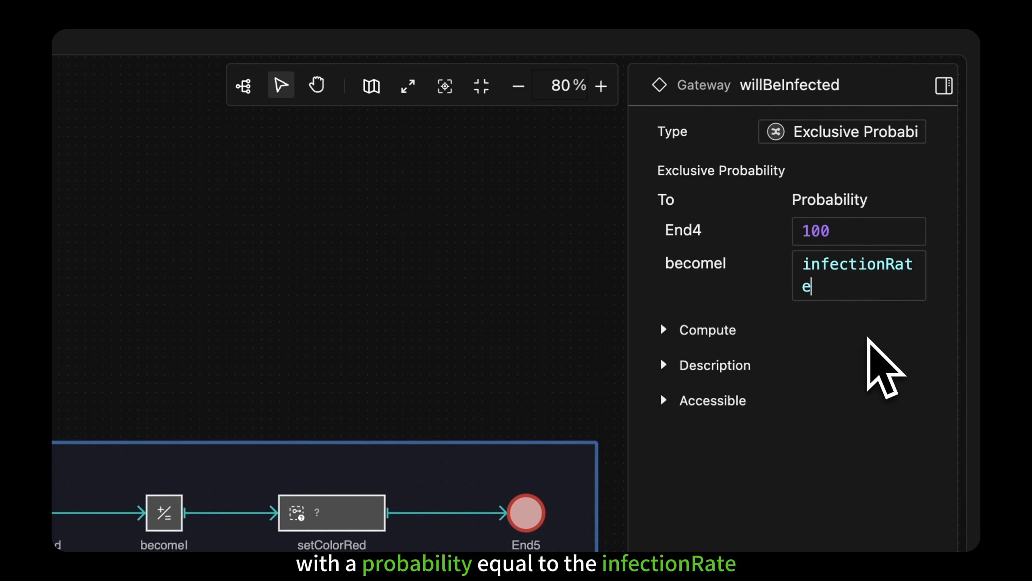
left_click(868, 344)
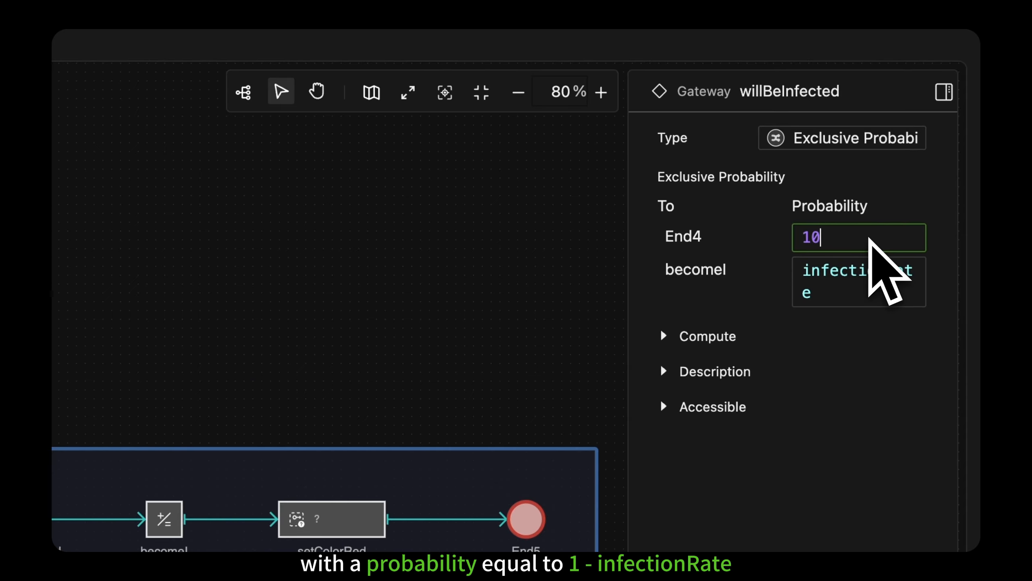
type("- infectionRate")
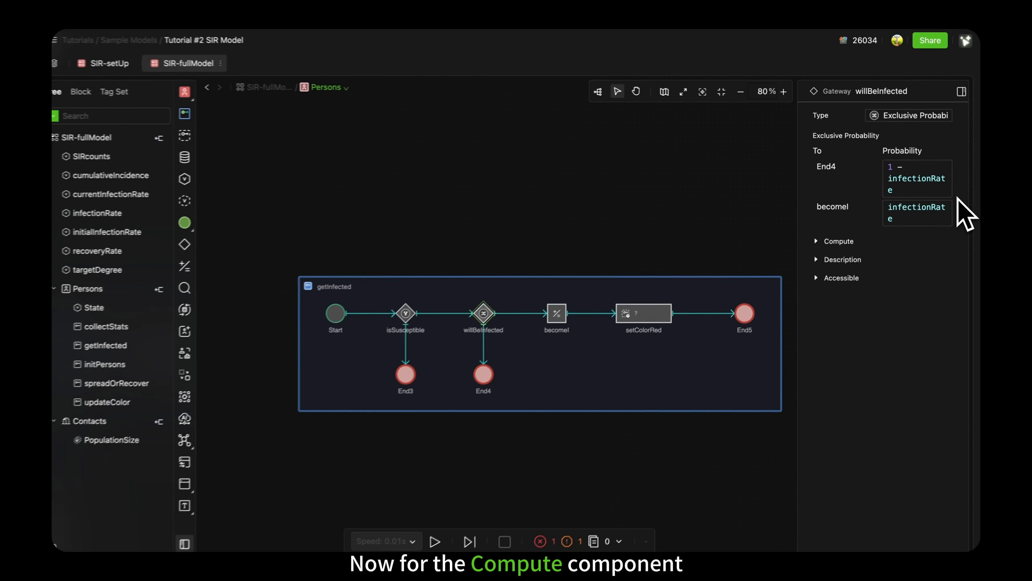
Step: Enter the formula State = "I" in the becomeI Compute component
left_click(570, 307)
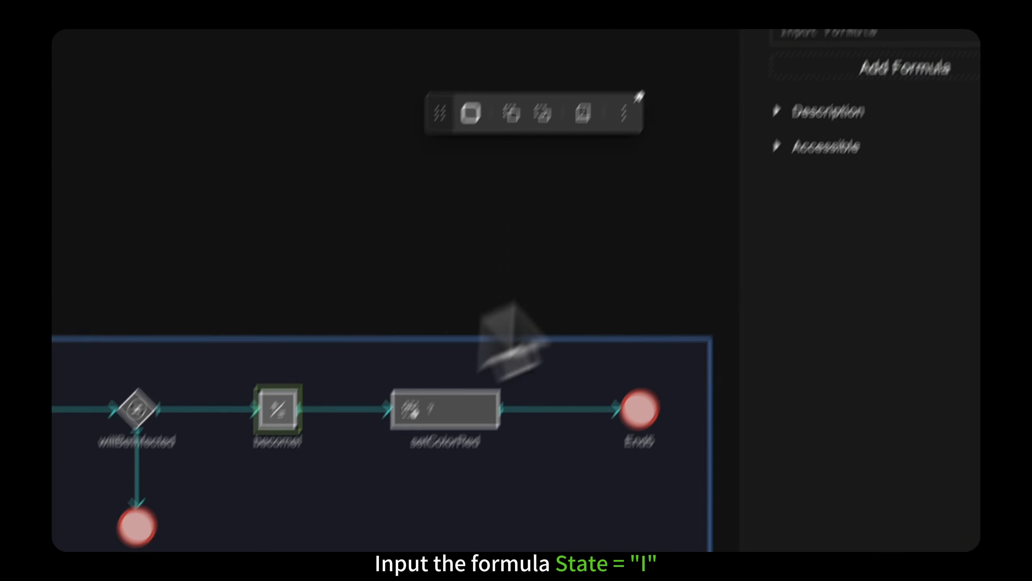
left_click(878, 120)
type("State = \"I\"")
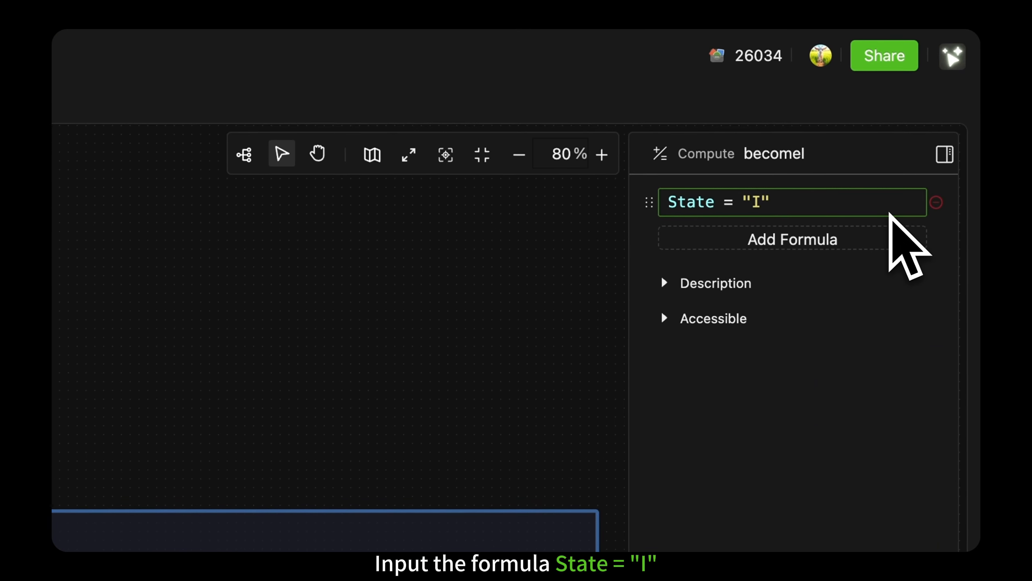
Step: Assign the updateColor behavior to the setColorRed Call component, then select the getInfected process
left_click(346, 437)
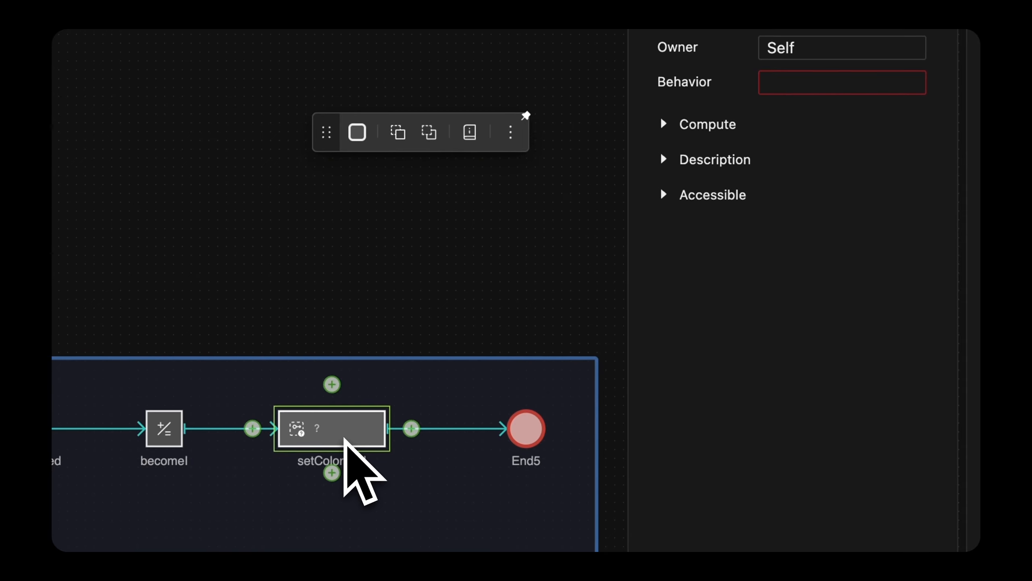
left_click(848, 105)
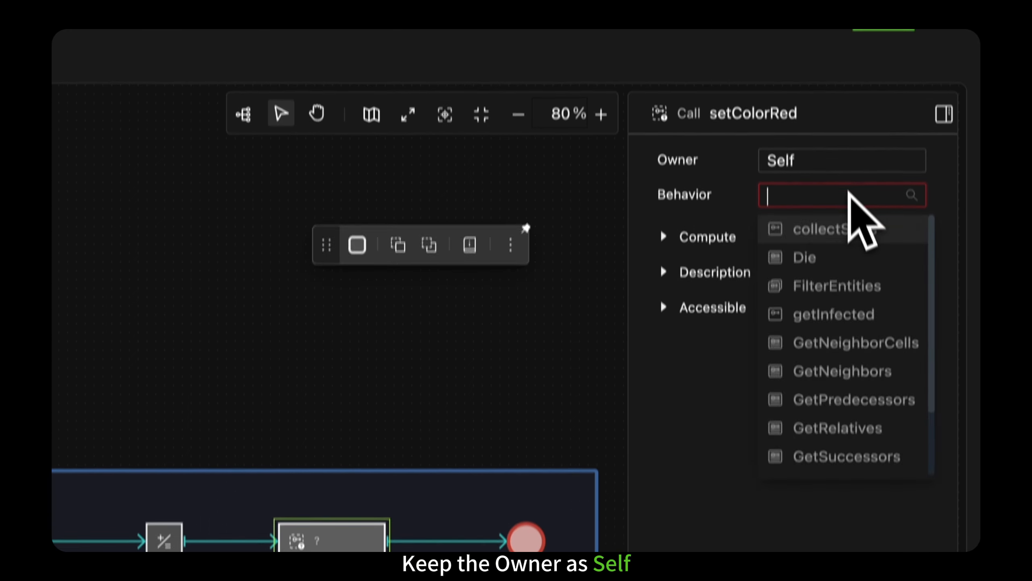
scroll(845, 265, "down", 3)
left_click(871, 442)
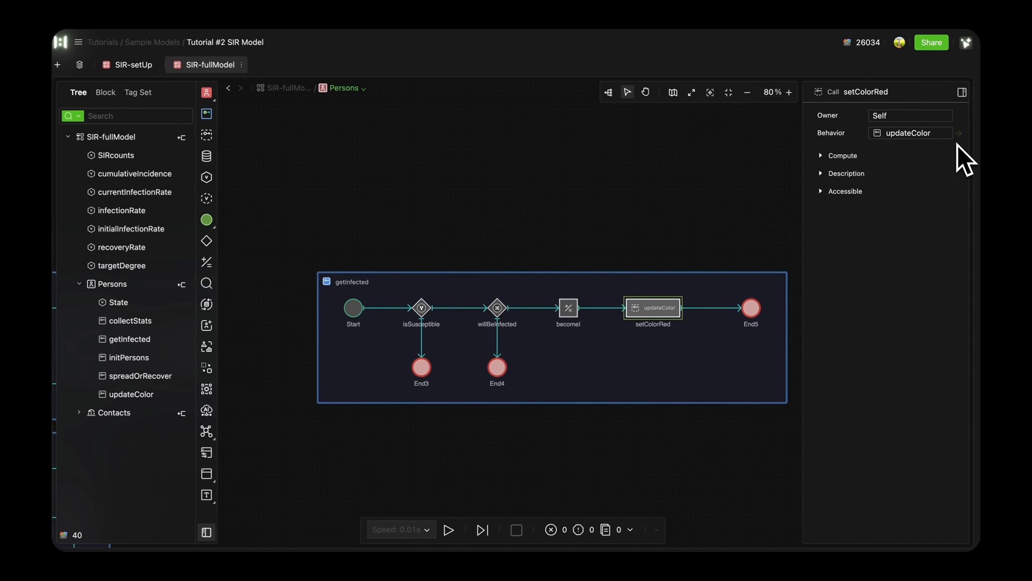
left_click(722, 273)
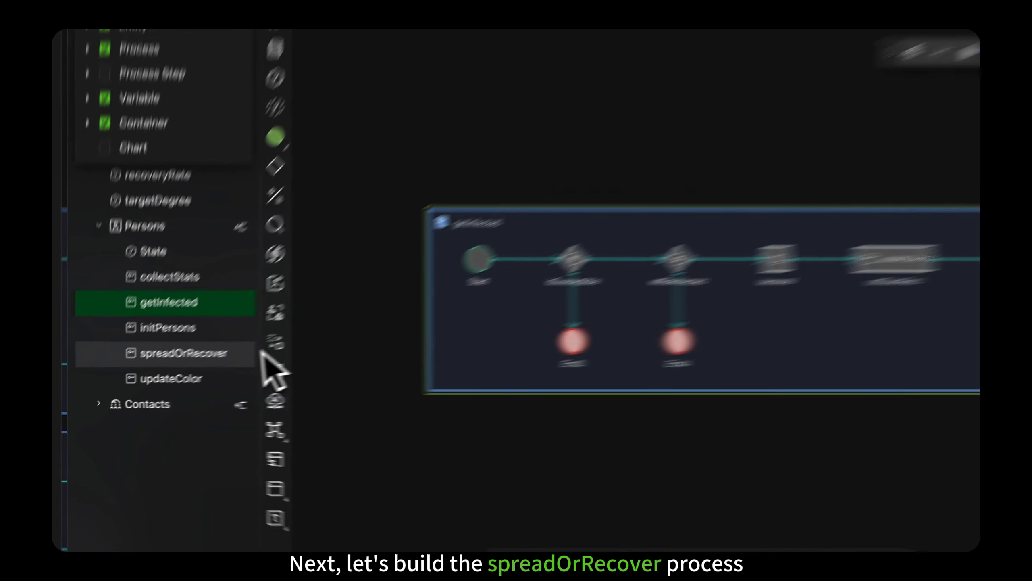
Step: Move the spreadOrRecover process into the empty area below getInfected and make it active, with its advanced settings expanded
left_click(163, 374)
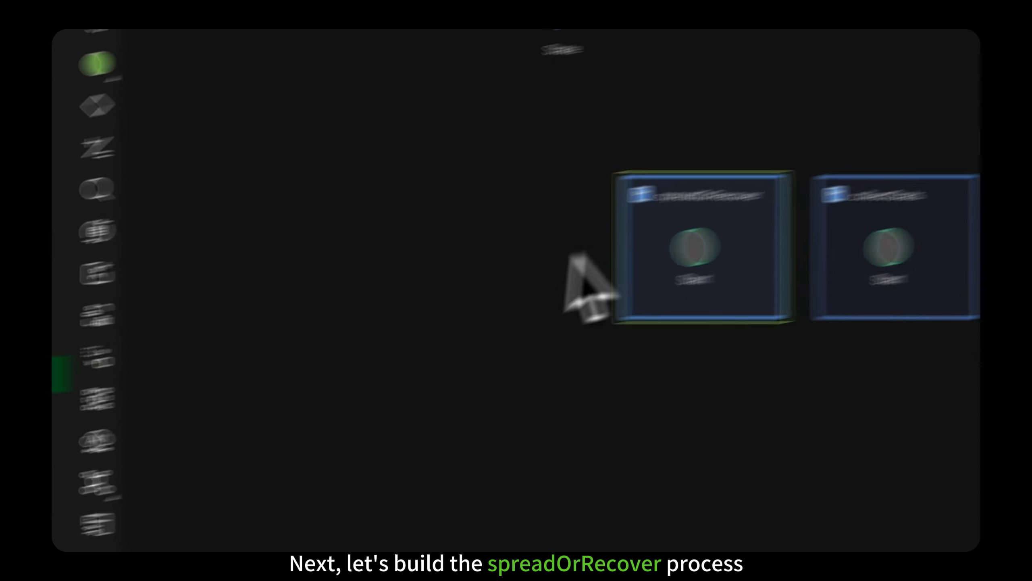
left_click_drag(479, 235, 536, 257)
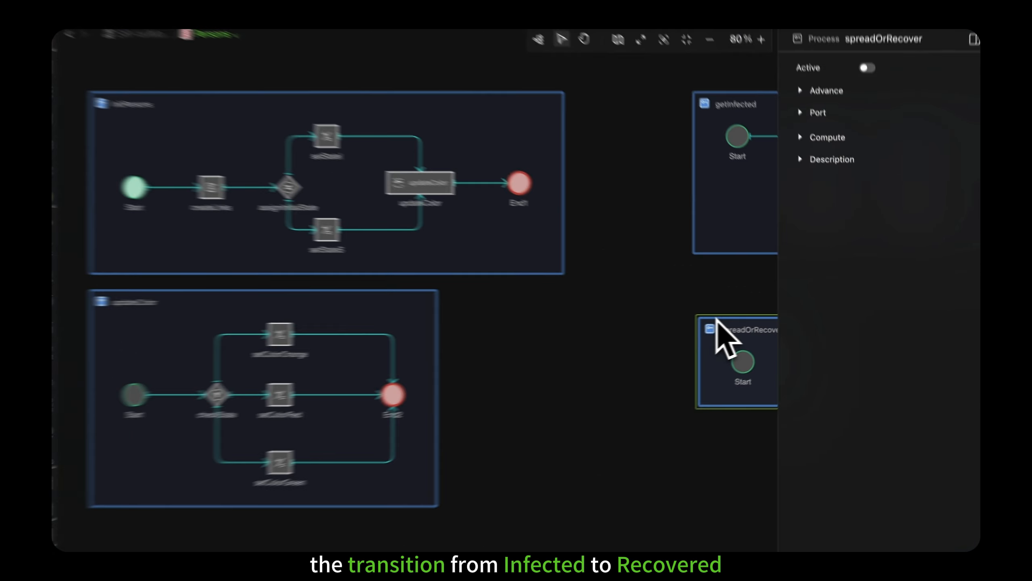
scroll(598, 321, "right", 8)
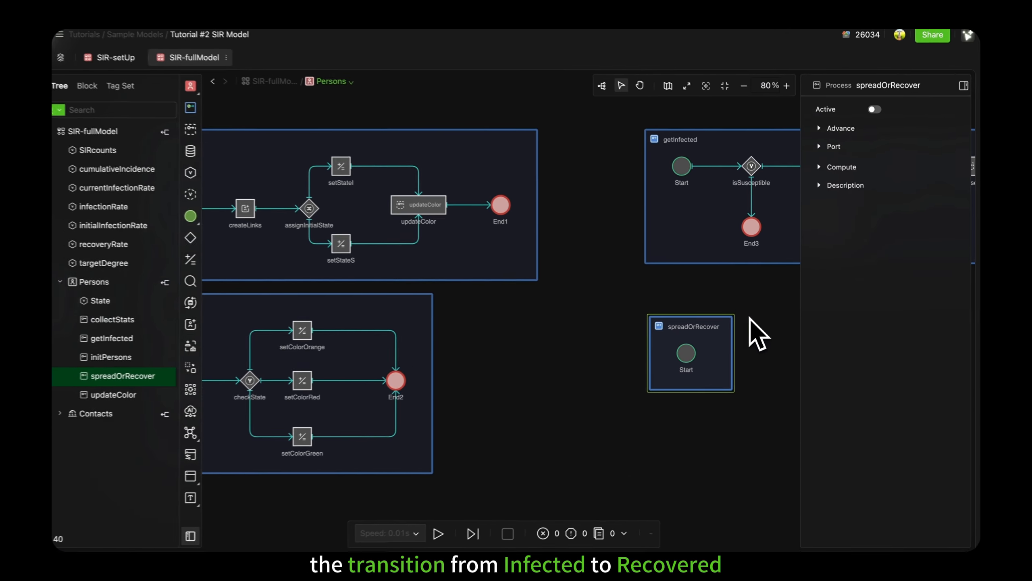
scroll(762, 333, "right", 5)
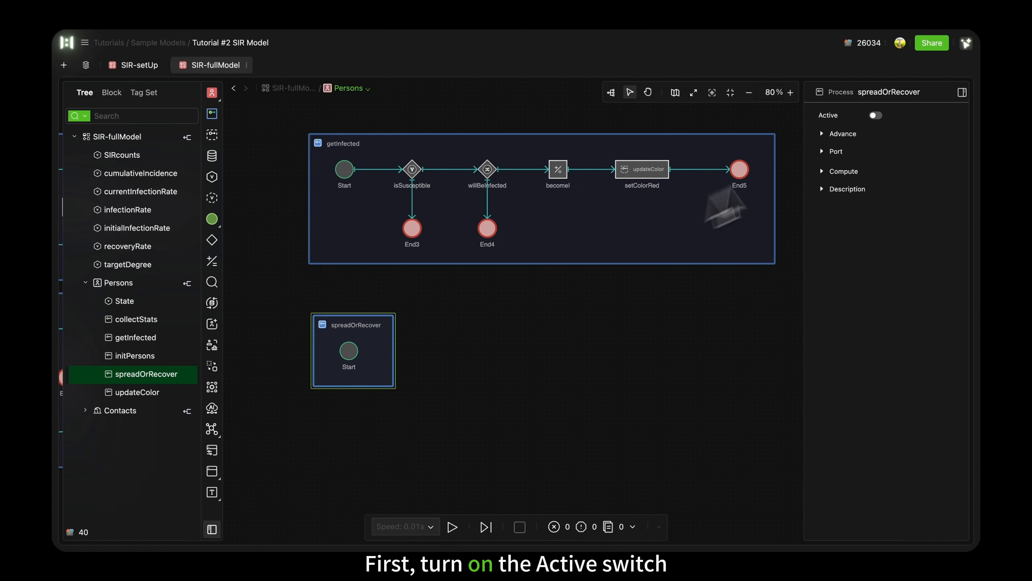
left_click(875, 115)
left_click(858, 134)
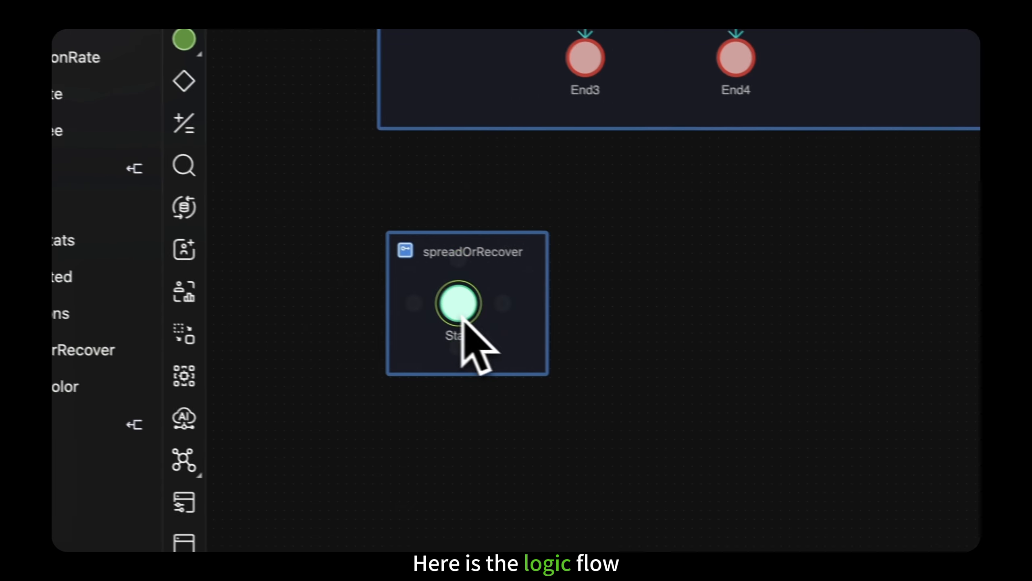
Step: Add a Gateway named isInfected after Start in spreadOrRecover and connect it to an End event directly below
mouse_move(495, 322)
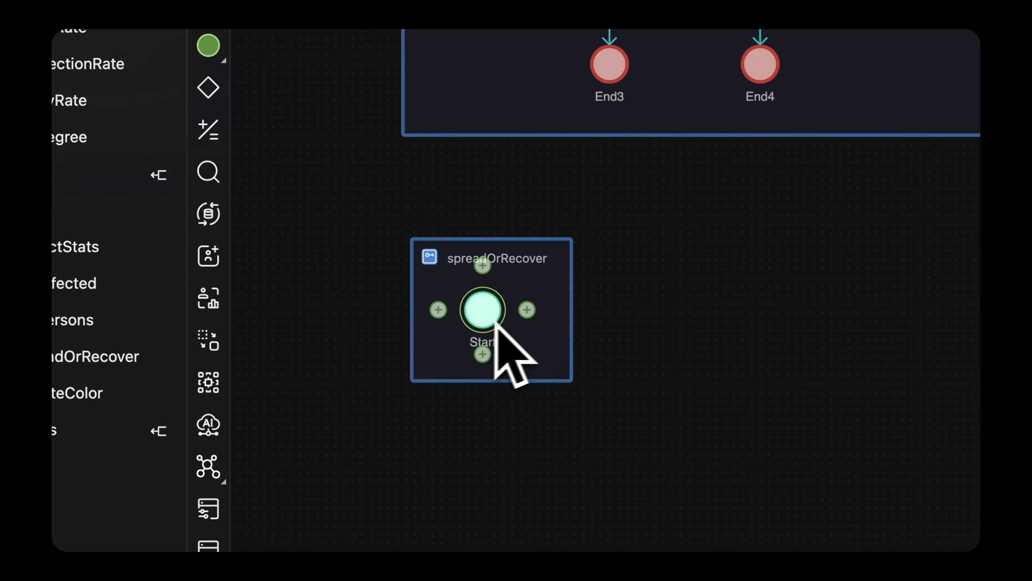
left_click(528, 311)
left_click(573, 240)
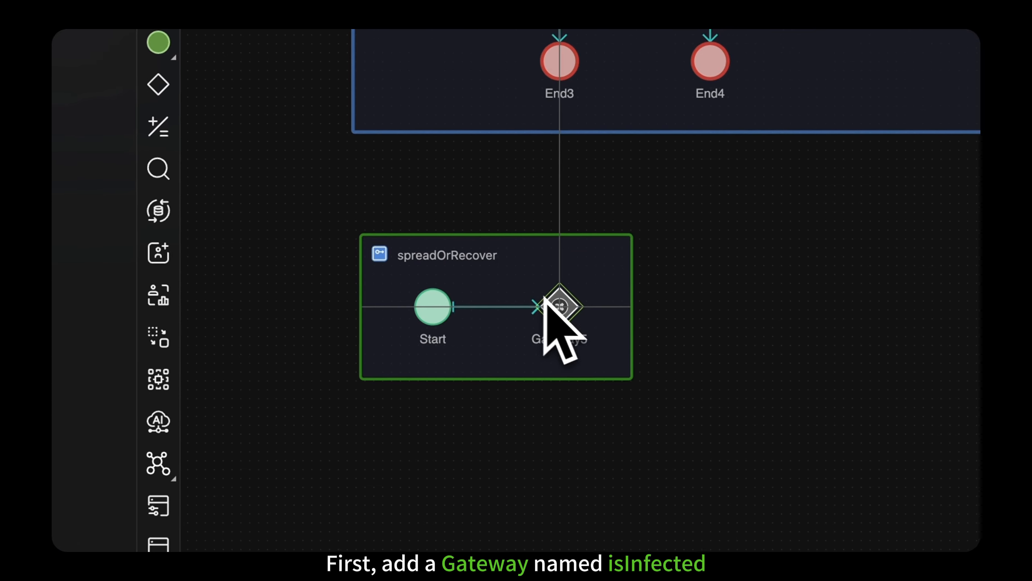
double_click(544, 339)
type("isInfected")
key("Return")
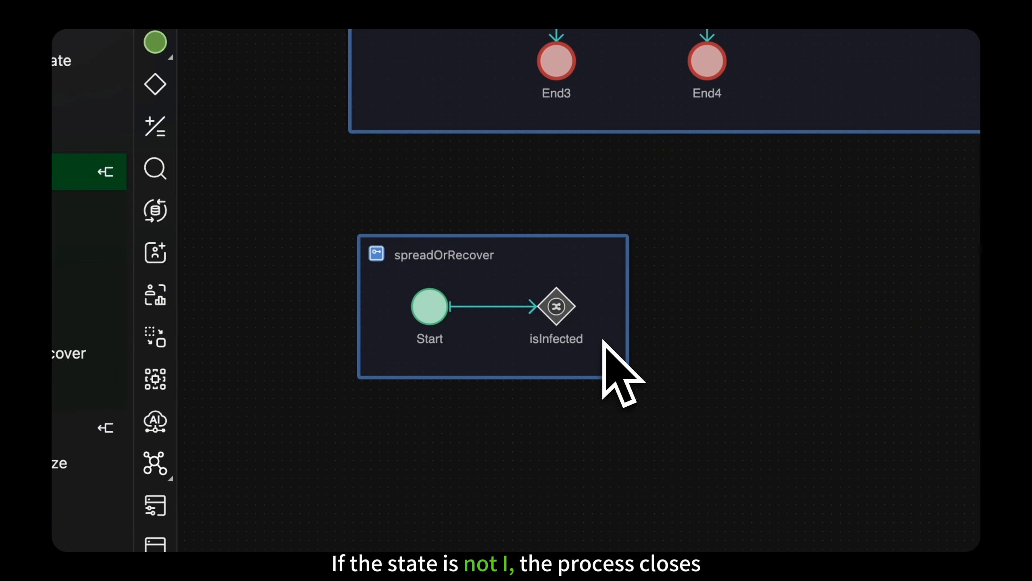
left_click(558, 345)
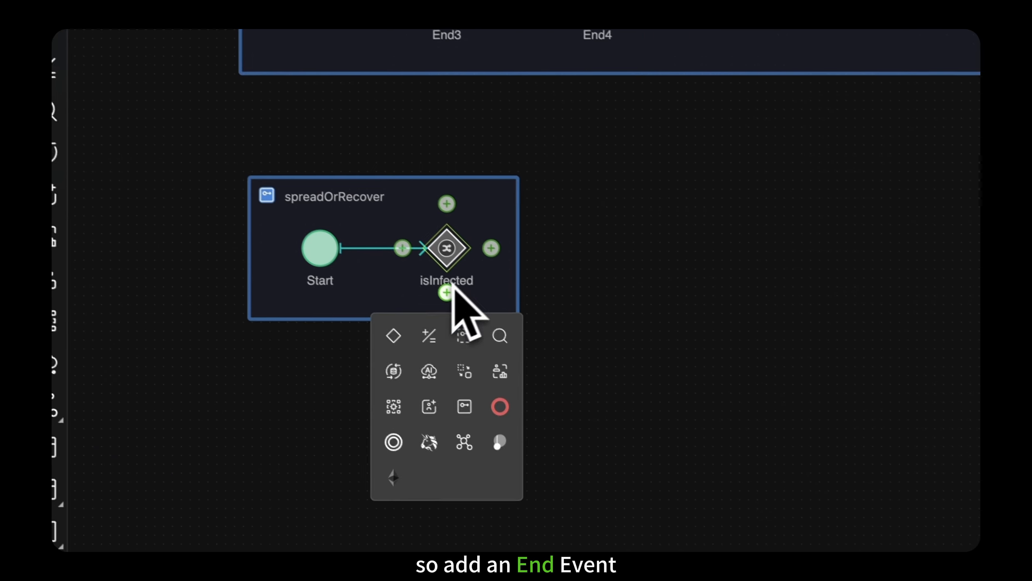
left_click(608, 461)
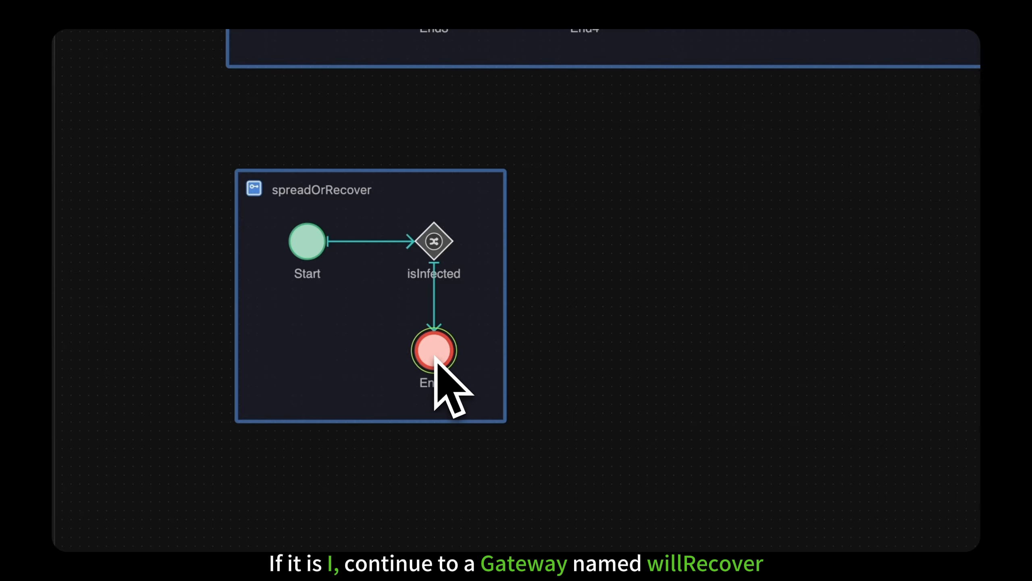
Step: Add a second Gateway after isInfected in spreadOrRecover and open its name for editing
left_click(478, 240)
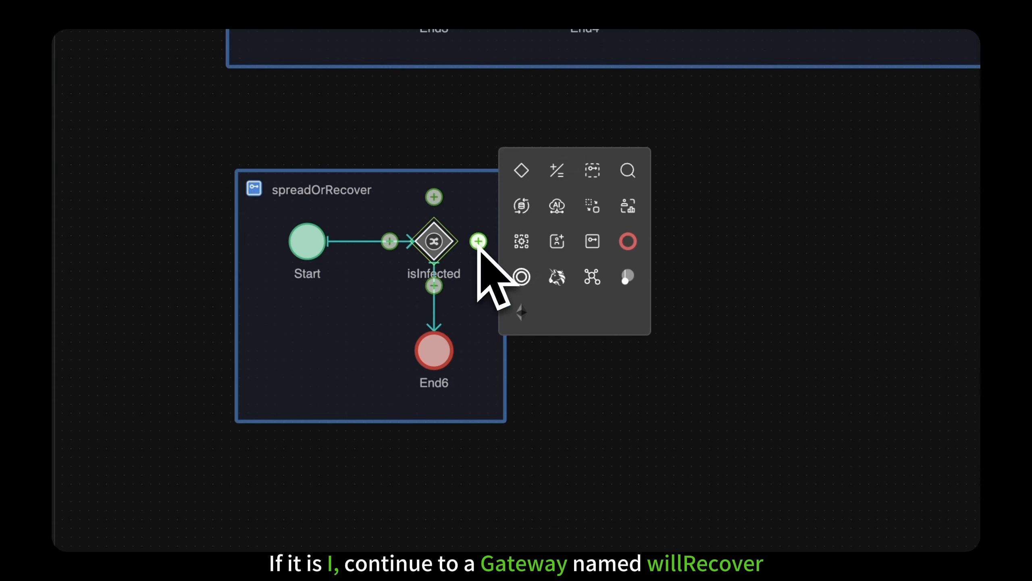
left_click(521, 168)
double_click(594, 274)
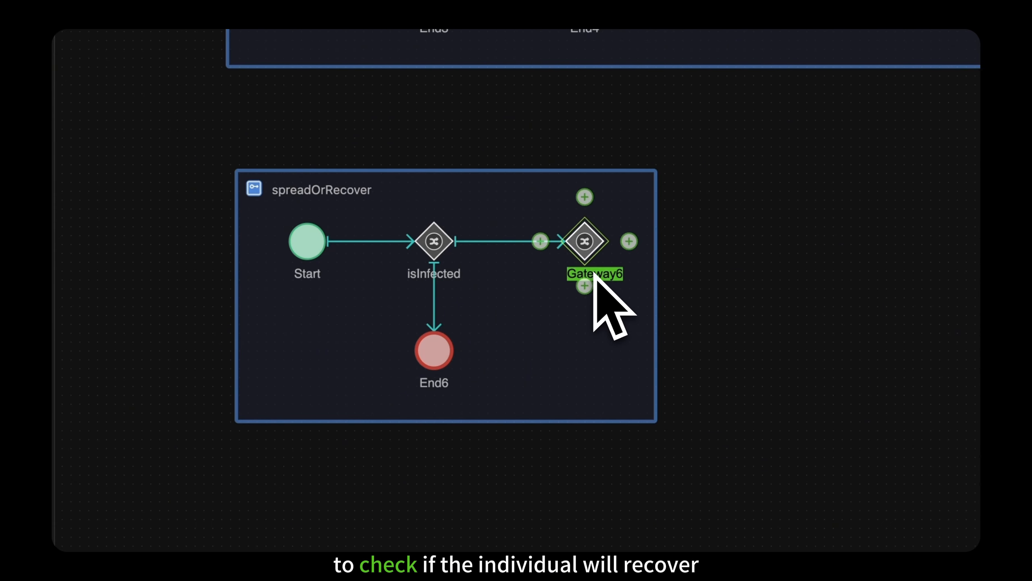
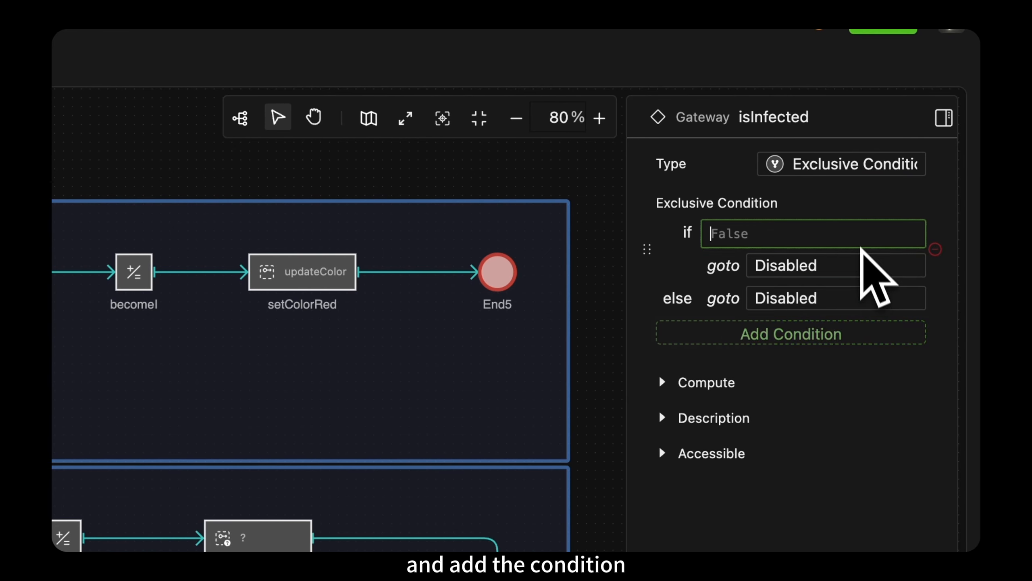
Step: Set the isInfected gateway to go to willRecover if State == "I", and otherwise to End6
type("State == \"I\"")
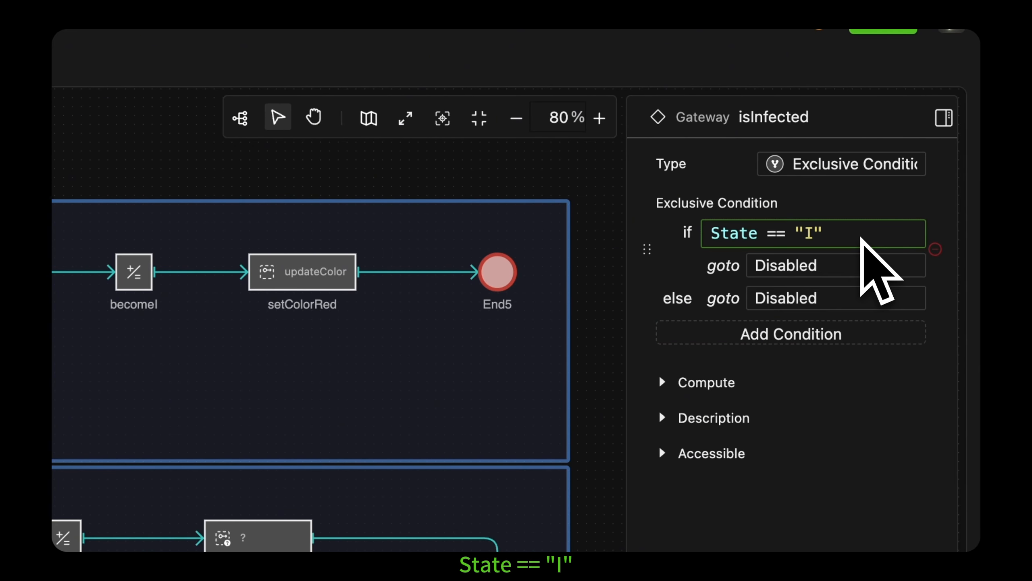
left_click(867, 272)
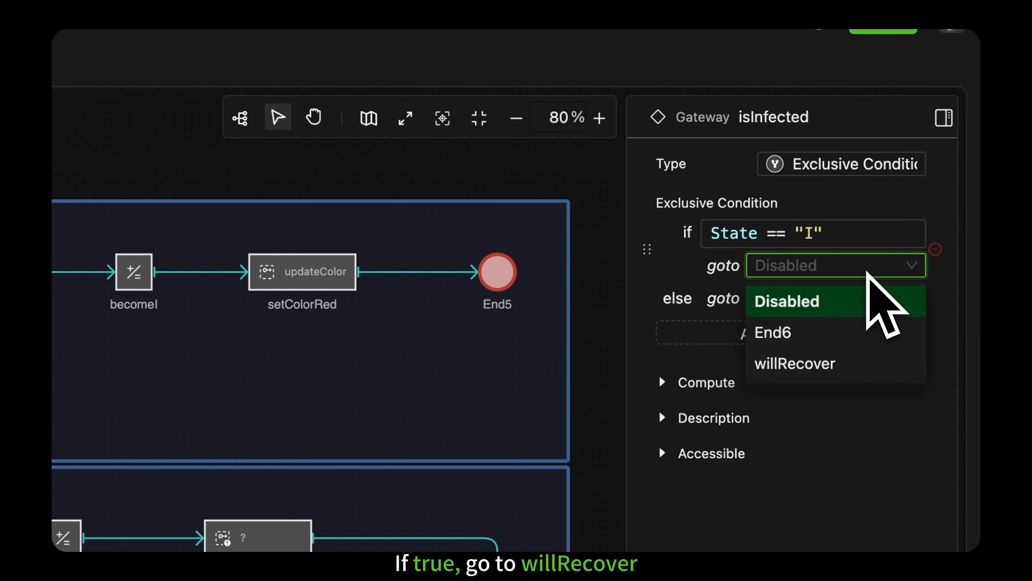
left_click(866, 361)
left_click(870, 299)
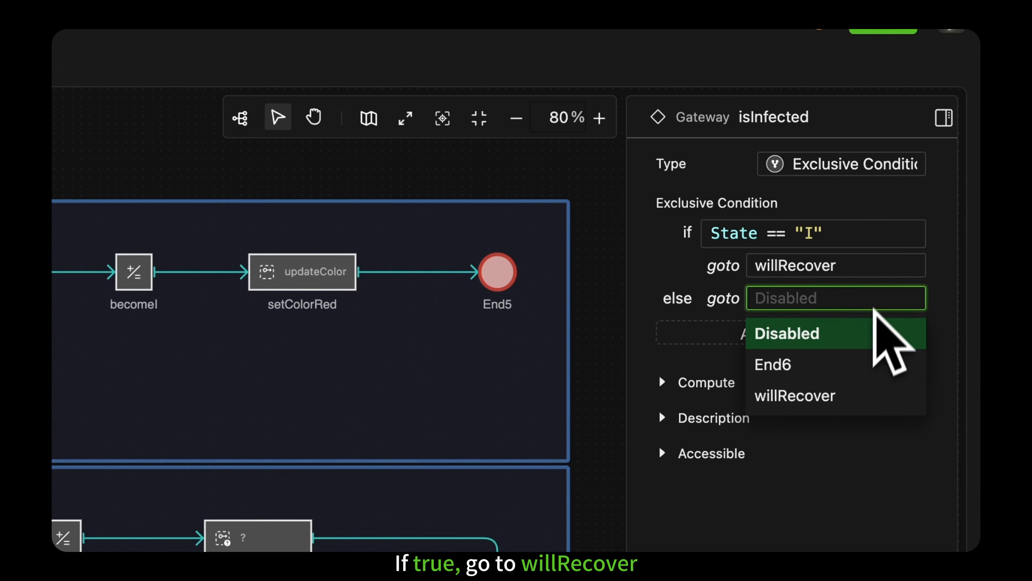
left_click(828, 368)
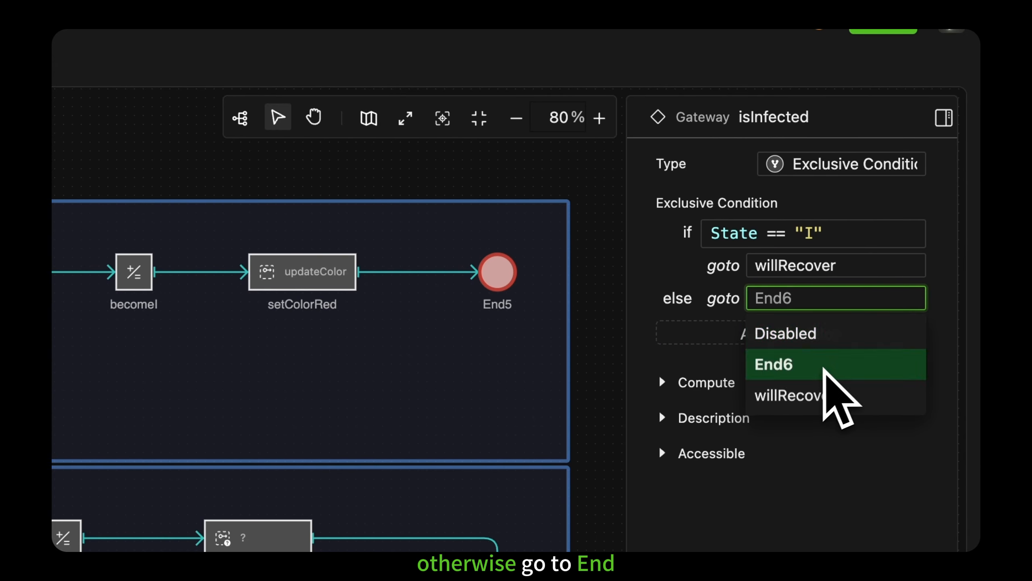
Step: Set the probability of the becomeR branch of the willRecover gateway to recoveryRate
left_click(271, 419)
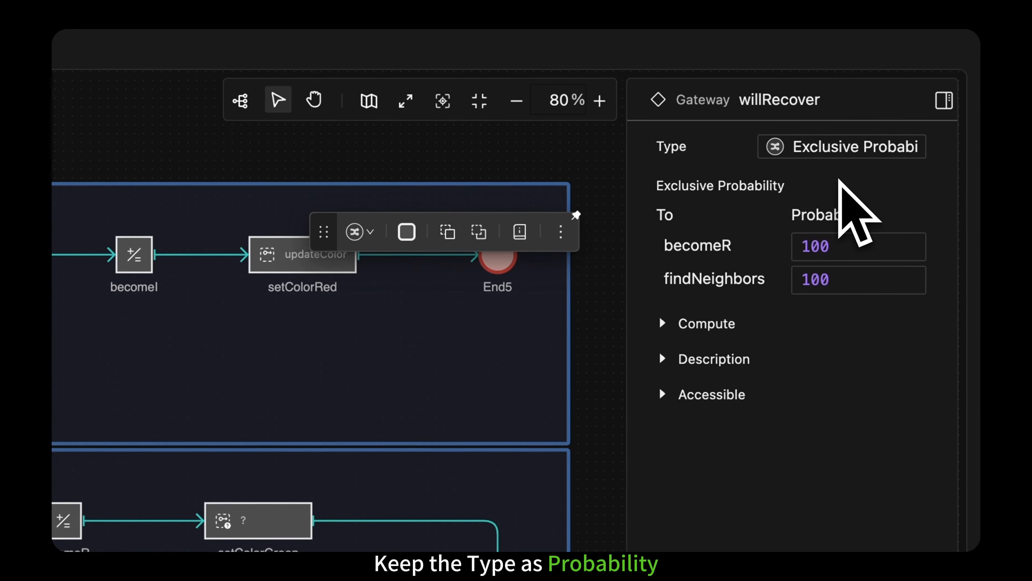
left_click(851, 244)
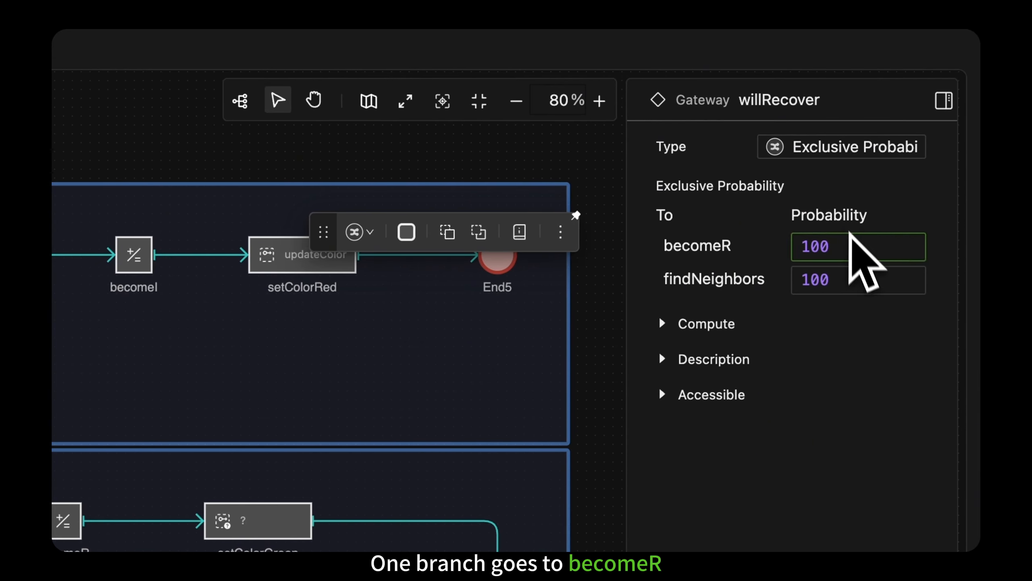
double_click(856, 245)
key("BackSpace")
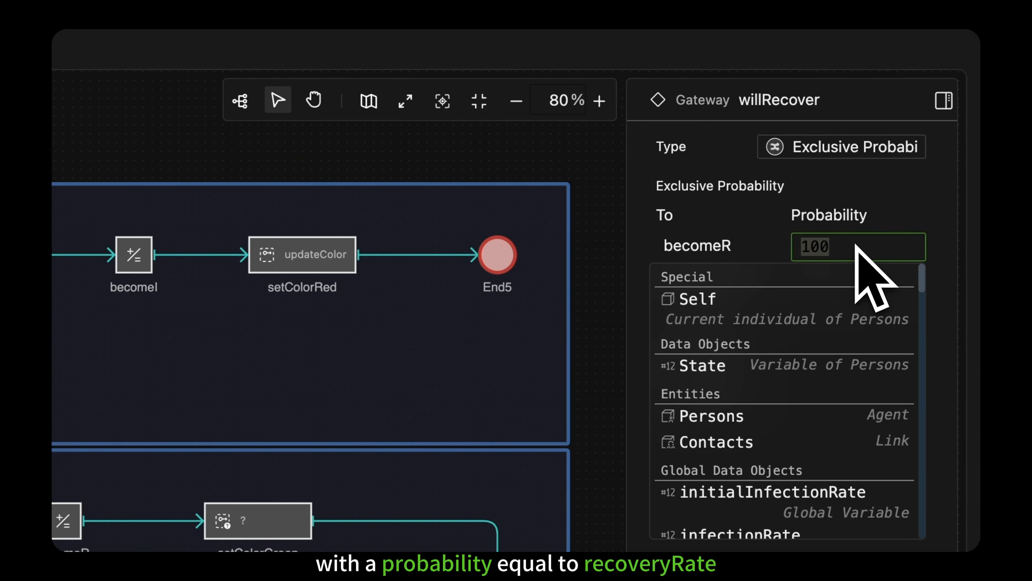
type("recoveryRate")
left_click(853, 311)
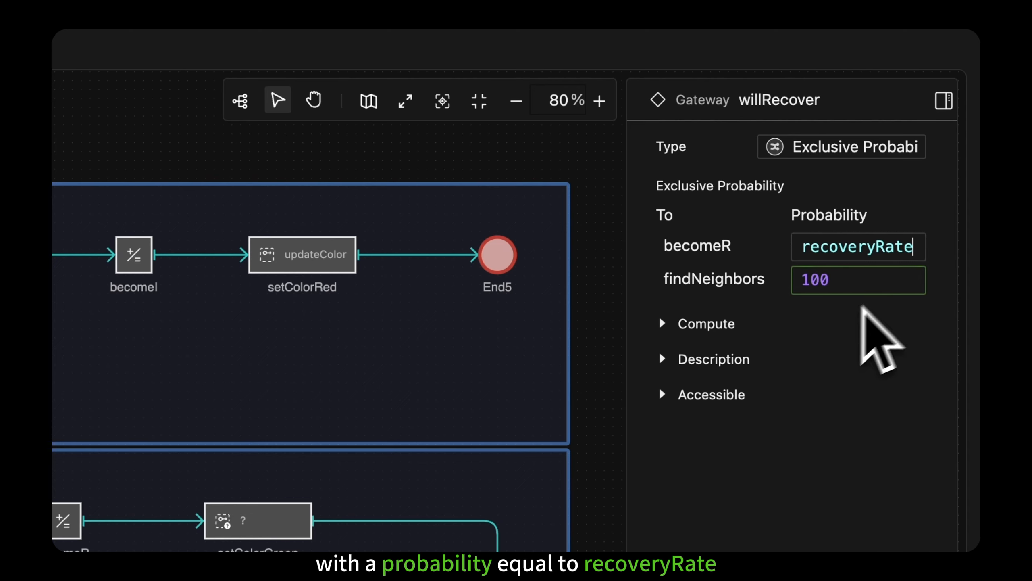
Step: Set the probability of willRecover's findNeighbors branch to 1 - recoveryRate
left_click(898, 285)
key("BackSpace")
key("BackSpace")
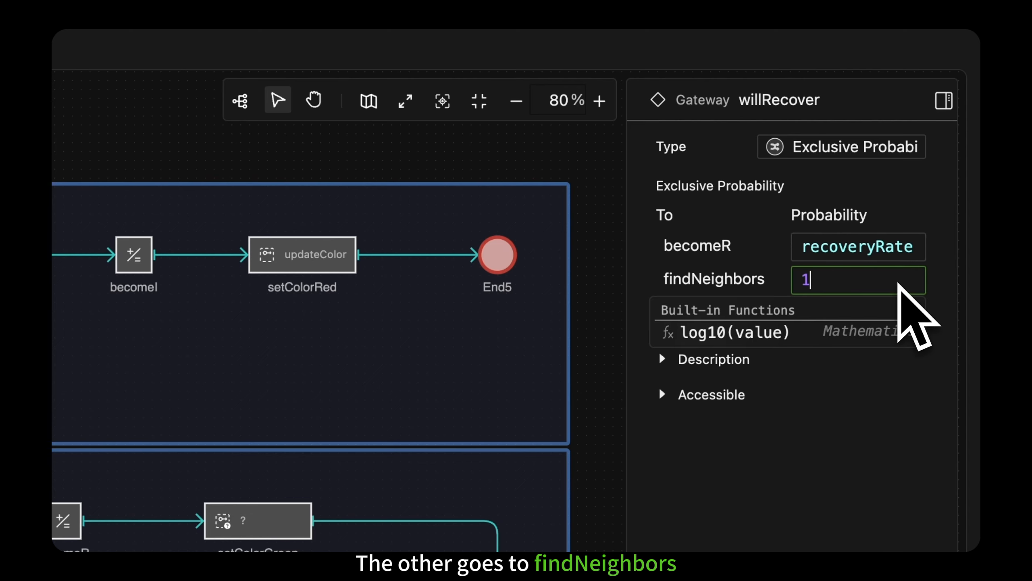
type("-")
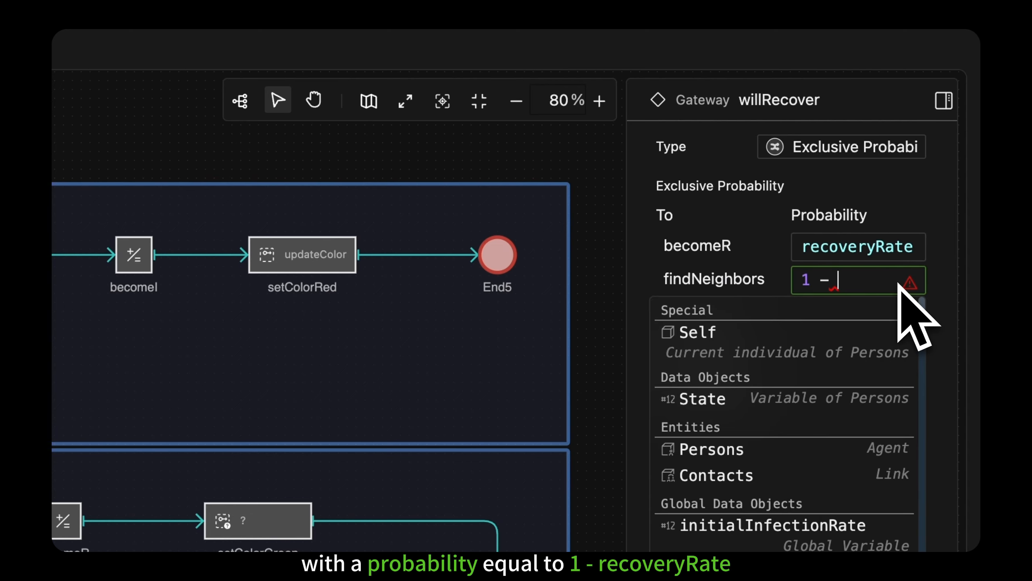
type(" recoveryRate")
left_click(932, 323)
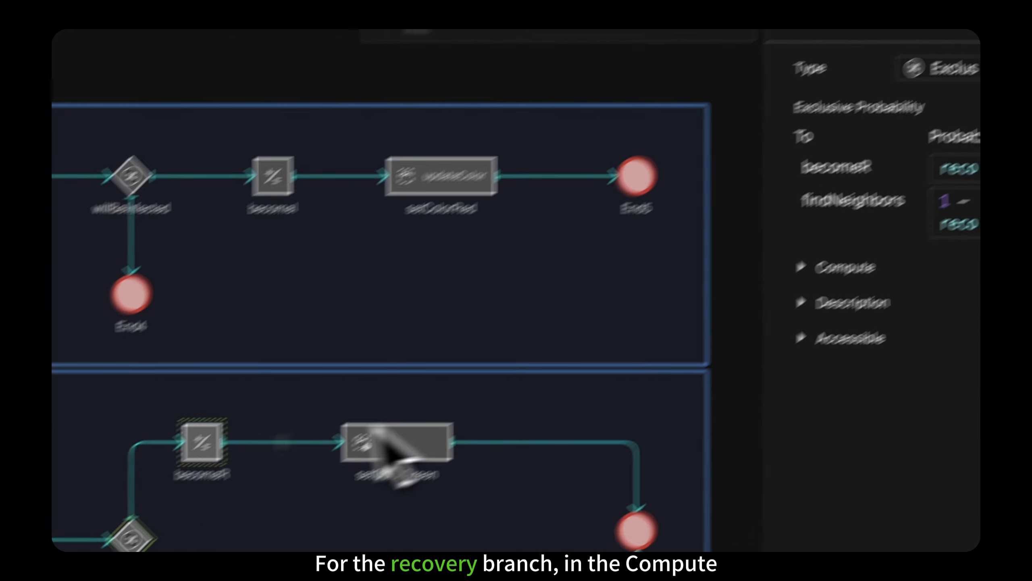
Step: Add the formula State = "R" to the becomeR Compute component
left_click(68, 525)
left_click(934, 61)
type("State = \"R\"")
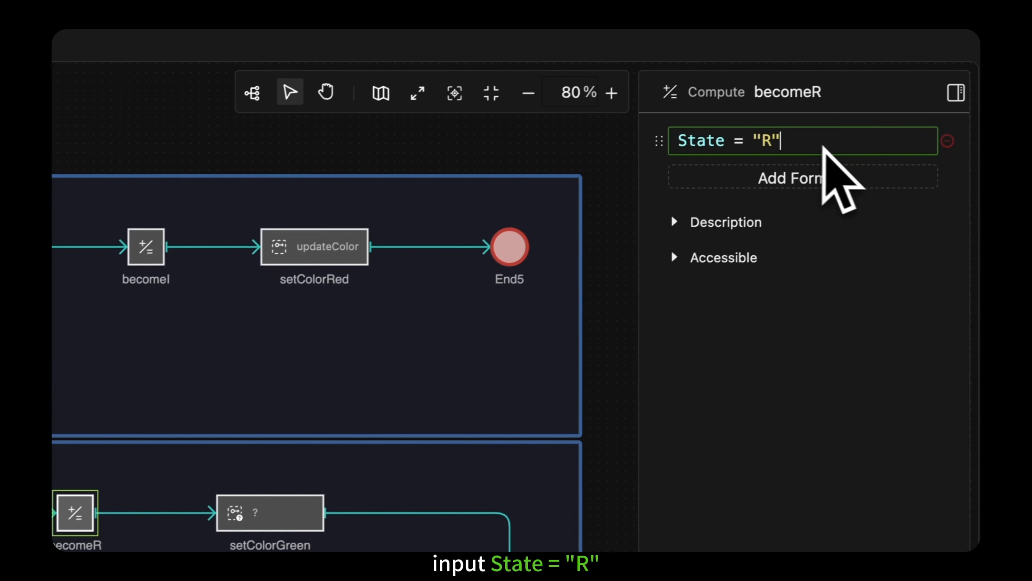
Step: Assign the updateColor behavior to the setColorGreen Call component in spreadOrRecover
left_click(296, 516)
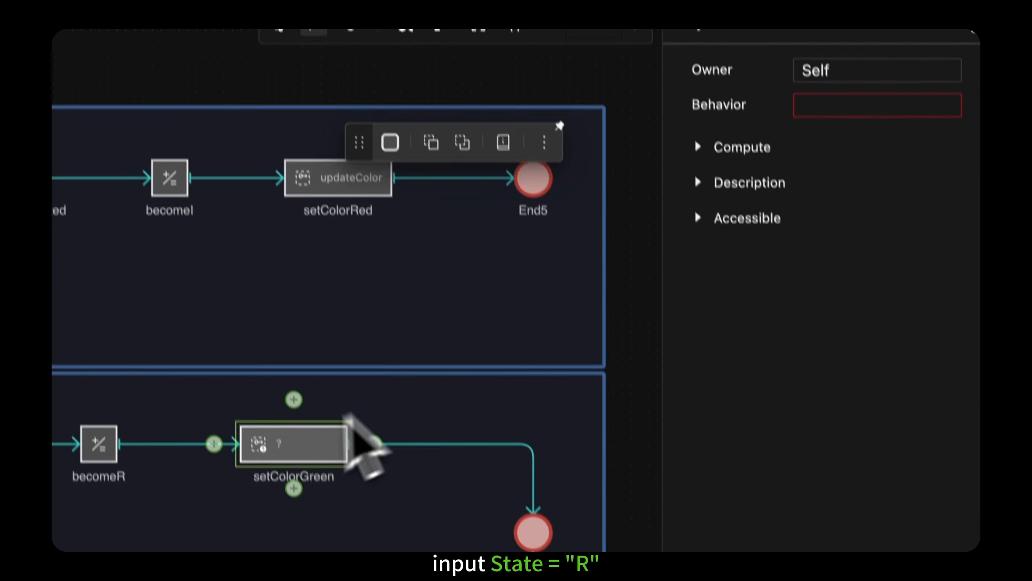
left_click(865, 73)
scroll(854, 240, "down", 2)
left_click(848, 443)
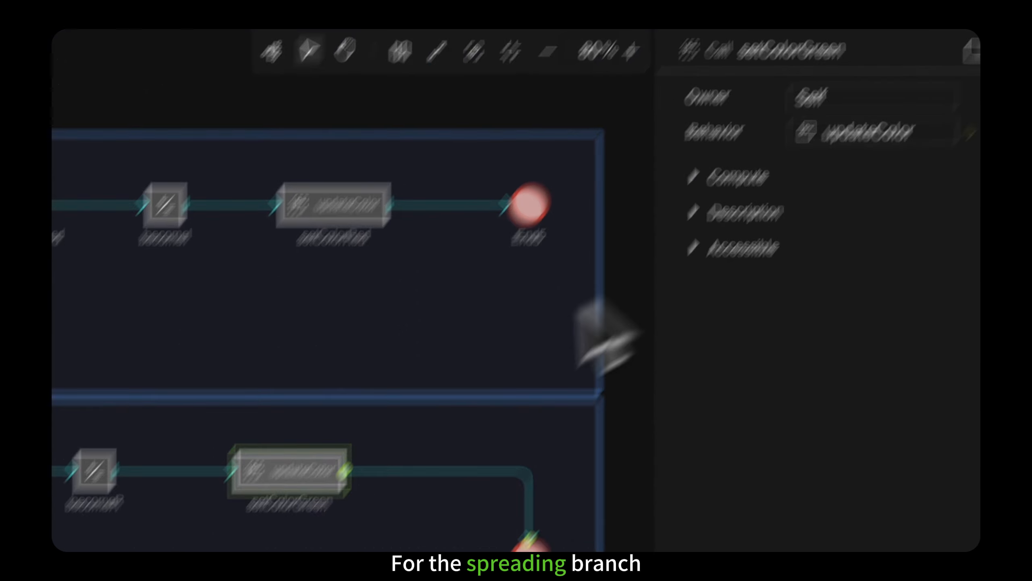
Step: Set the scope of the findNeighbors Find component to GetRelatives(Contacts, 1, False)
left_click(258, 468)
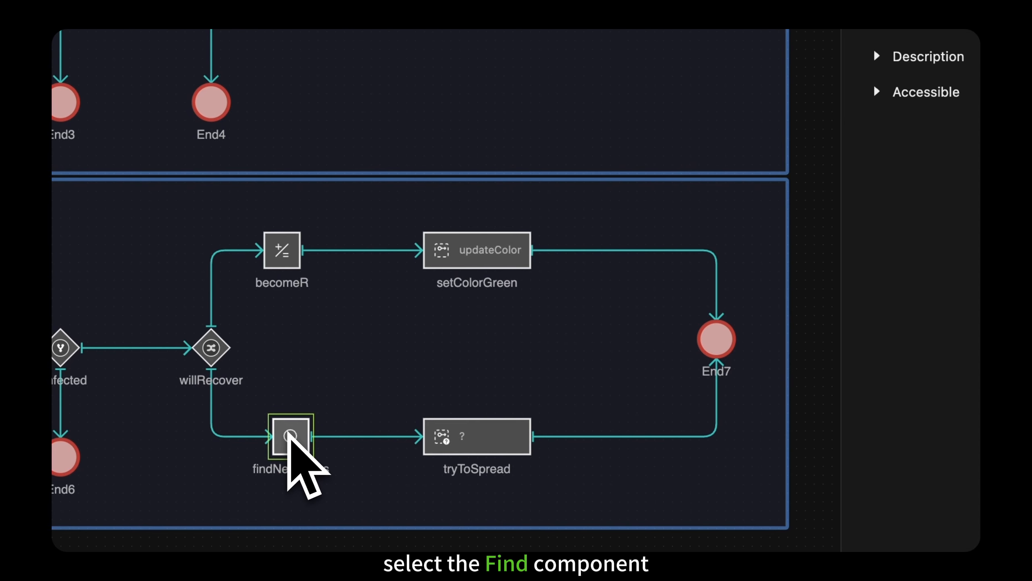
left_click(776, 193)
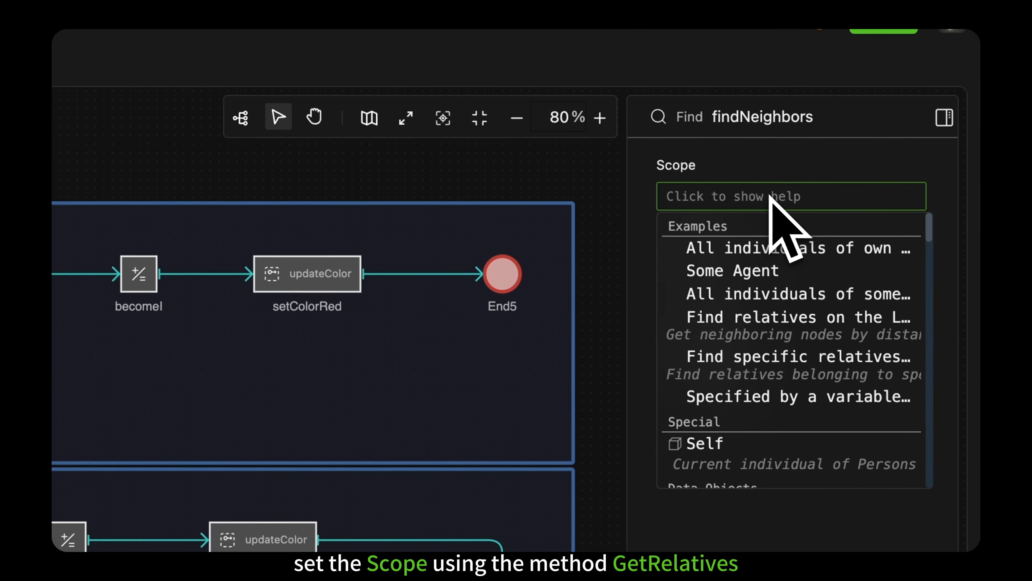
type("get")
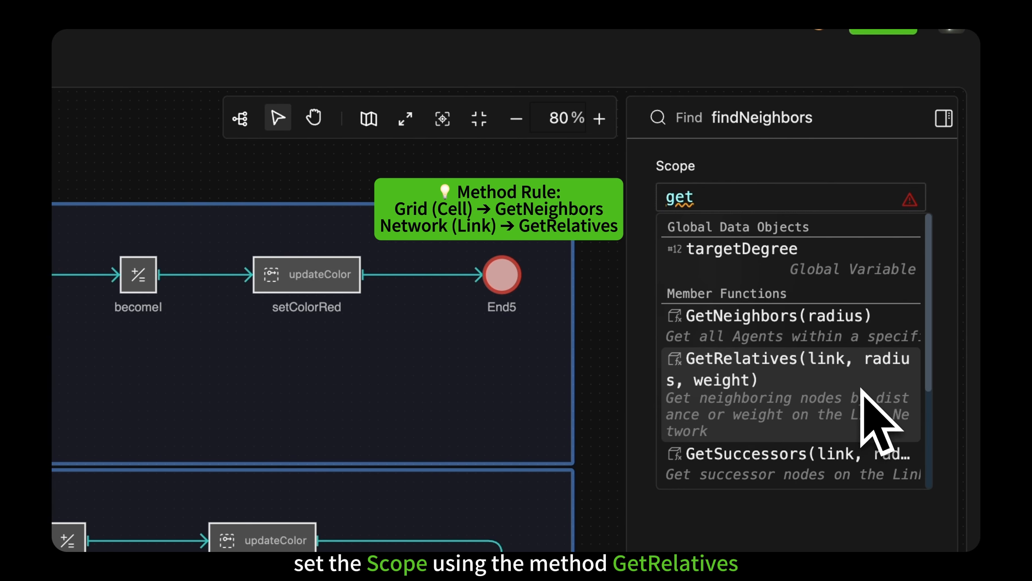
left_click(895, 382)
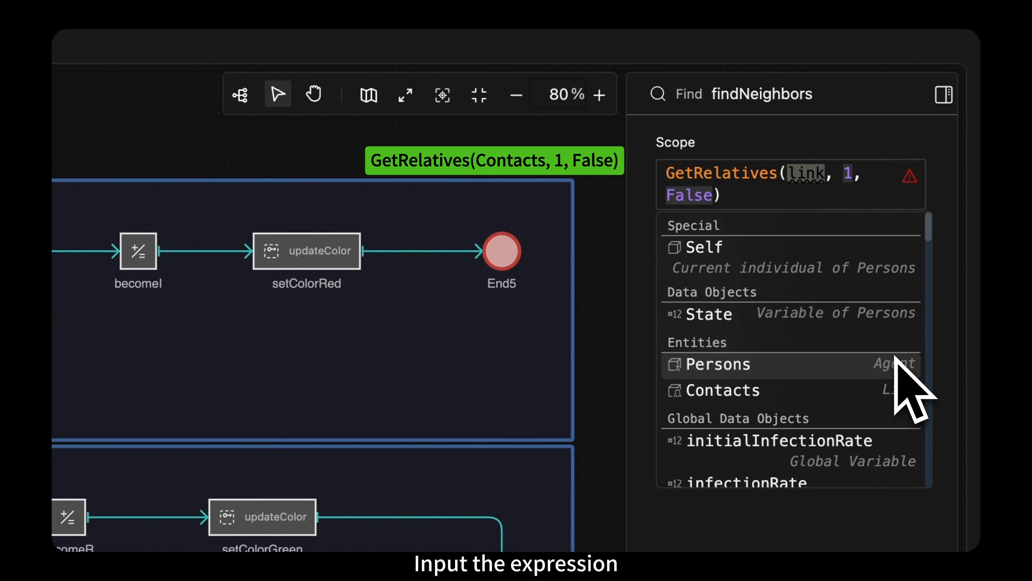
left_click(869, 392)
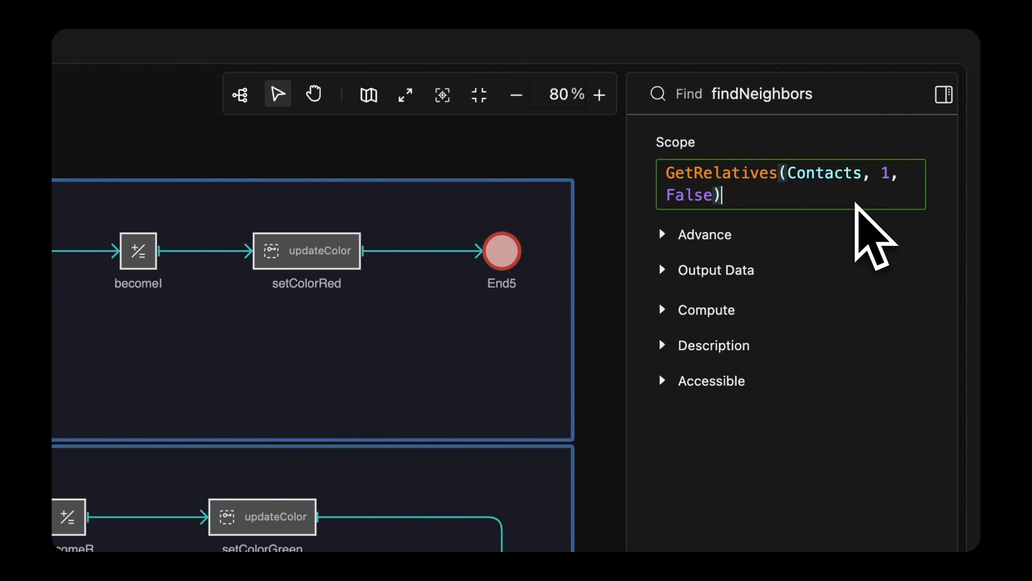
Step: Enable the Error boundary on findNeighbors in its advanced settings and connect that boundary to End7
left_click(663, 234)
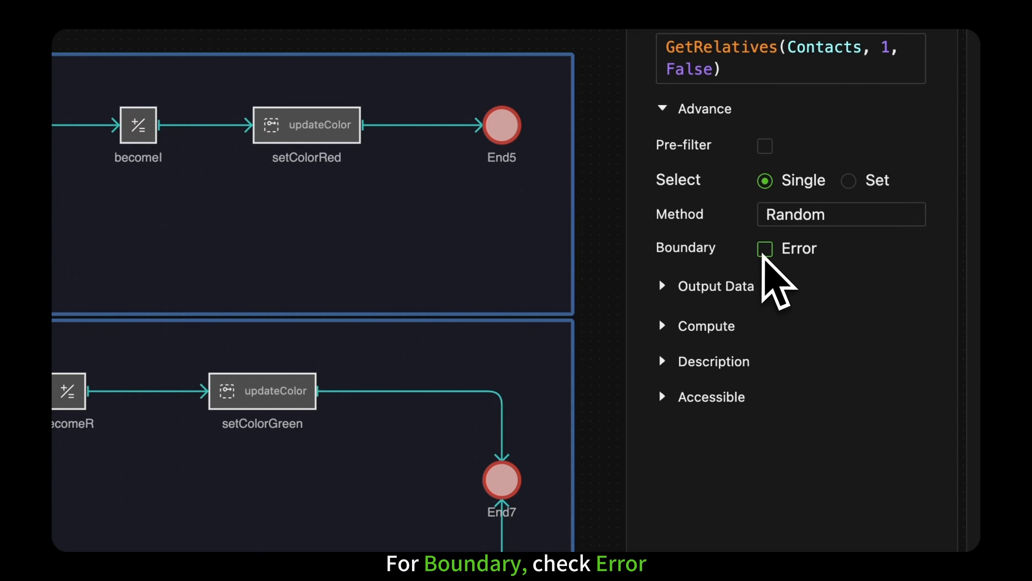
left_click(764, 249)
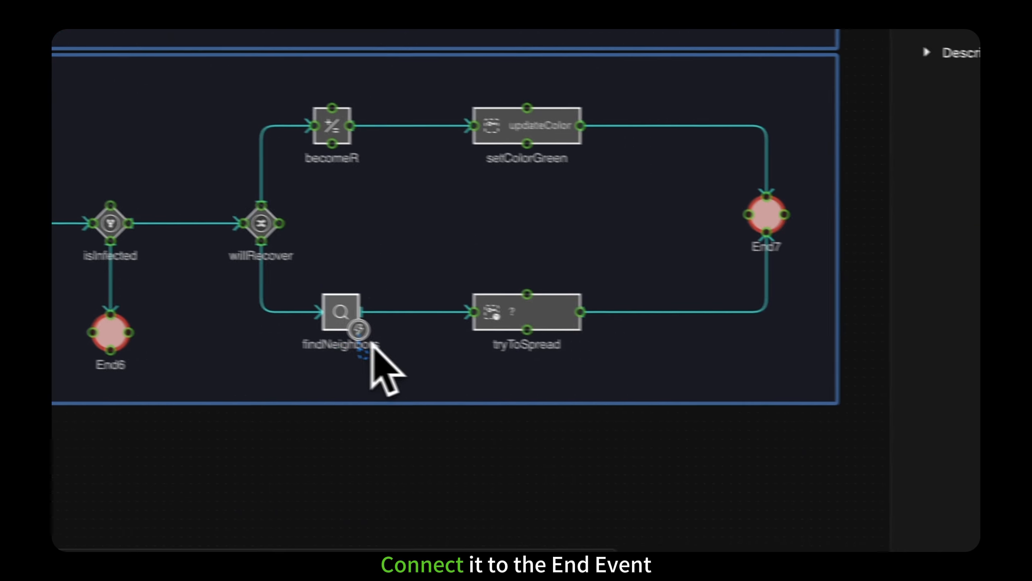
left_click_drag(371, 345, 767, 240)
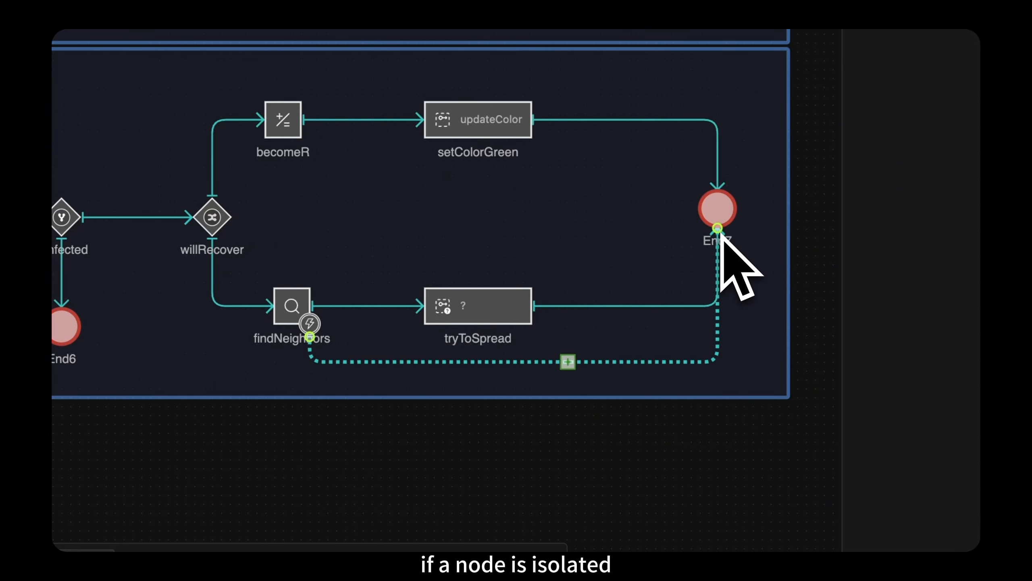
Step: Configure the tryToSpread Call component with findNeighbors as the owner and getInfected as the behavior
left_click(516, 303)
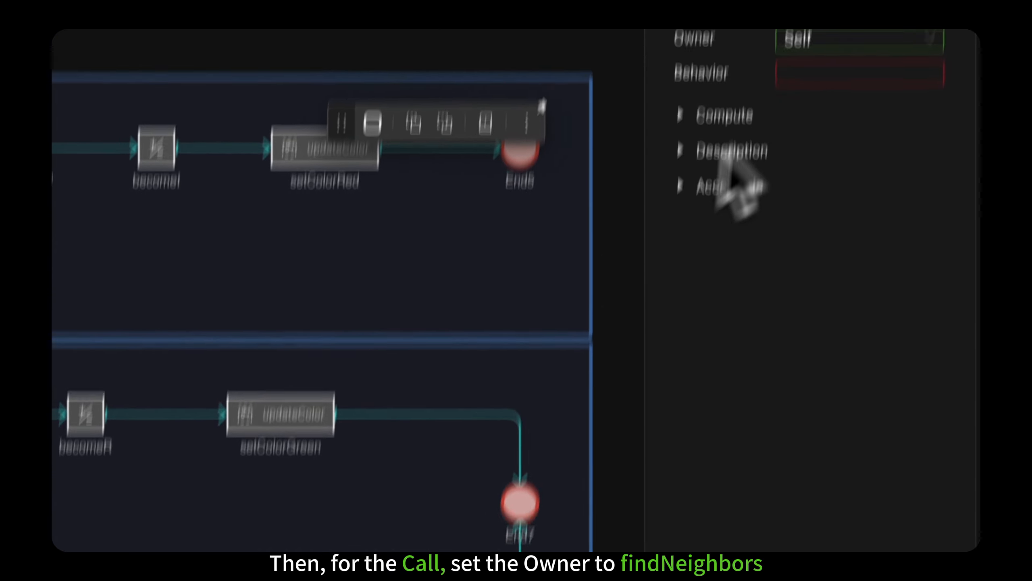
left_click(818, 41)
left_click(845, 196)
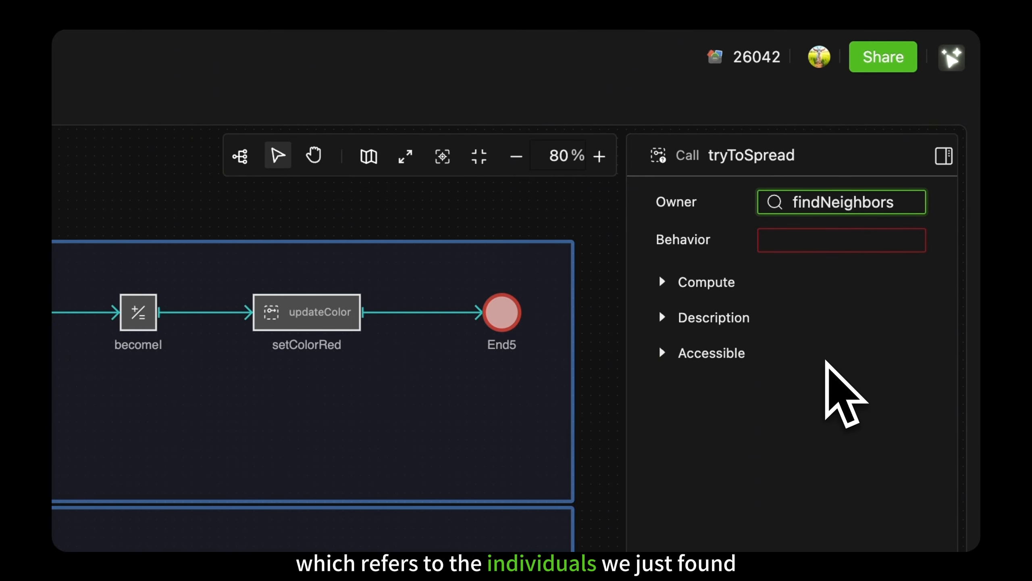
left_click(880, 241)
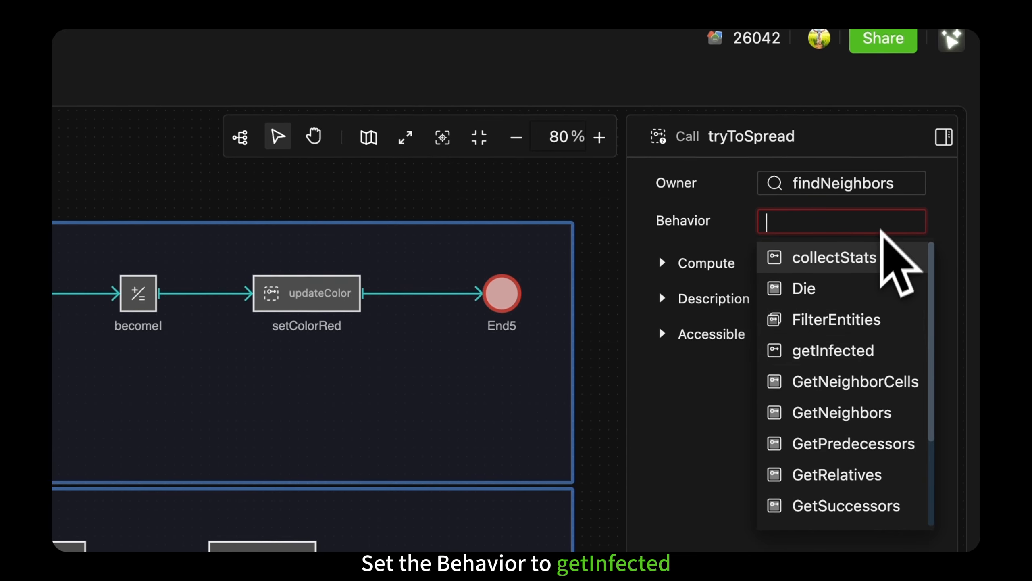
left_click(865, 353)
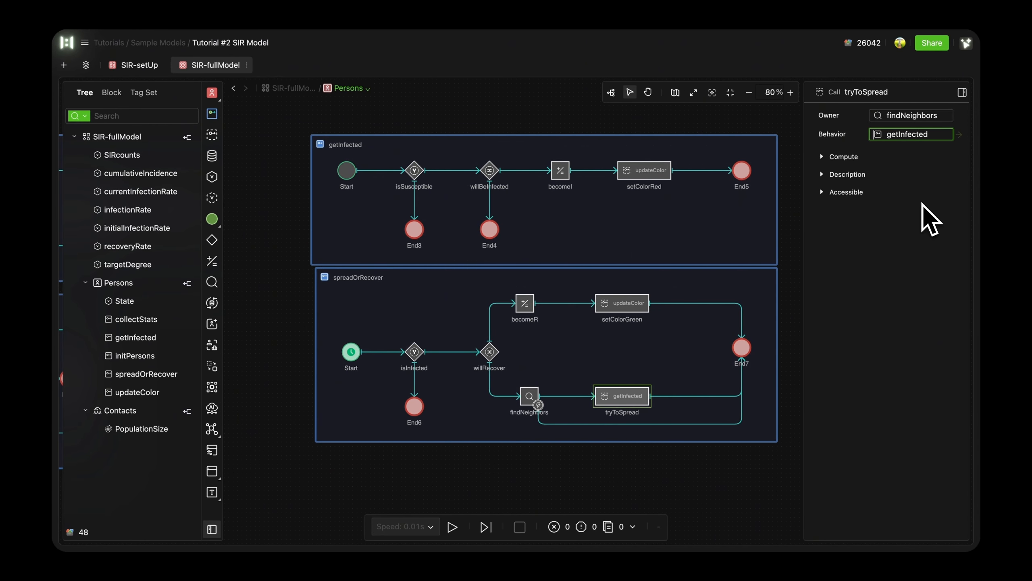
Step: Return to the root canvas of SIR-fullModel and run the simulation
left_click(778, 293)
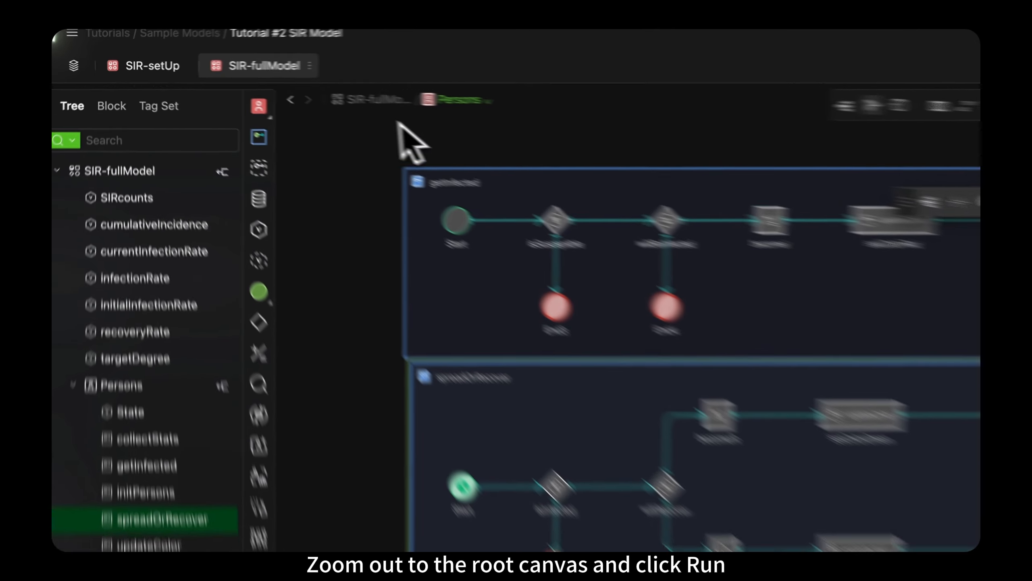
left_click(287, 89)
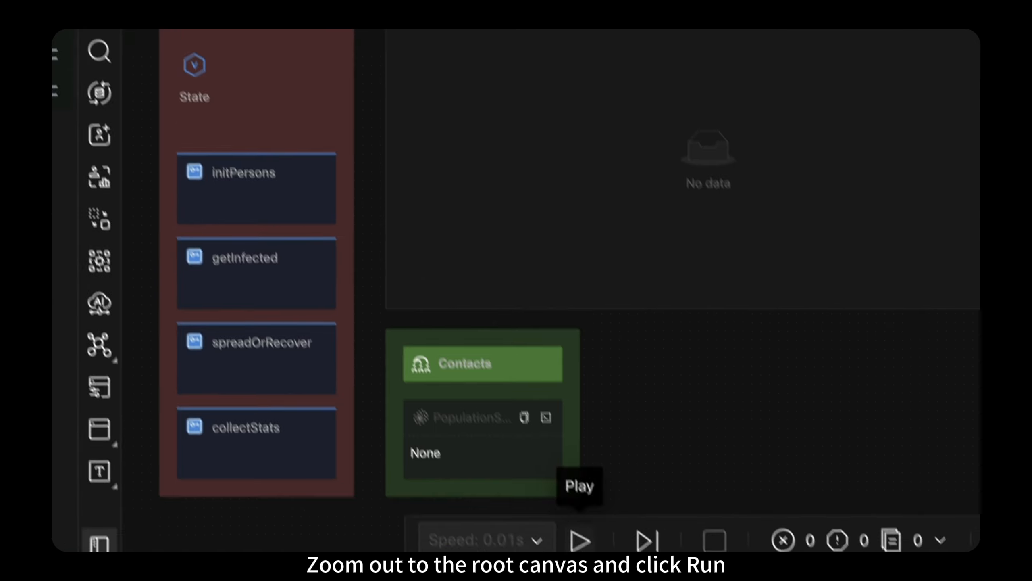
left_click(578, 539)
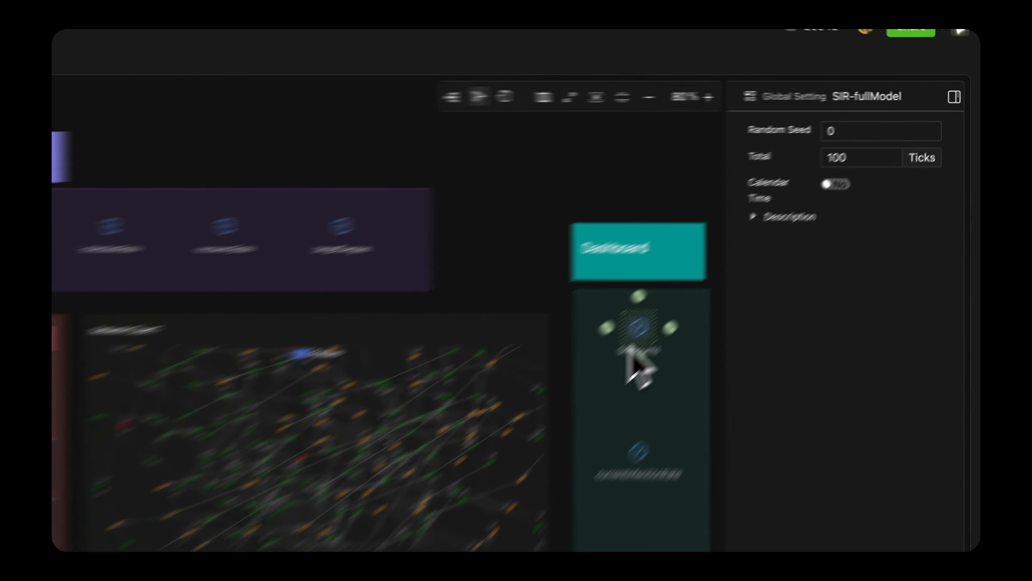
Step: Set the format of the SIRcounts global variable in the Dashboard area to Dict
left_click(741, 254)
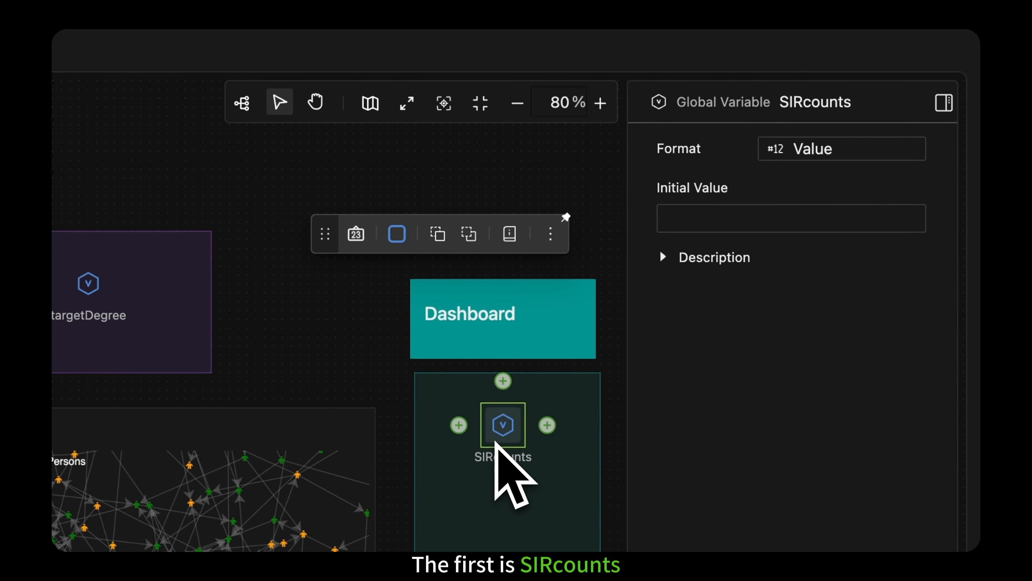
left_click(791, 151)
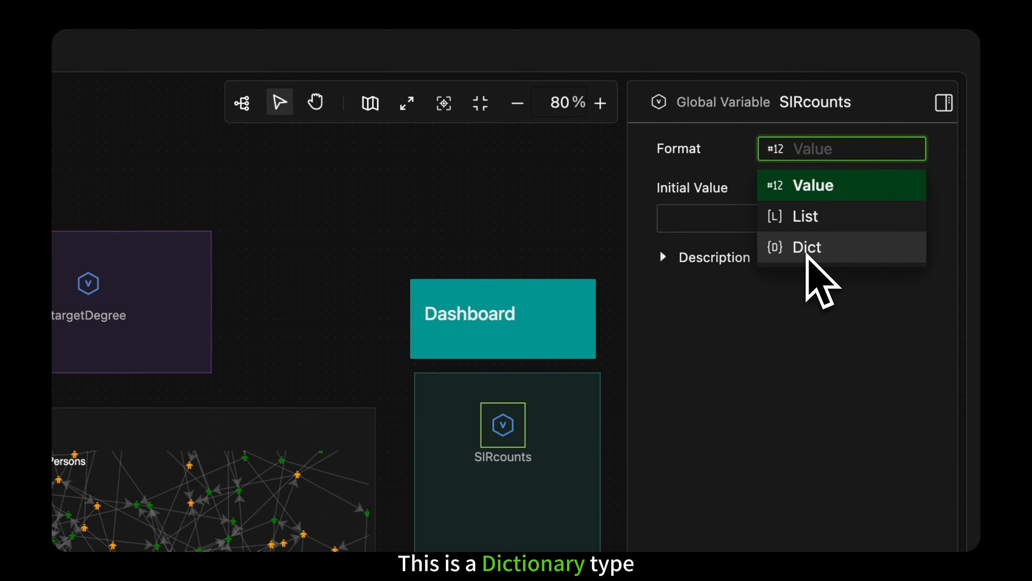
left_click(807, 252)
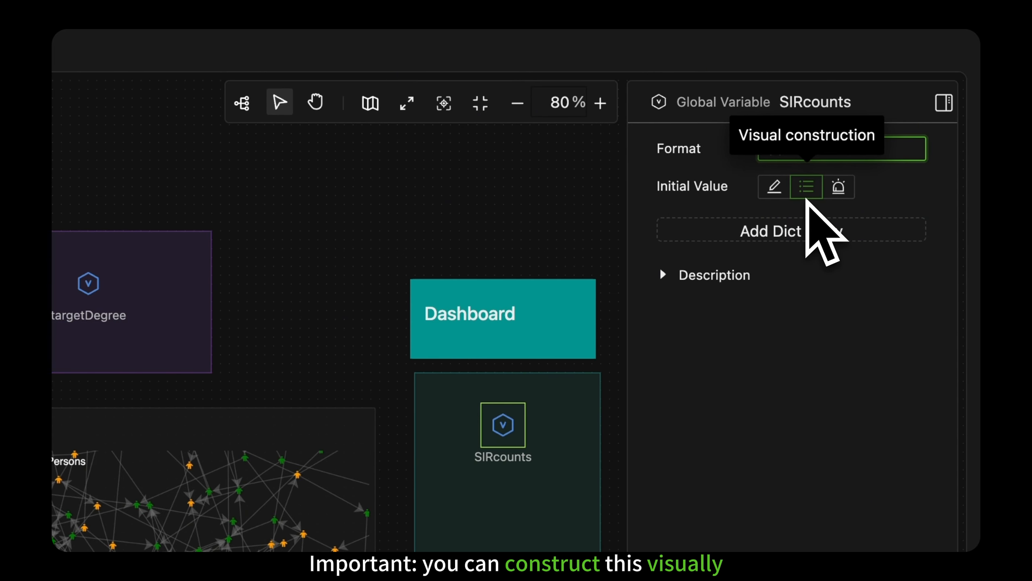
Step: Add three dictionary entries to the initial value of SIRcounts with the keys "S", "I" and "R"
left_click(809, 231)
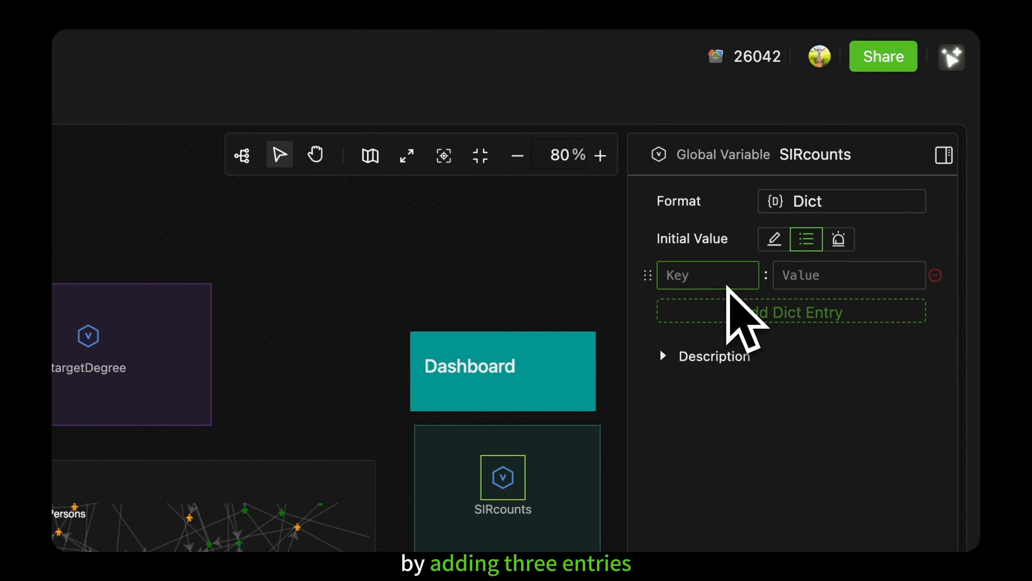
left_click(727, 310)
left_click(727, 341)
left_click(719, 283)
type("\"S")
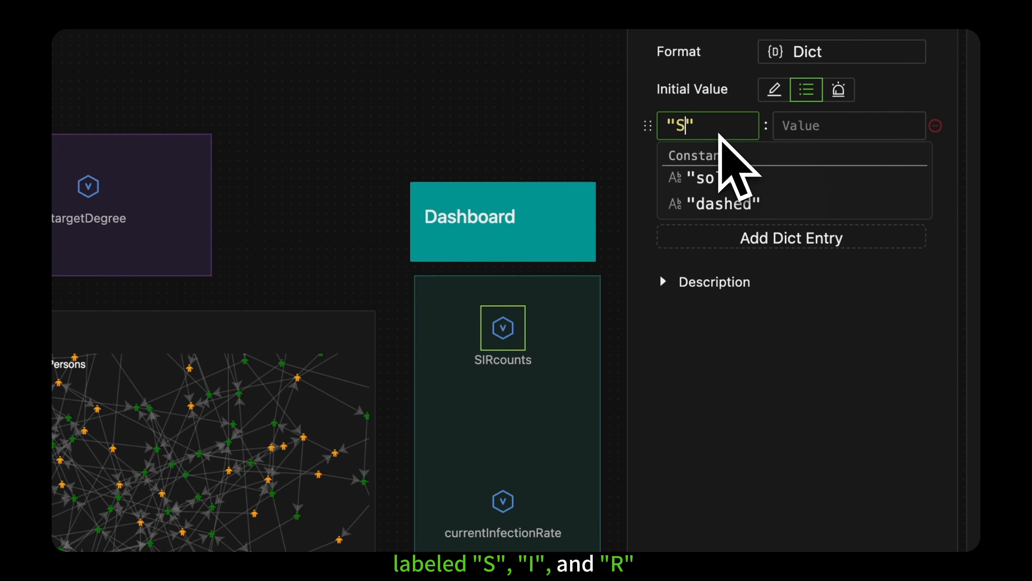
left_click(716, 318)
type("\"I")
left_click(706, 199)
type("\"R")
left_click(652, 228)
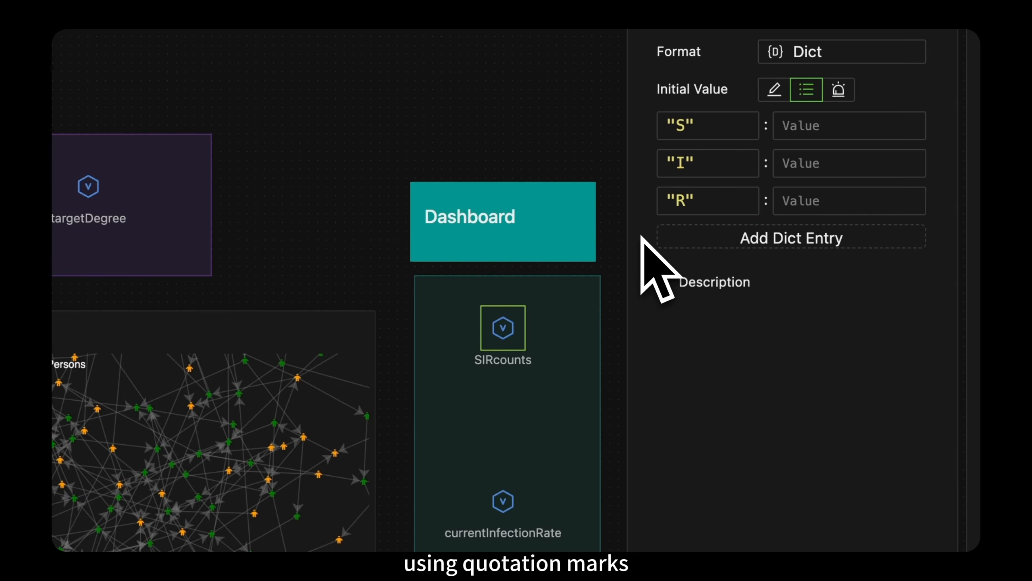
Step: Inspect the settings of the currentInfectionRate and cumulativeIncidence global variables in the Dashboard area
left_click(506, 506)
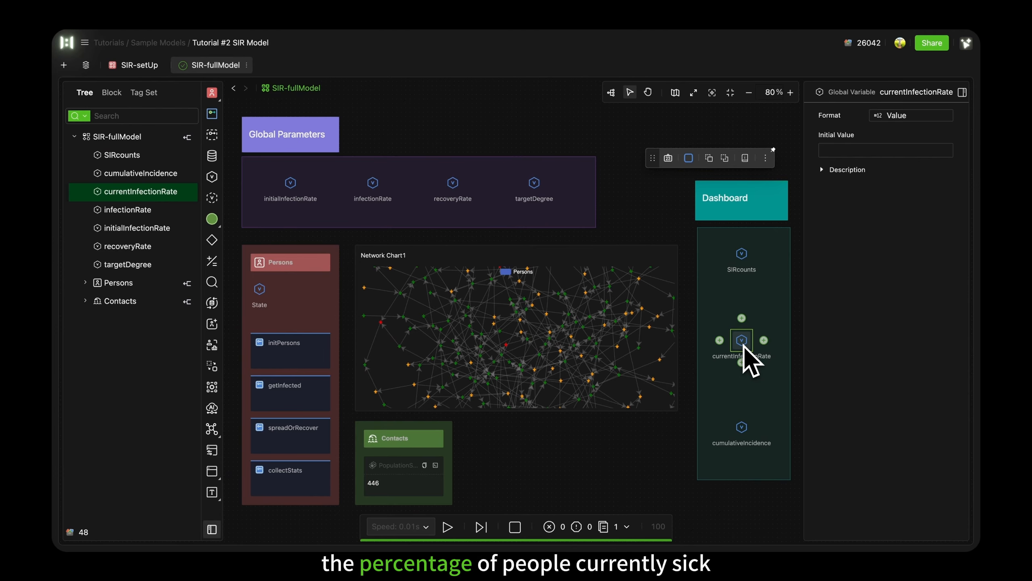
left_click(741, 427)
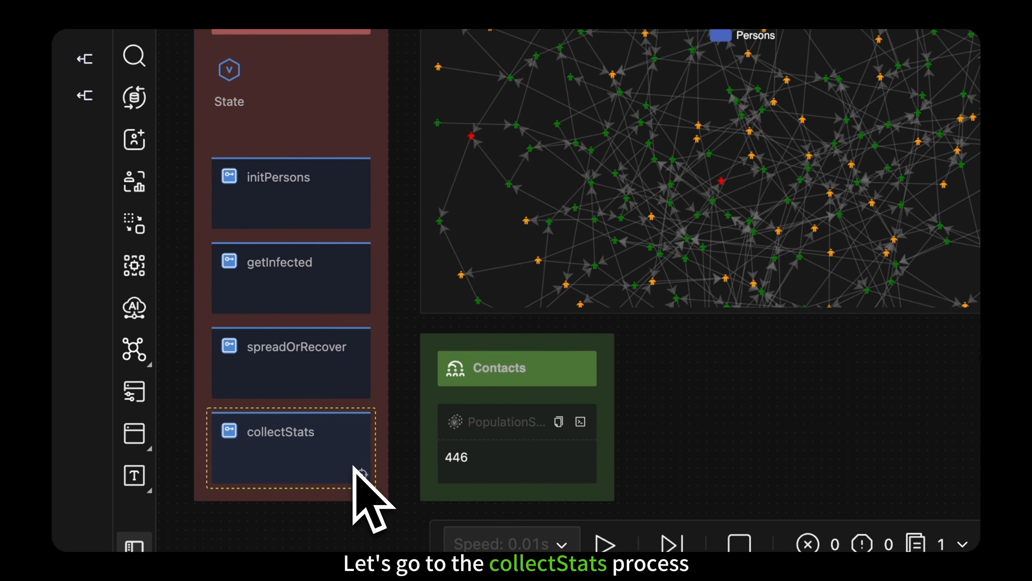
Step: Open the collectStats process inside Persons and move it into the empty space below the State variable
left_click(360, 473)
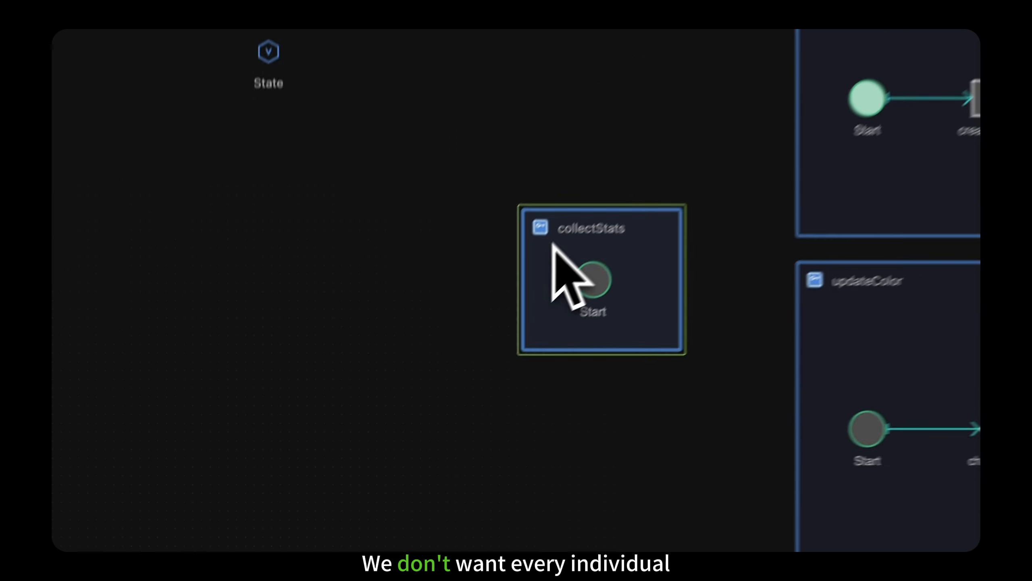
left_click_drag(498, 289, 279, 274)
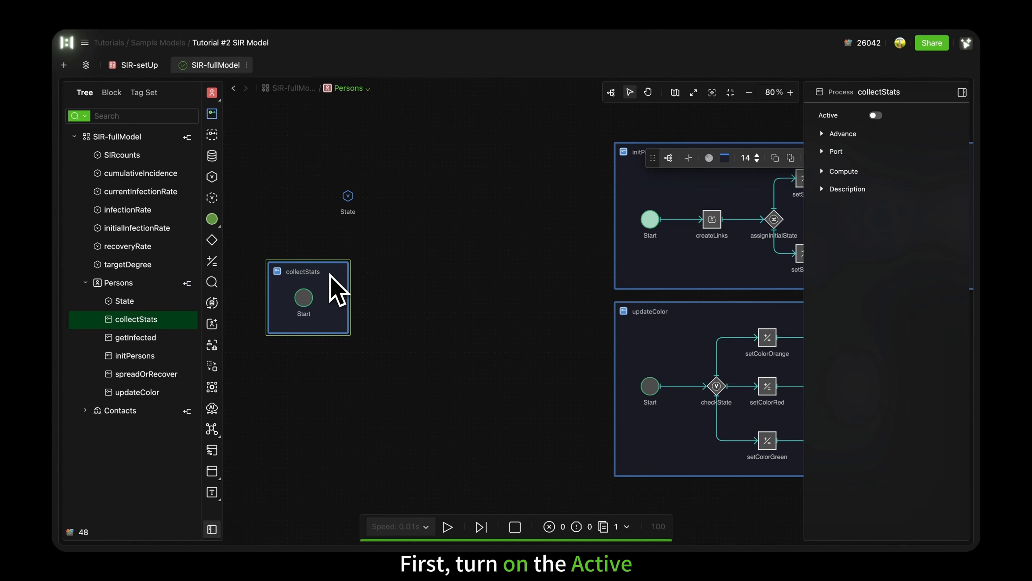
Step: Make the collectStats process active and set its Belong To option to Collective
left_click(879, 116)
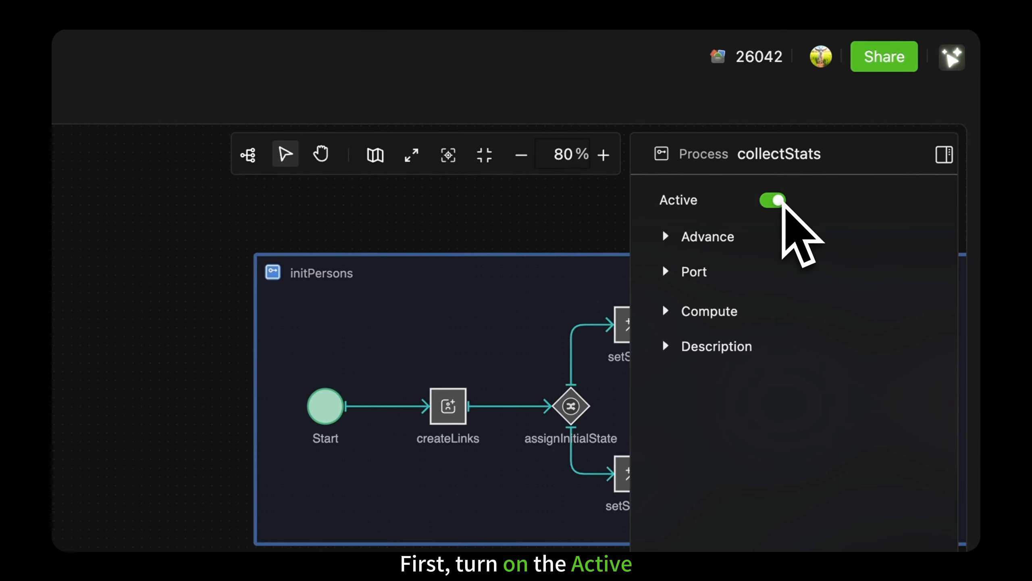
left_click(666, 238)
left_click(766, 346)
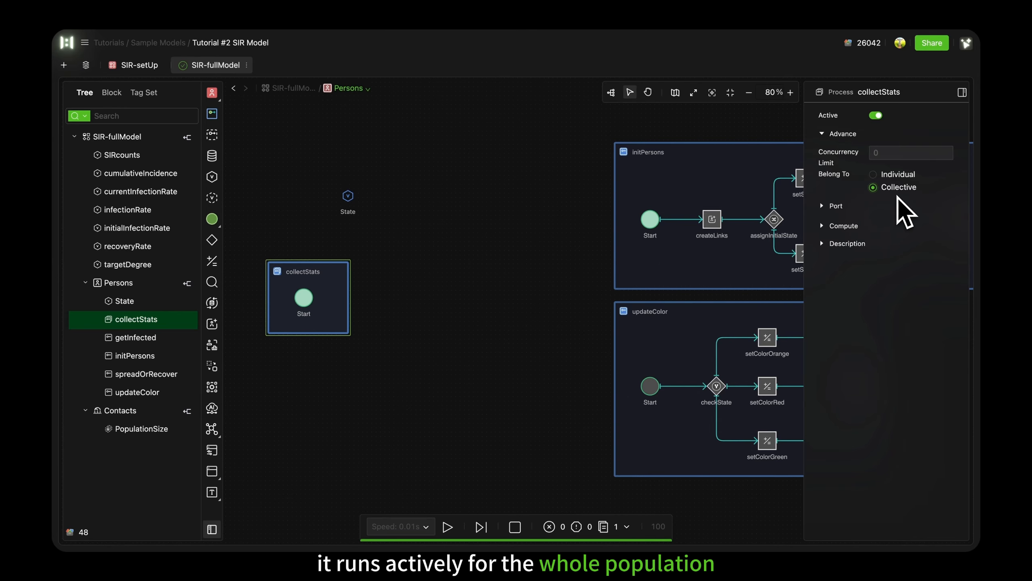
Step: Extend the collectStats process from Start with a Statistics component named gatherStats, followed by an End event
left_click(305, 298)
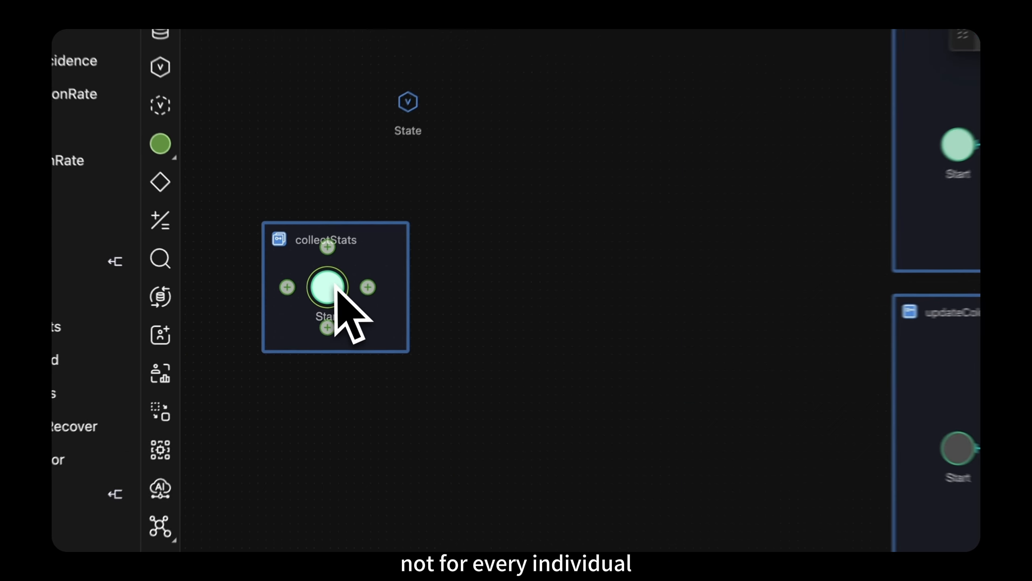
left_click(370, 286)
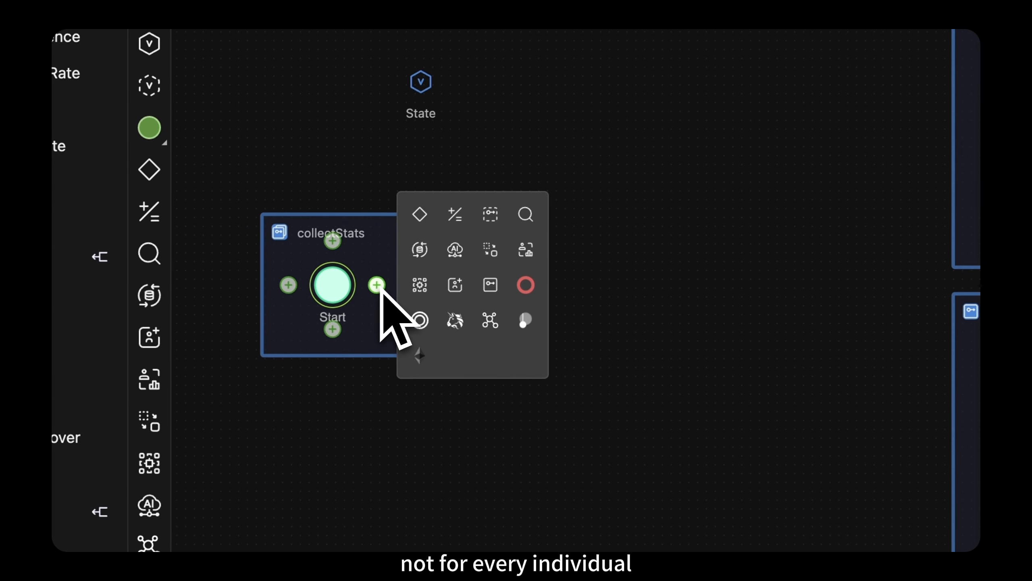
left_click(518, 254)
double_click(520, 318)
type("gatherStats")
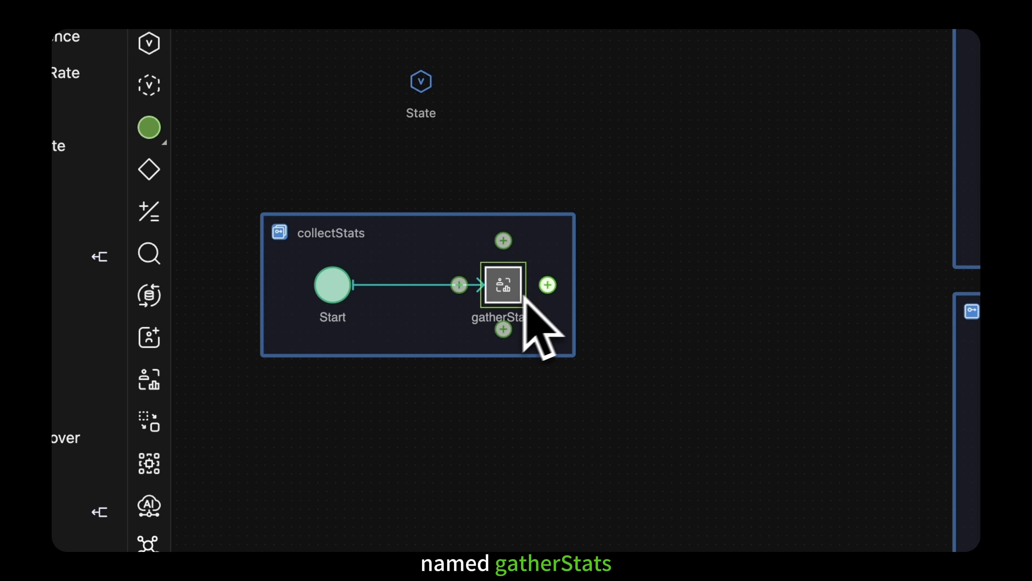
left_click(547, 284)
left_click(696, 284)
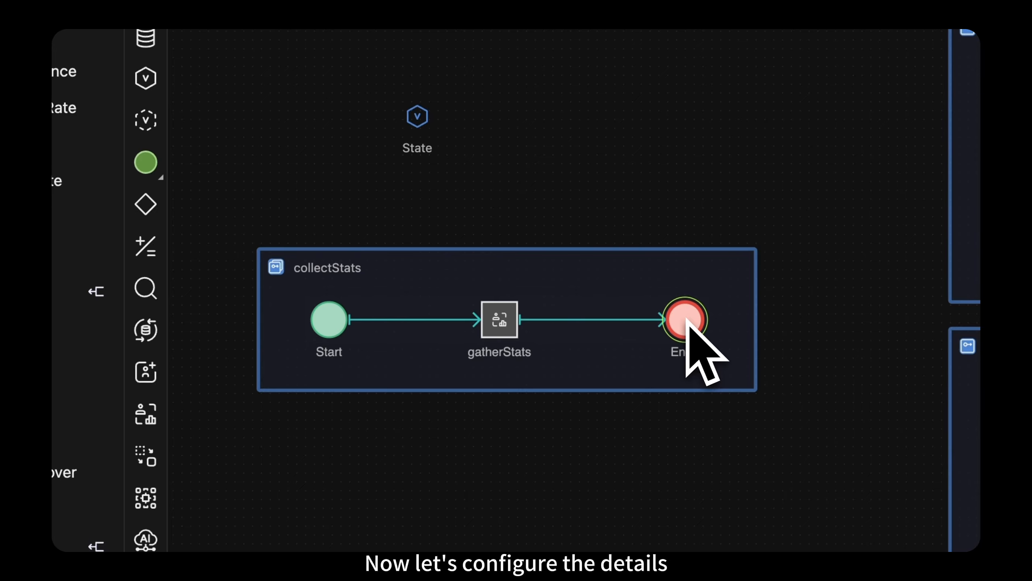
Step: Edit the settings of the Start event in the collectStats process
left_click(329, 321)
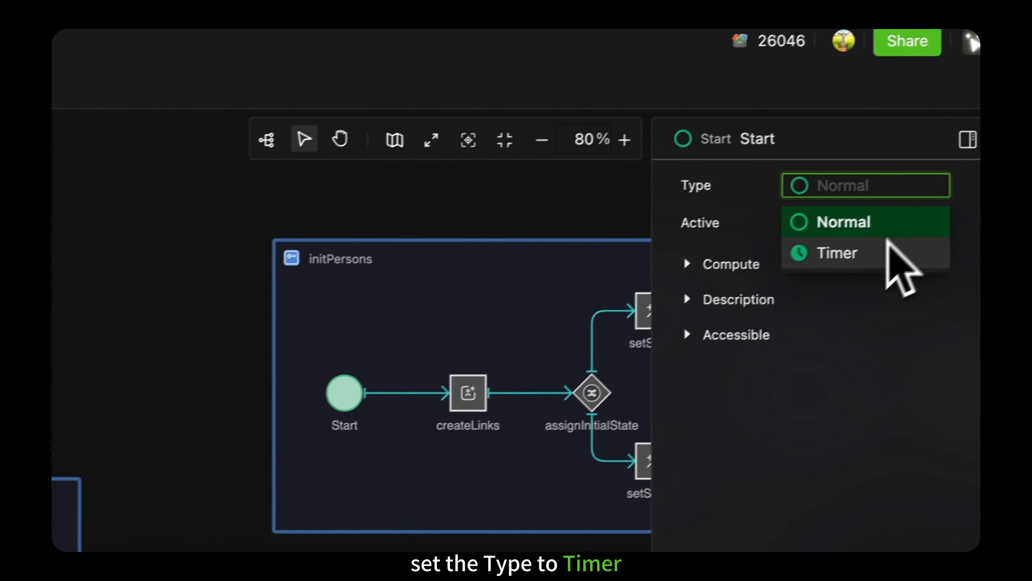
left_click(888, 249)
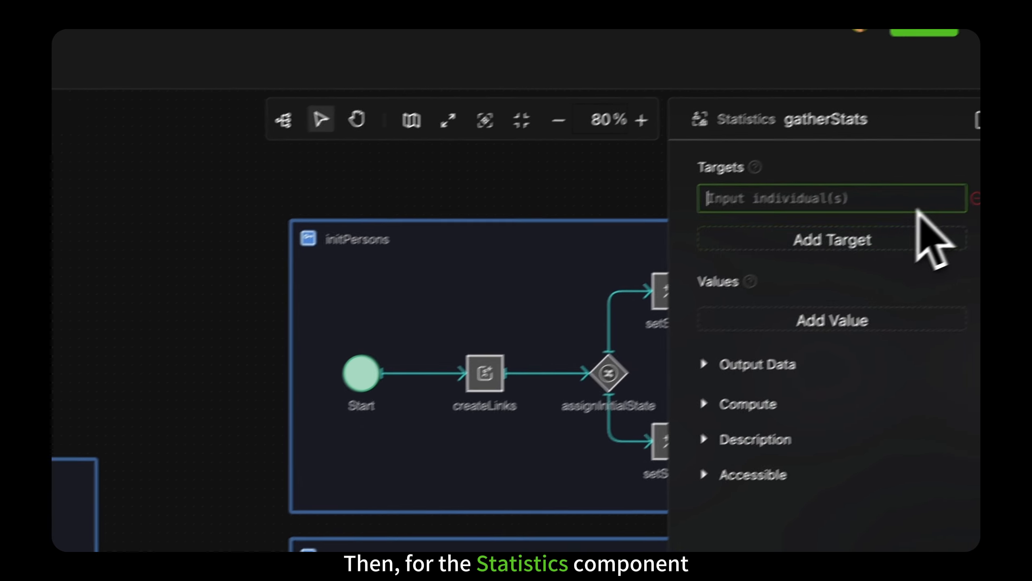
Step: Set the target of the gatherStats component to Persons.All and add three value entries
left_click(910, 208)
type("Persons.")
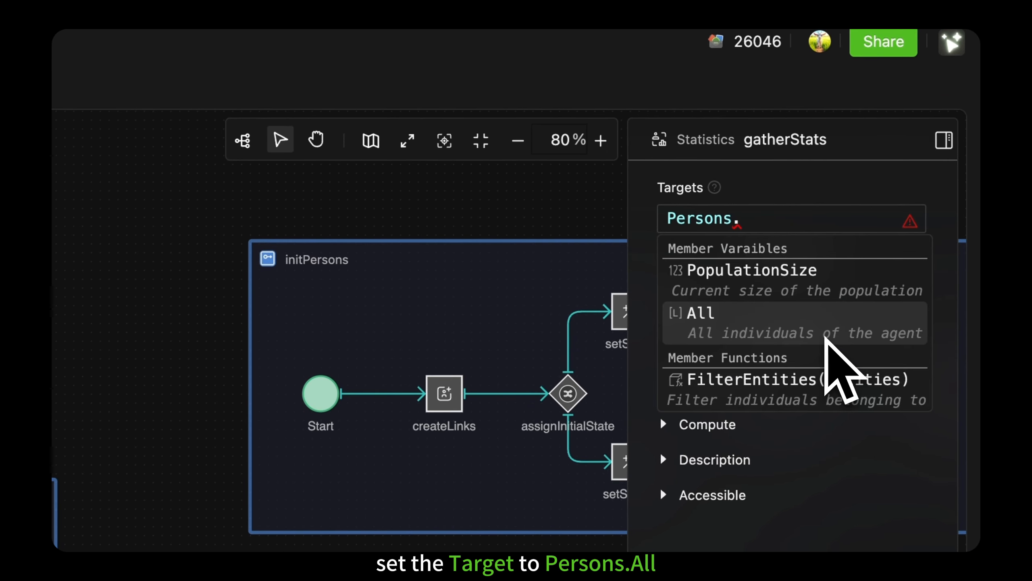
left_click(829, 325)
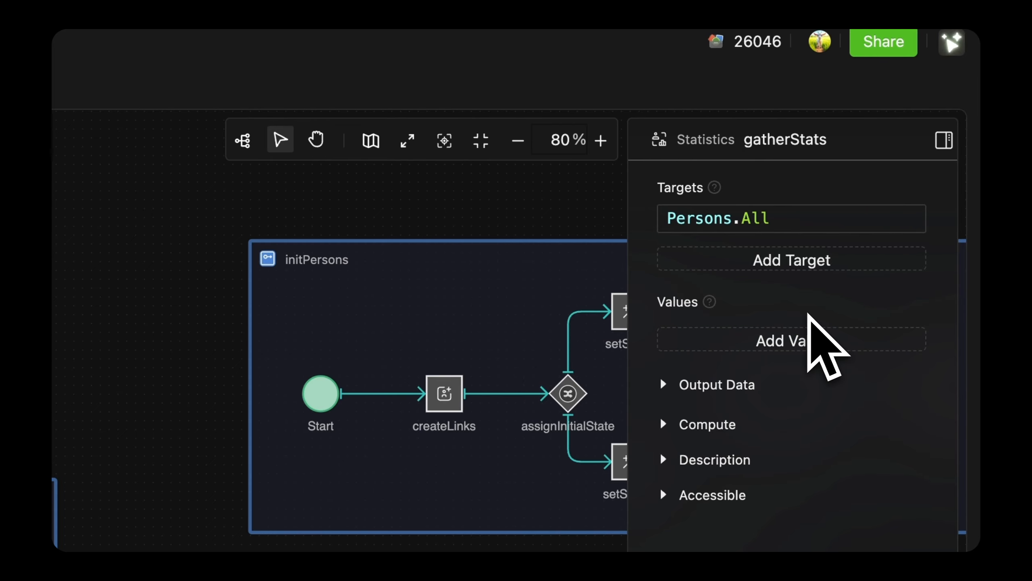
left_click(807, 336)
left_click(805, 410)
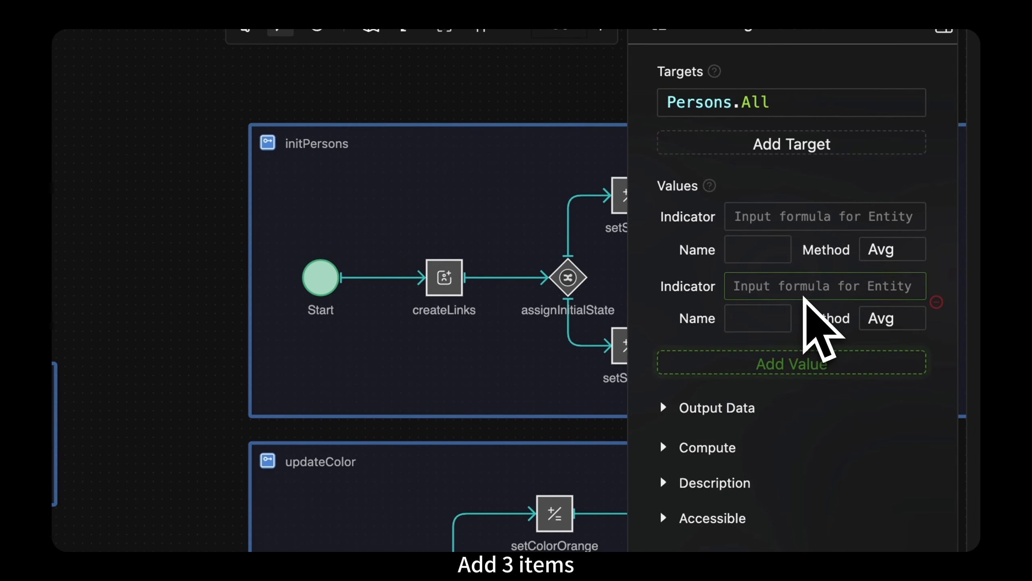
left_click(806, 360)
Step: Define the first gatherStats value with the indicator Entity.State == "S" and the name S
left_click(827, 227)
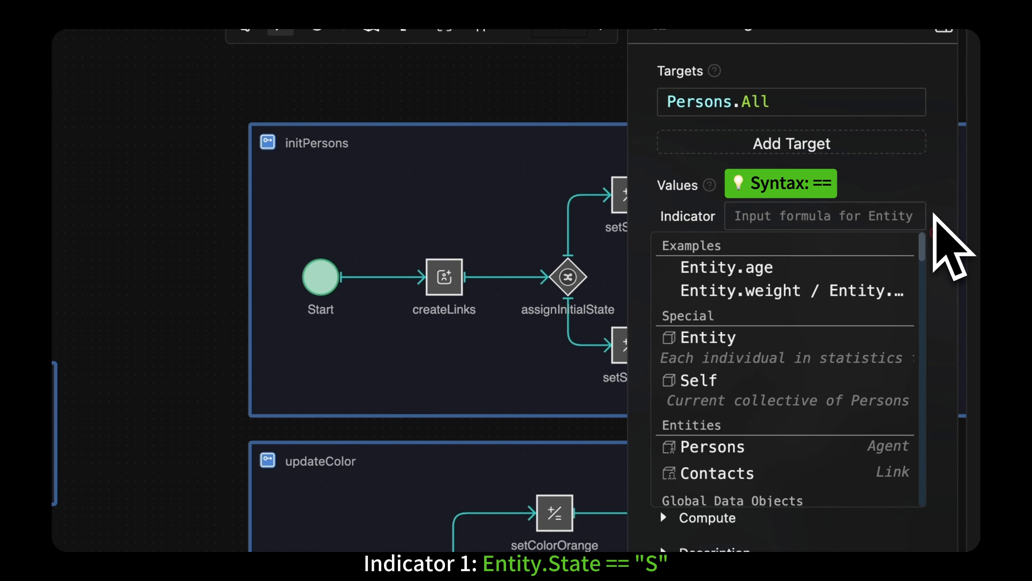
type("Entity.State == \"S\"")
left_click(787, 248)
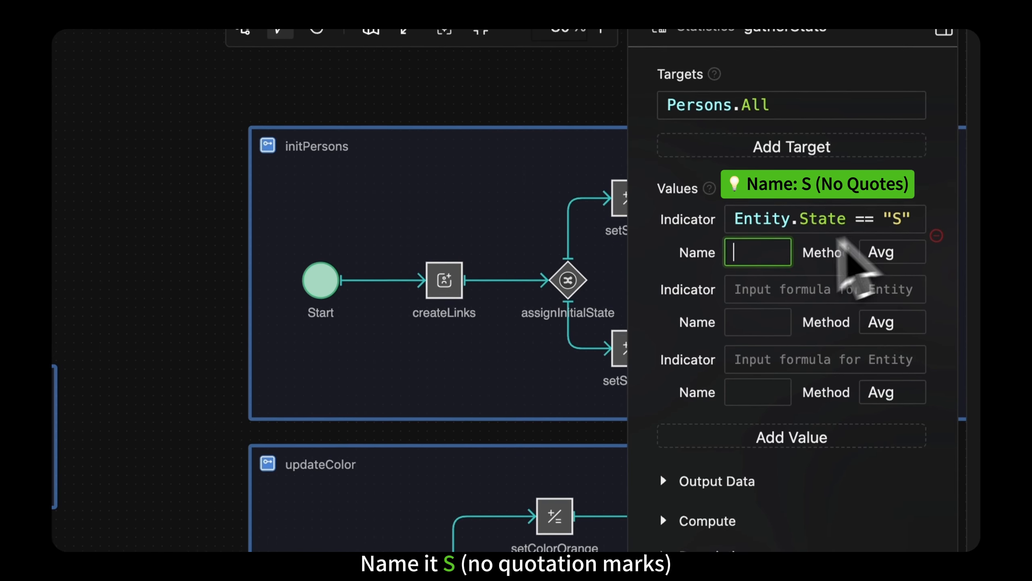
type("S")
Step: Define the second gatherStats value with the indicator Entity.State == "I" and the name I
left_click(797, 286)
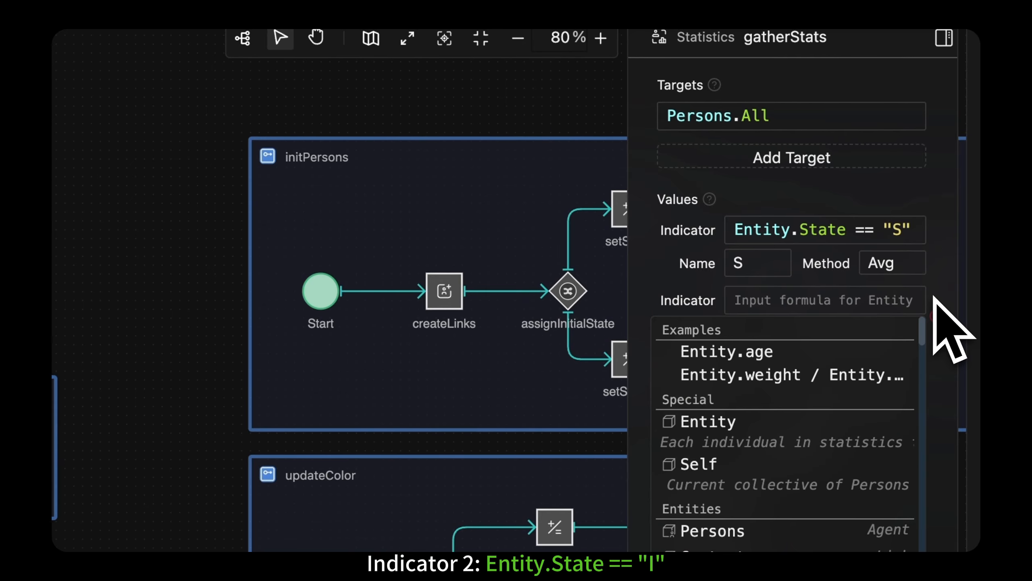
type("Entity.State == \"I\"")
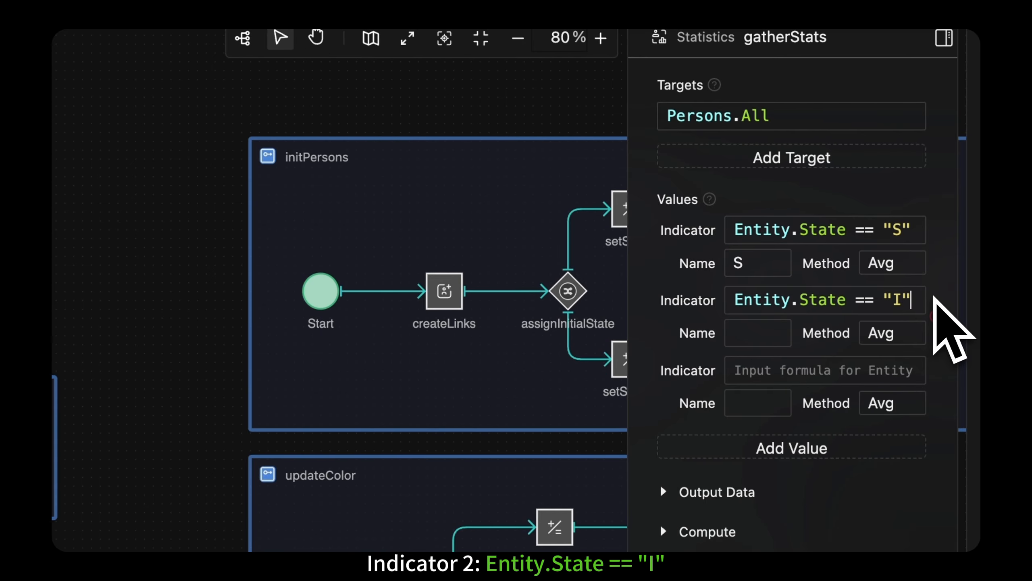
left_click(758, 333)
type("I")
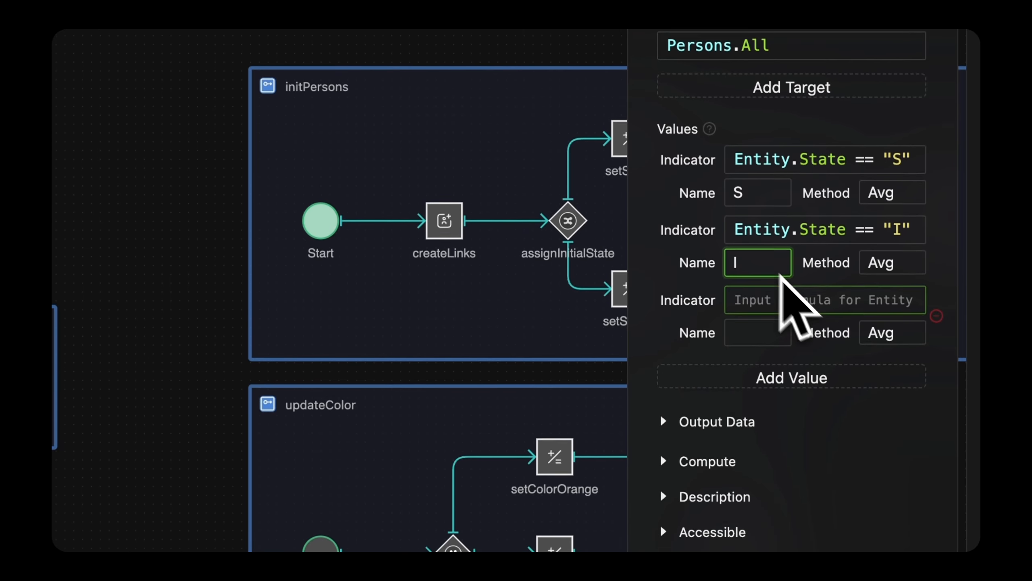
Step: Define the third gatherStats value with the indicator Entity.State == "R" and the name R
left_click(809, 301)
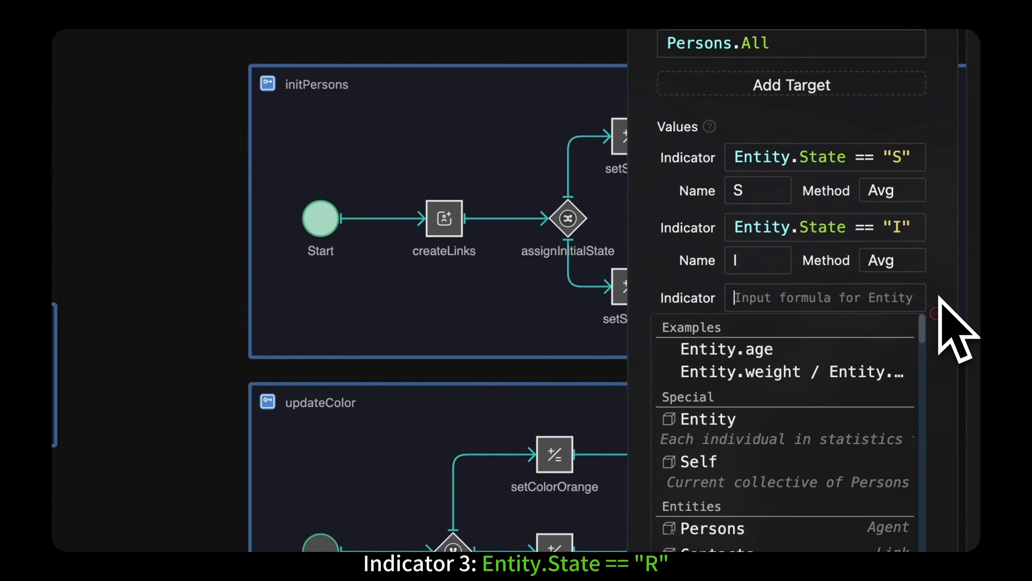
type("Entity.State == \"R\"")
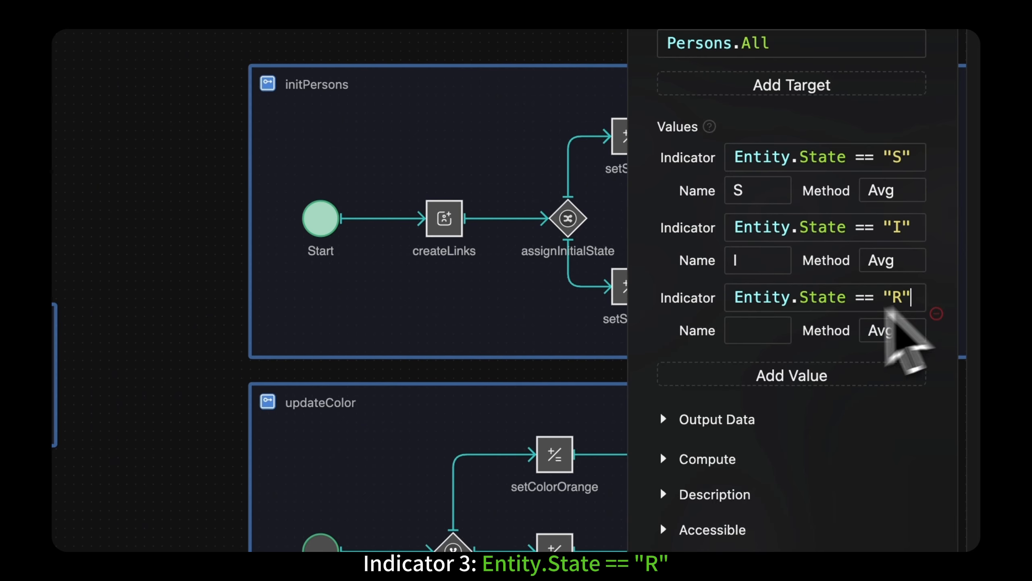
left_click(777, 330)
type("R")
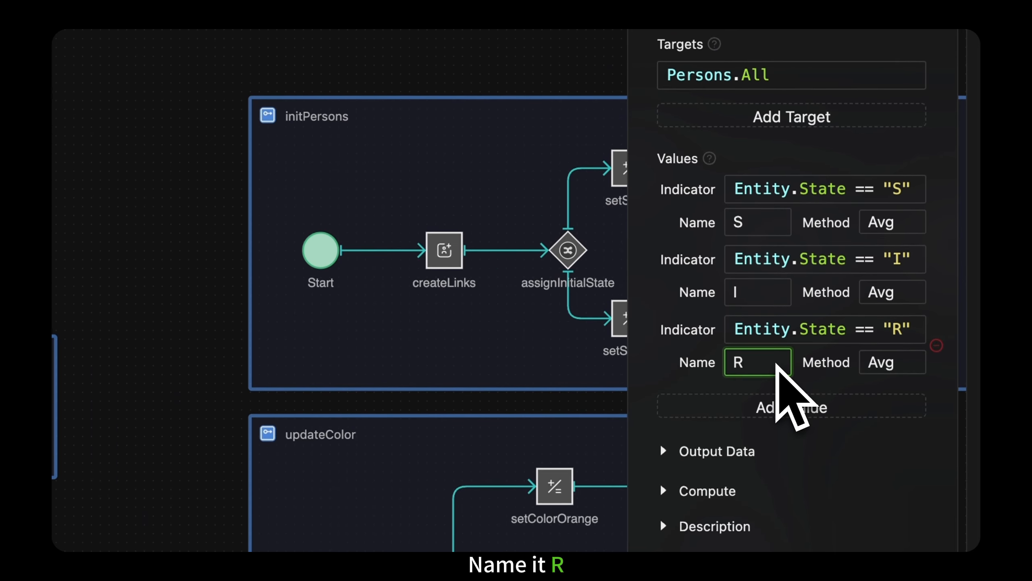
Step: Set the method of the S, I and R values in gatherStats to Sum
left_click(892, 222)
left_click(888, 330)
left_click(892, 199)
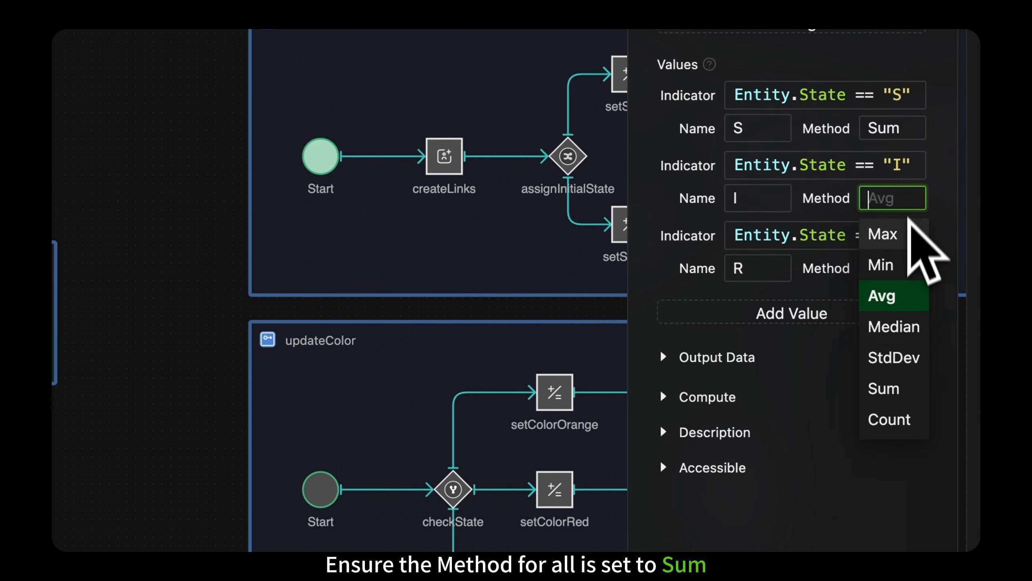
left_click(886, 389)
left_click(892, 270)
left_click(886, 456)
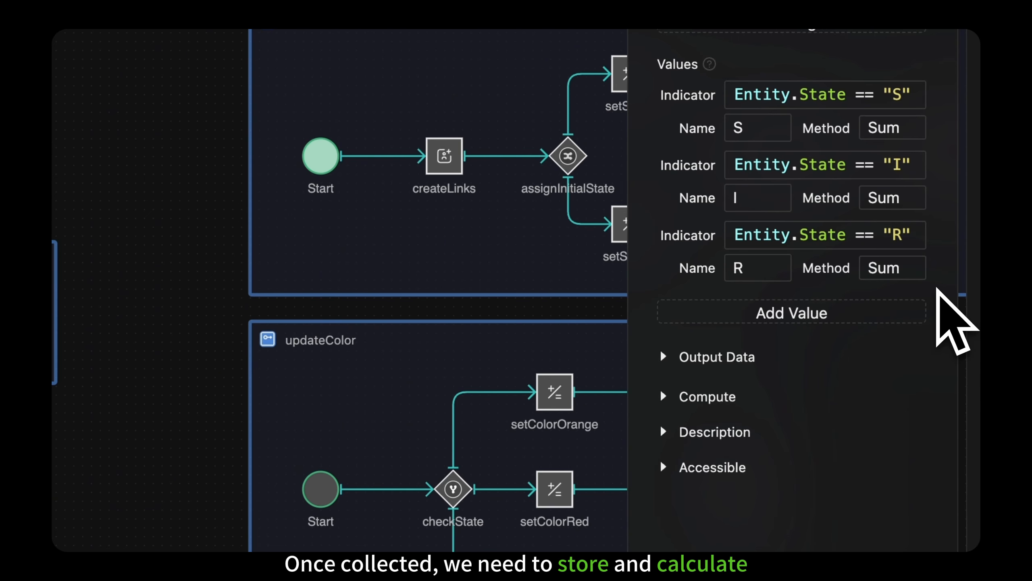
Step: Show the gatherStats output data structure and add three empty formulas under Compute After Action
left_click(701, 396)
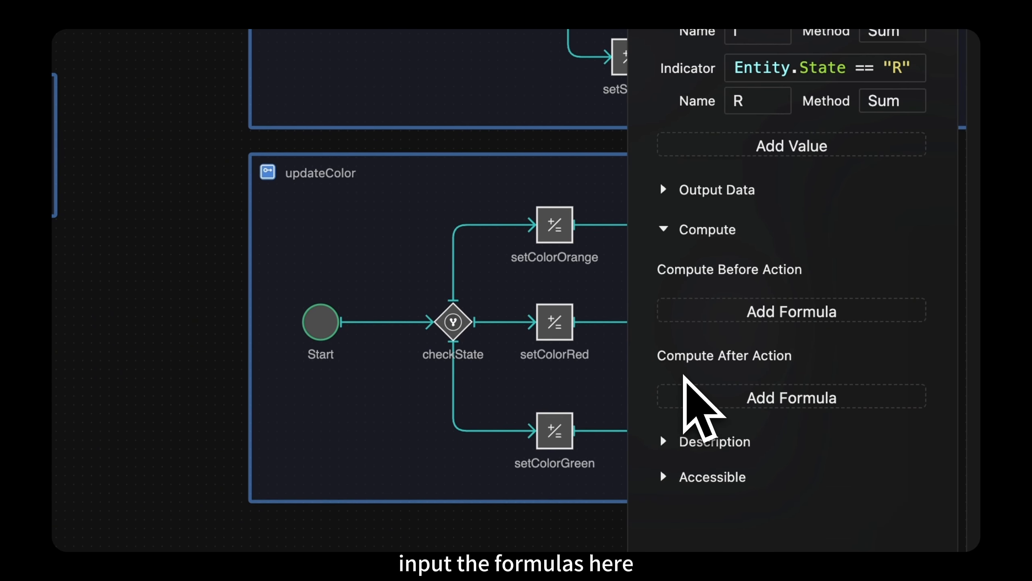
left_click(669, 191)
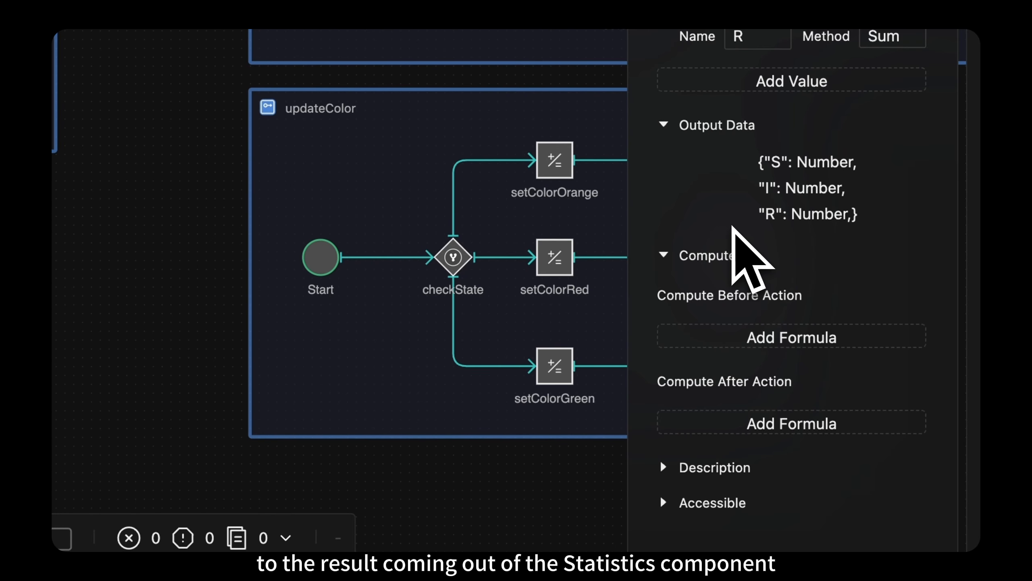
left_click(906, 423)
left_click(911, 423)
left_click(910, 408)
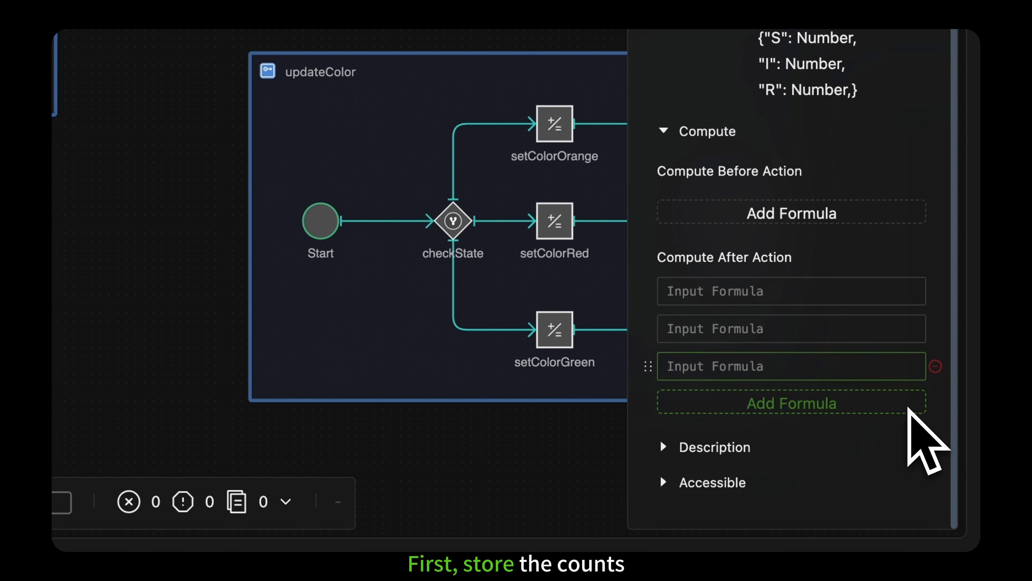
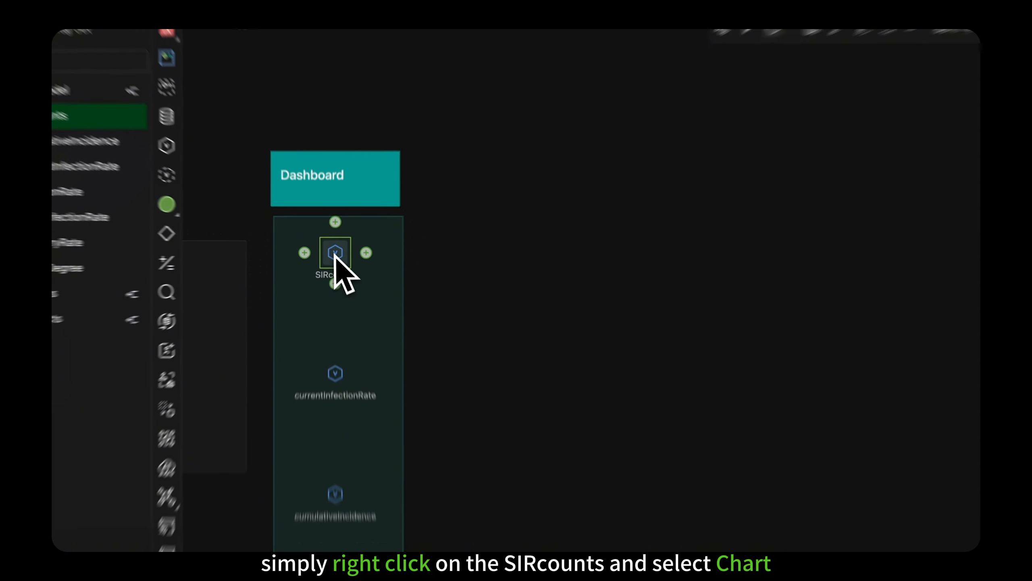
Step: Create a chart of the SIRcounts variable and place it beside the Dashboard area
right_click(334, 255)
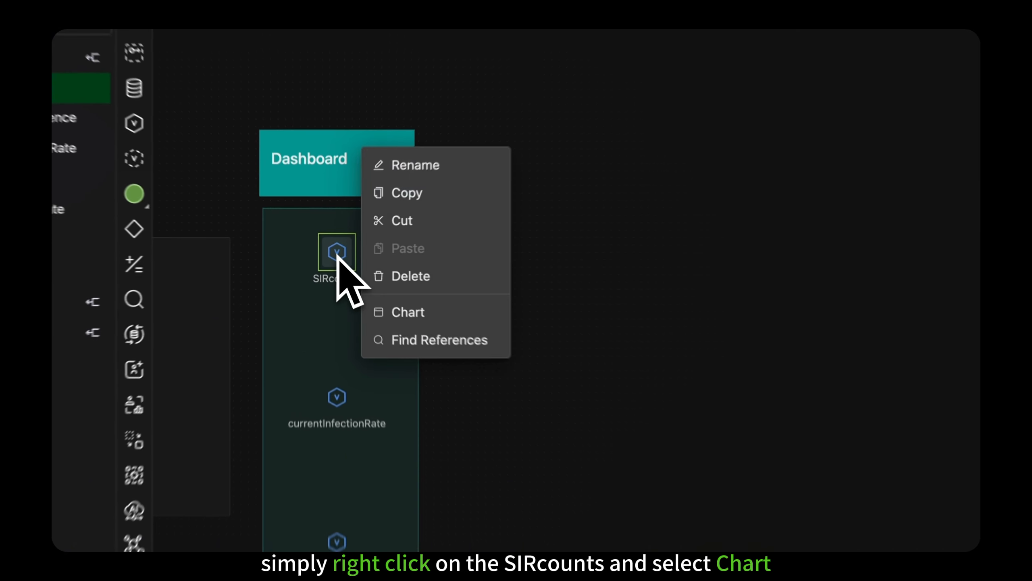
left_click(361, 299)
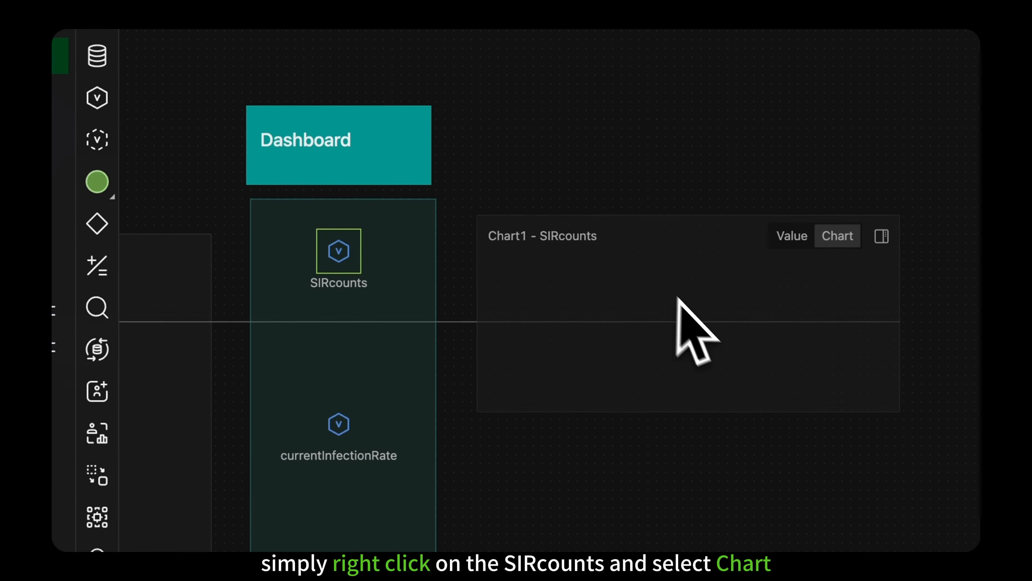
left_click(693, 342)
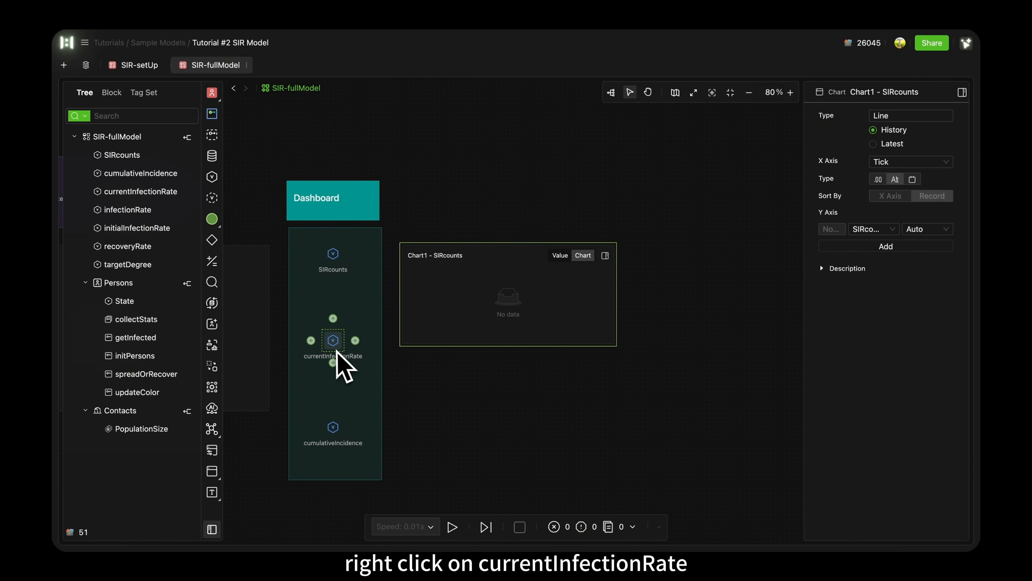
Step: Place a chart of currentInfectionRate below the SIRcounts chart and add cumulativeIncidence as its second Y axis entry
right_click(334, 349)
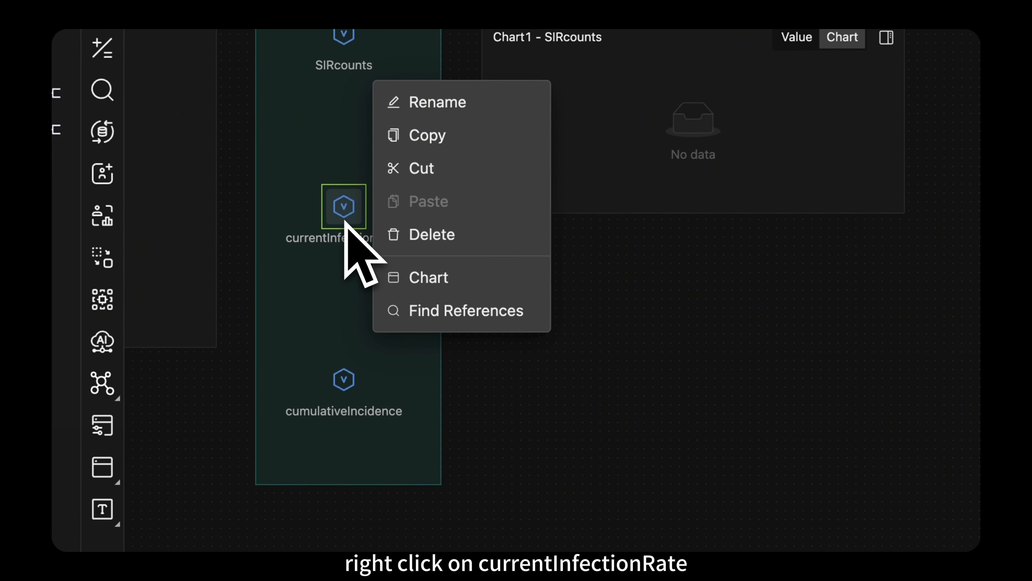
left_click(417, 279)
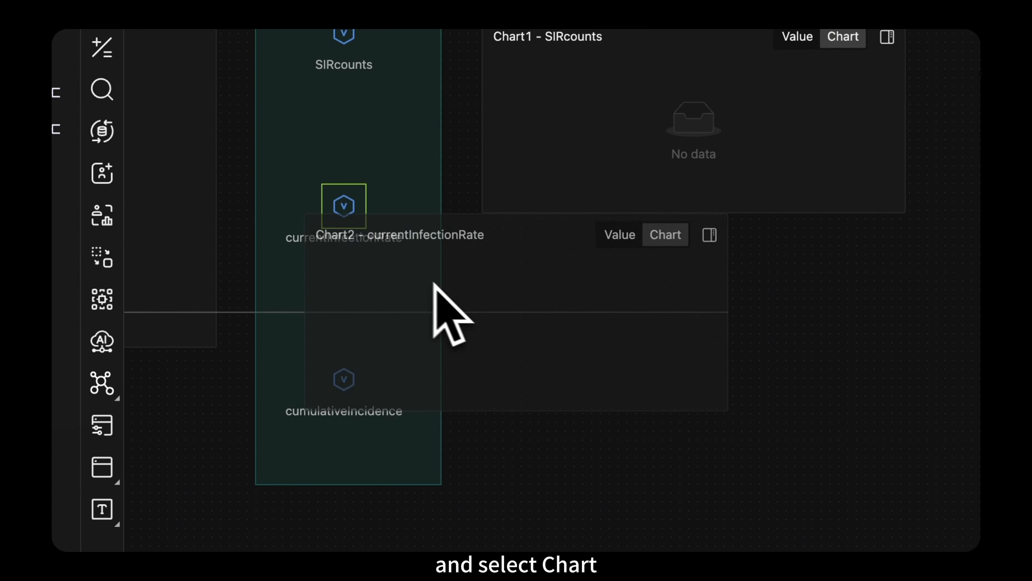
left_click(689, 337)
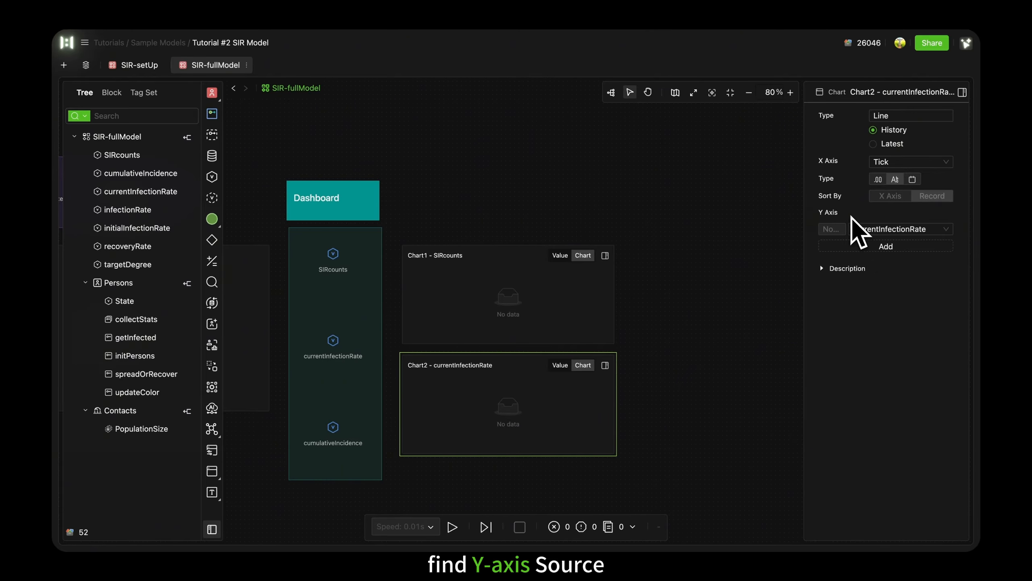
left_click(876, 246)
left_click(943, 246)
scroll(904, 305, "down", 3)
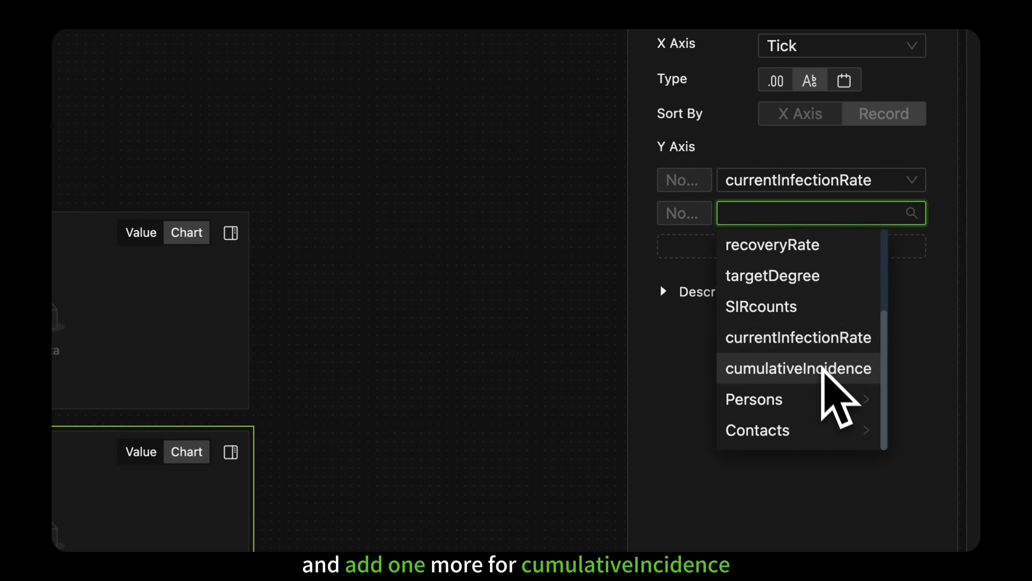
left_click(824, 373)
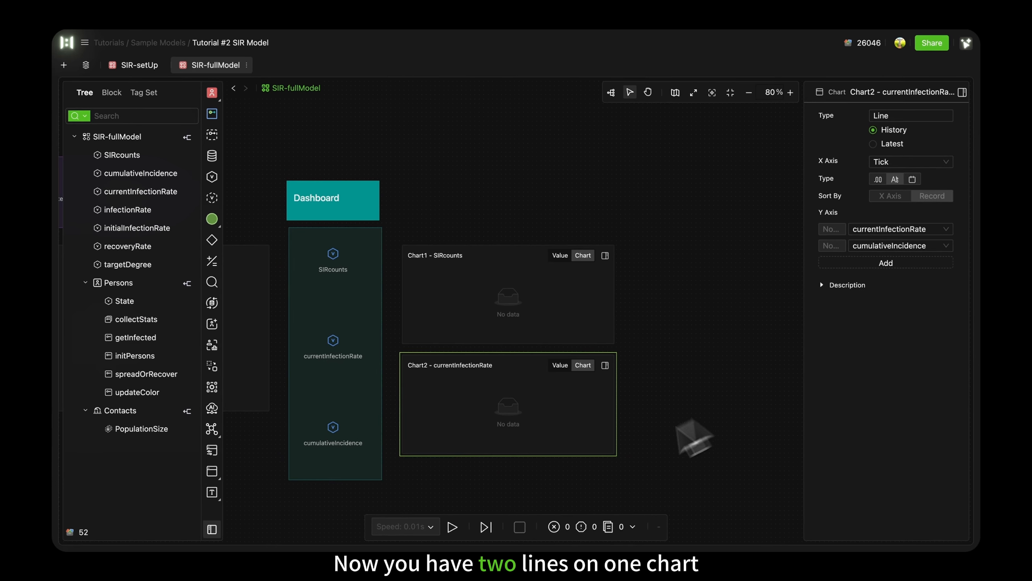
Step: Run the simulation and set the directivity of the Contacts link to One Way
left_click(447, 525)
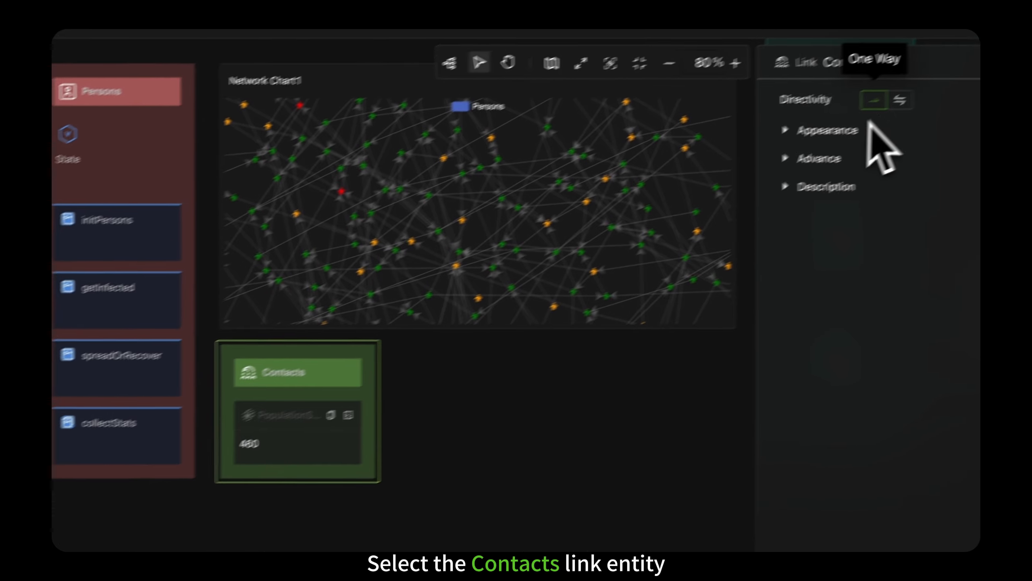
left_click(841, 130)
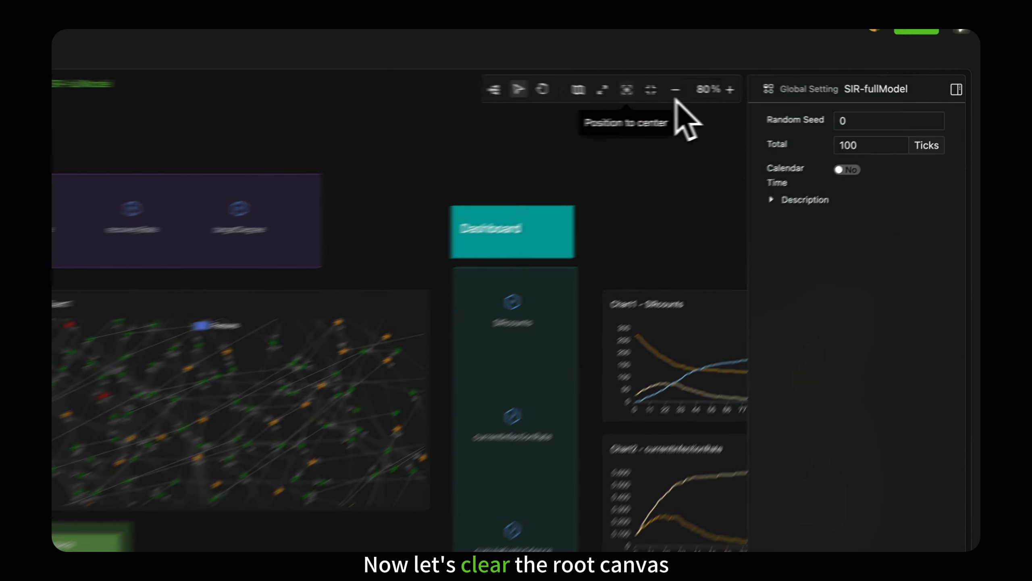
Step: Center the view of the root canvas and collapse both sidebars
left_click(552, 87)
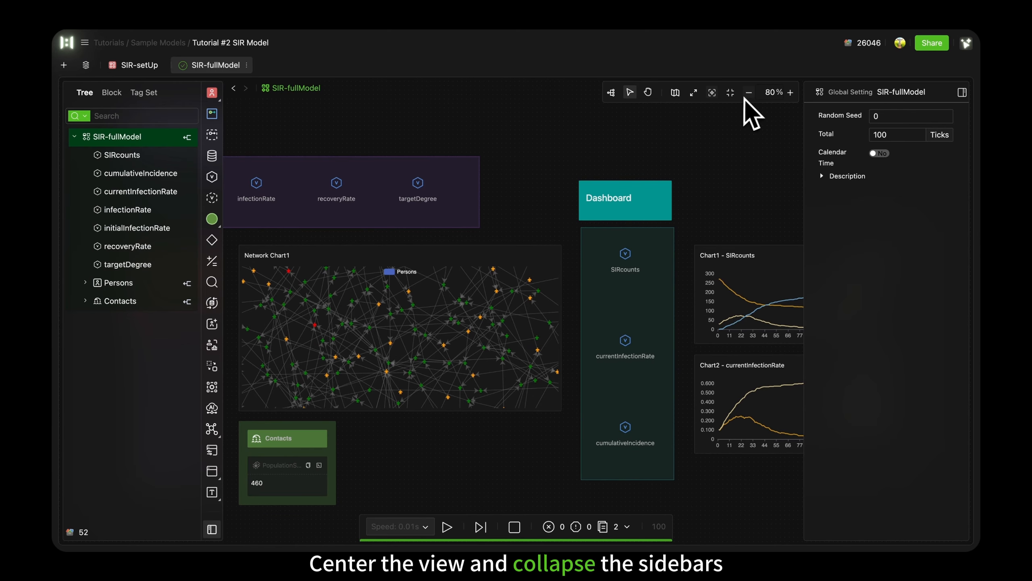
left_click(212, 528)
left_click(962, 92)
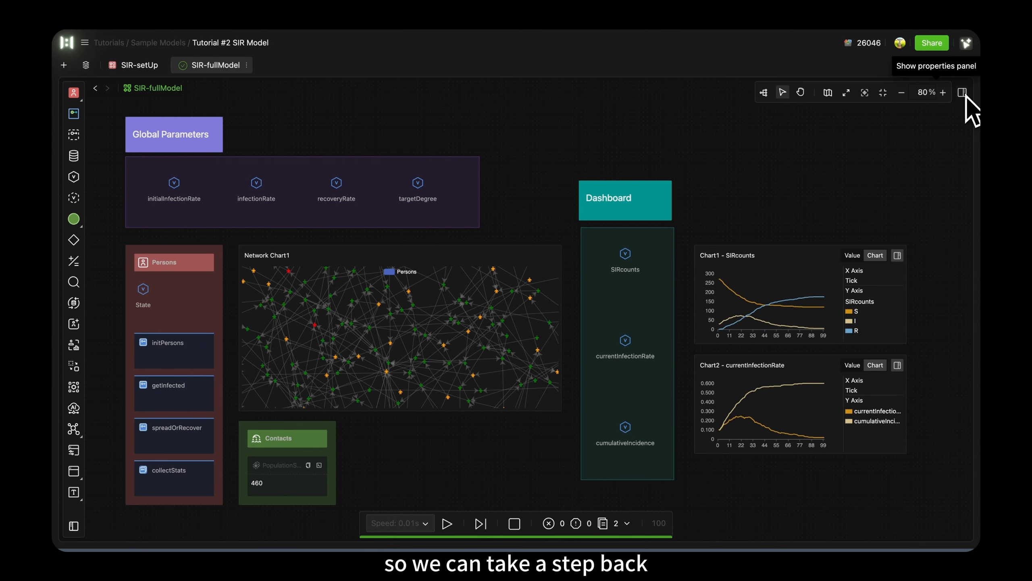
Step: Widen the Dashboard background rectangle so that it encloses both charts
left_click(671, 325)
left_click_drag(671, 325, 940, 368)
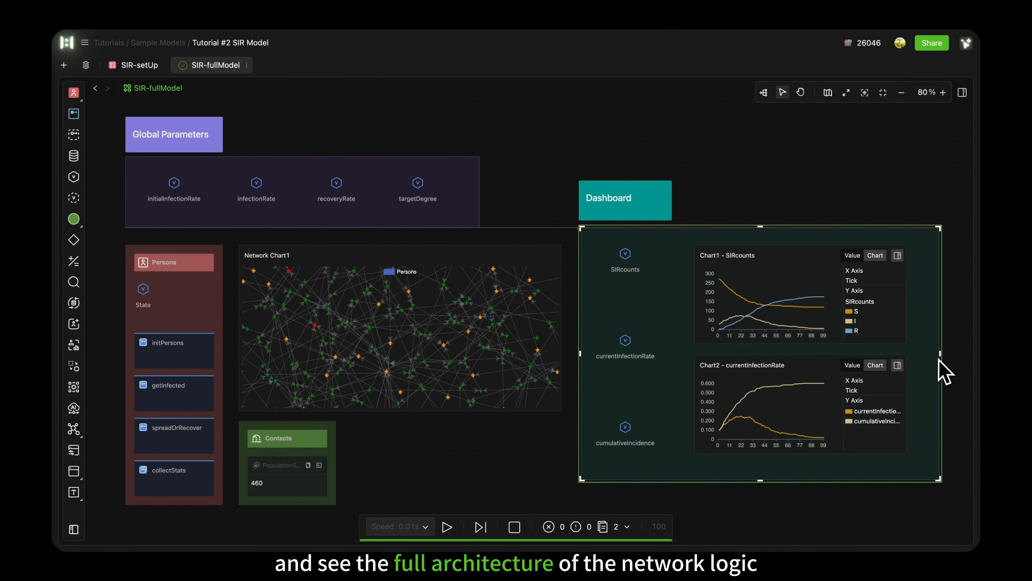
left_click(951, 372)
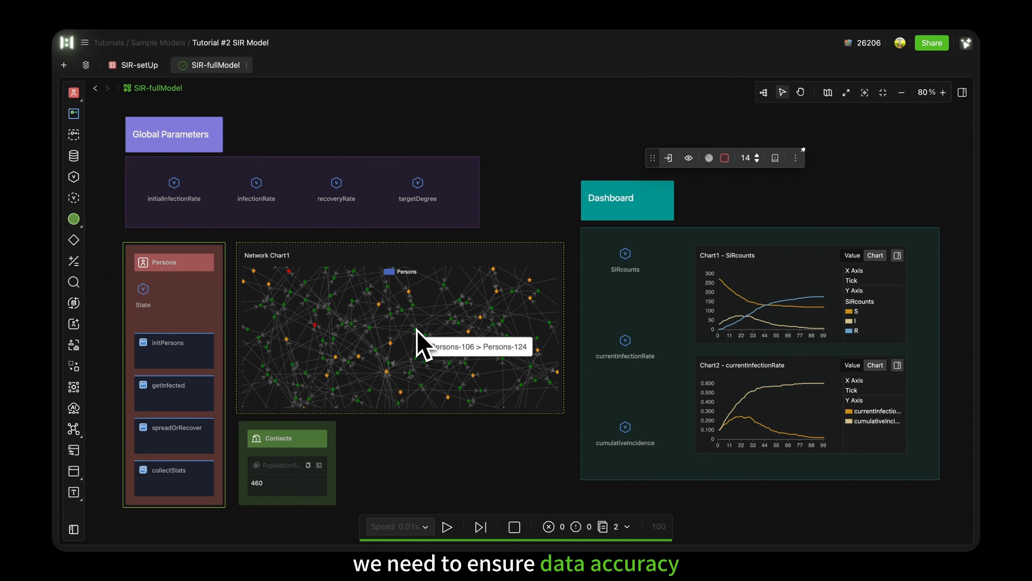
left_click(422, 195)
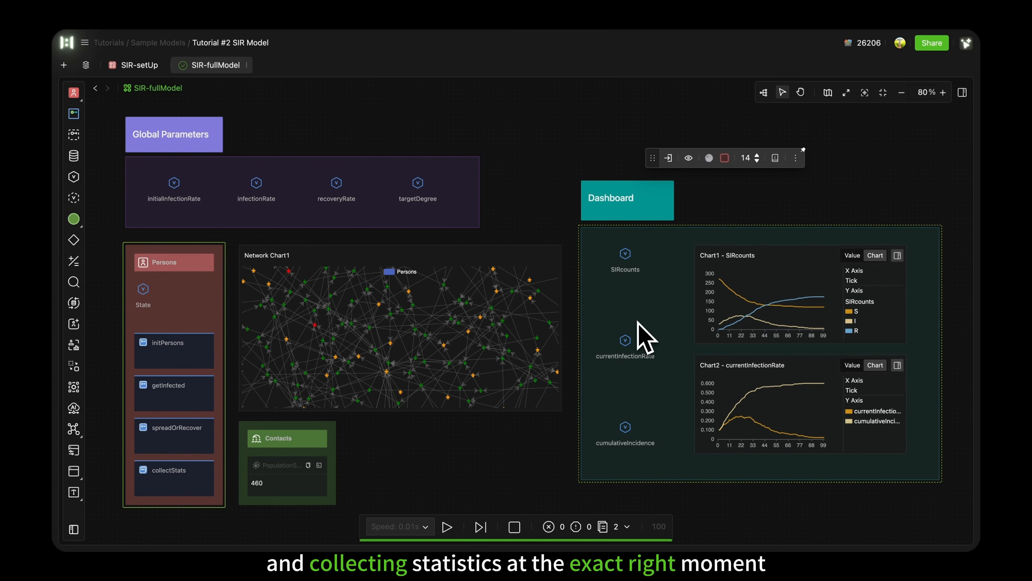
Step: Duplicate the SIR-fullModel model and rename the copy as SIR-Explore
left_click(246, 65)
left_click(263, 98)
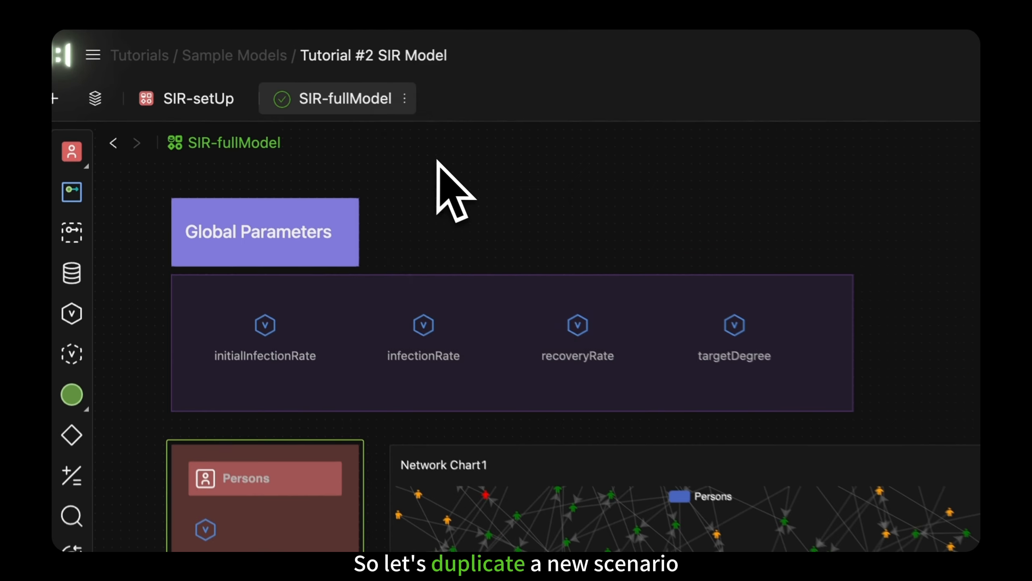
left_click(607, 102)
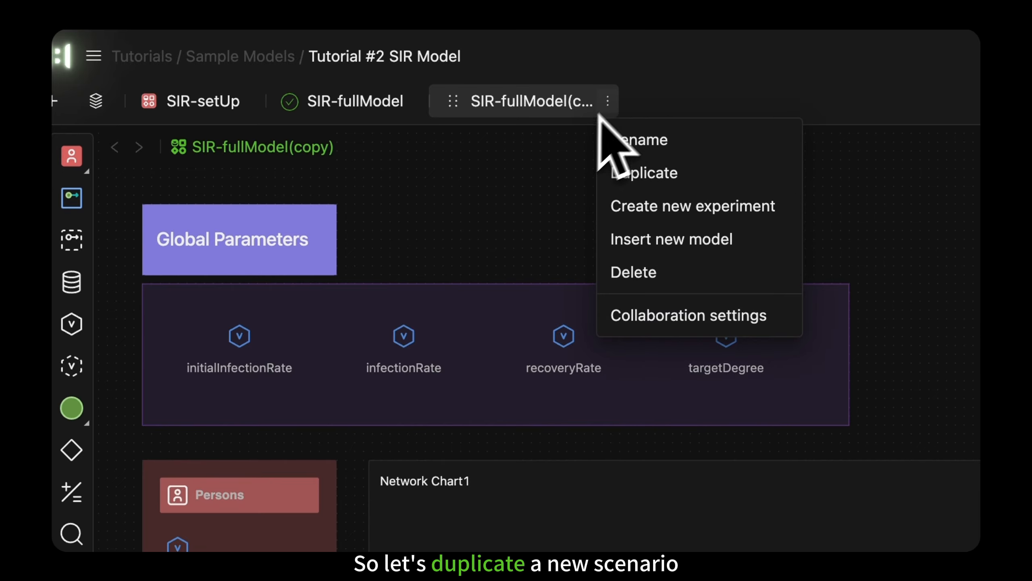
left_click(616, 127)
type("SIR-Explore")
key("Return")
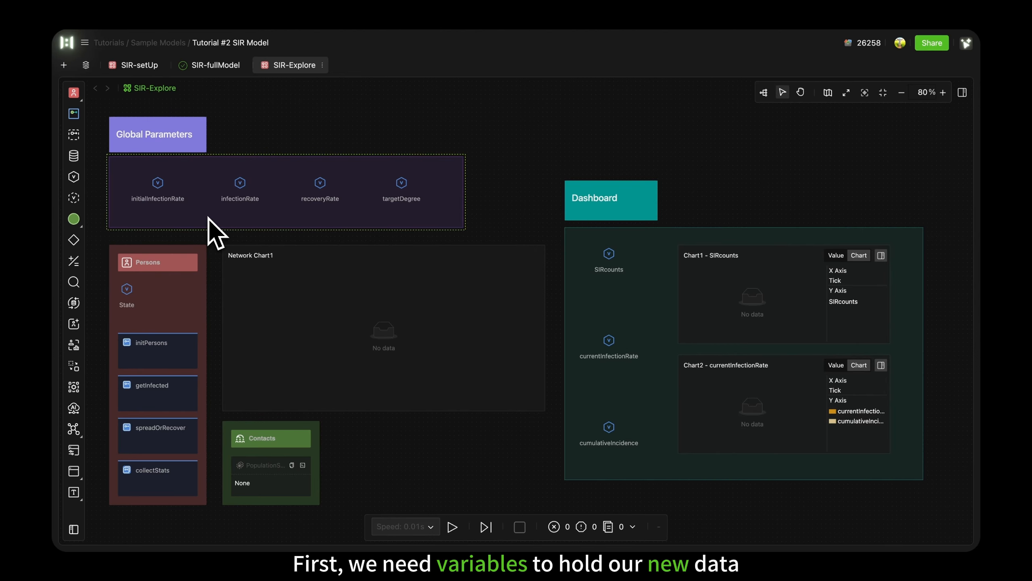
Step: Add a global variable named N beside the Global Parameters area with an initial value of 300
scroll(208, 218, "left", 4)
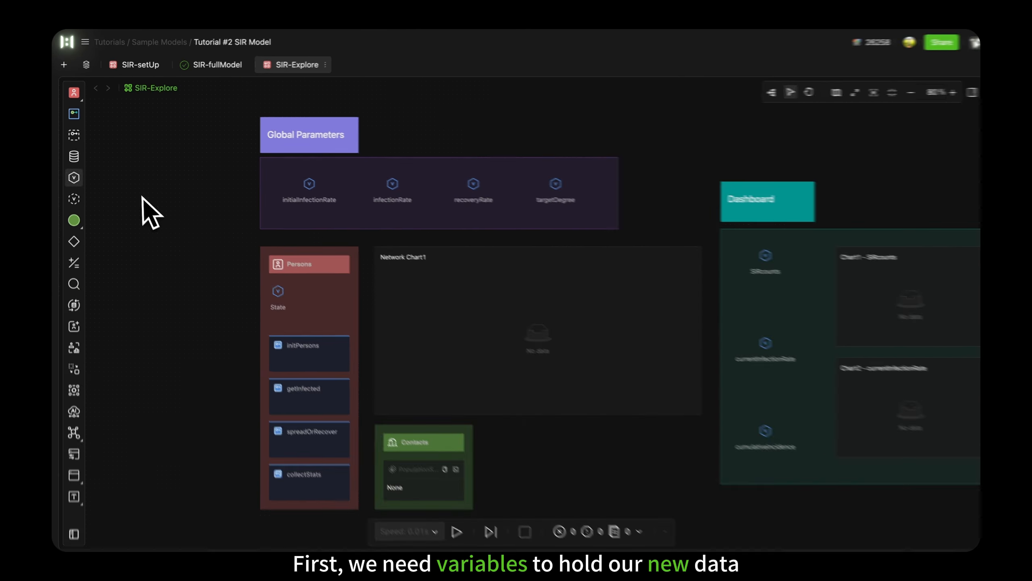
left_click_drag(73, 177, 197, 185)
double_click(342, 298)
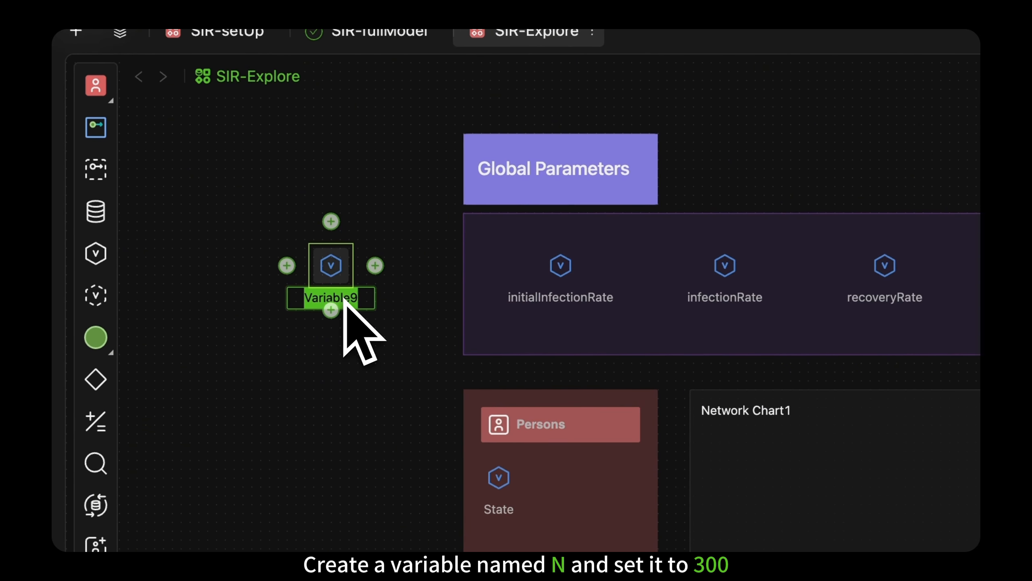
key("Return")
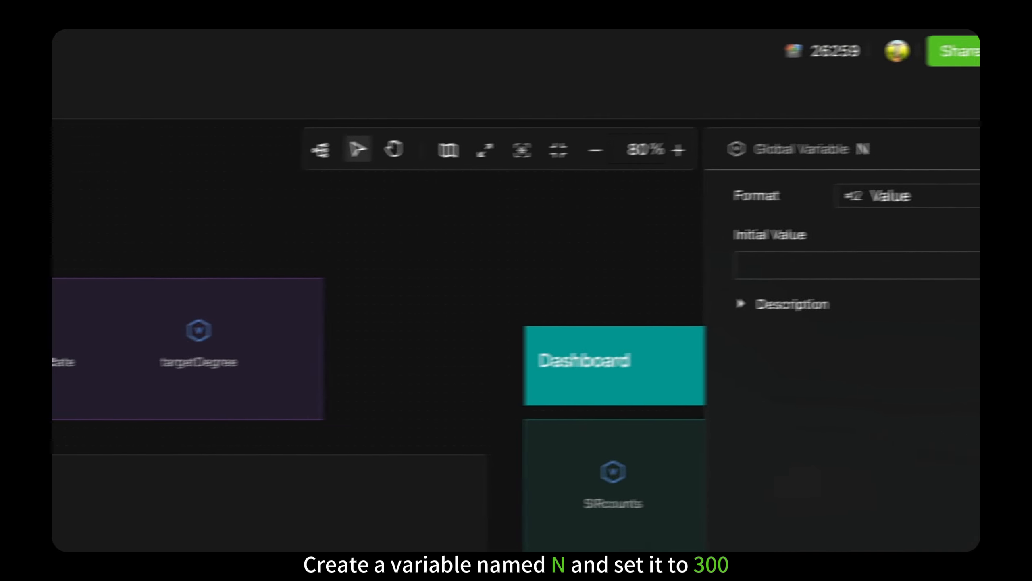
left_click(826, 275)
type("300")
key("Return")
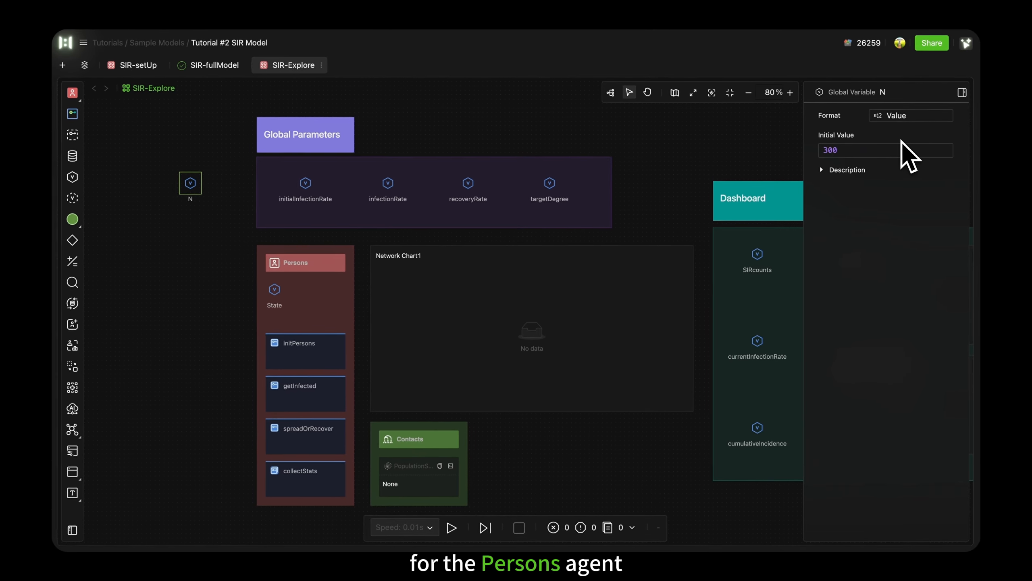
Step: Add a global variable named currentDegree below the Dashboard area and set its format to List
left_click(74, 178)
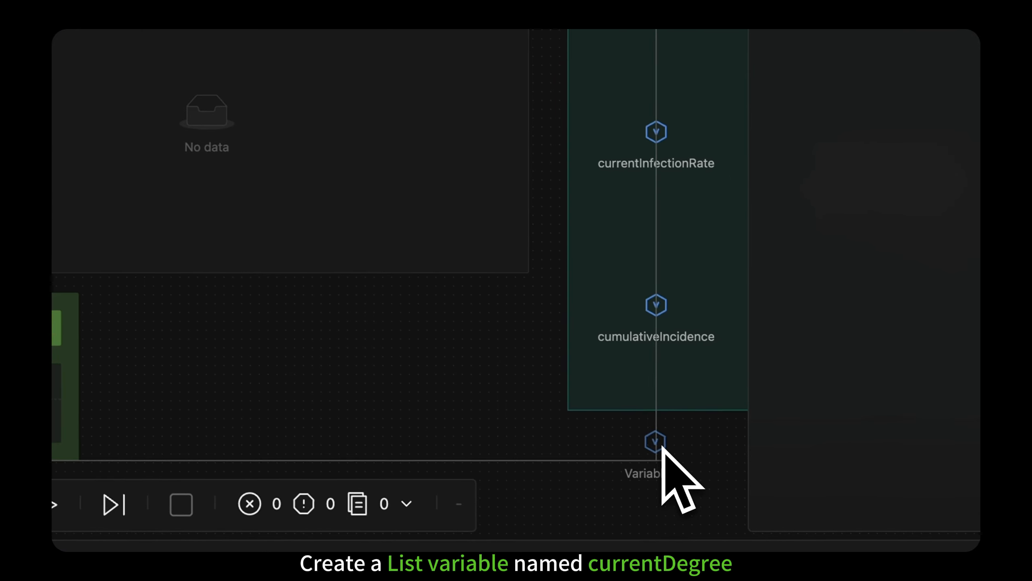
left_click(708, 468)
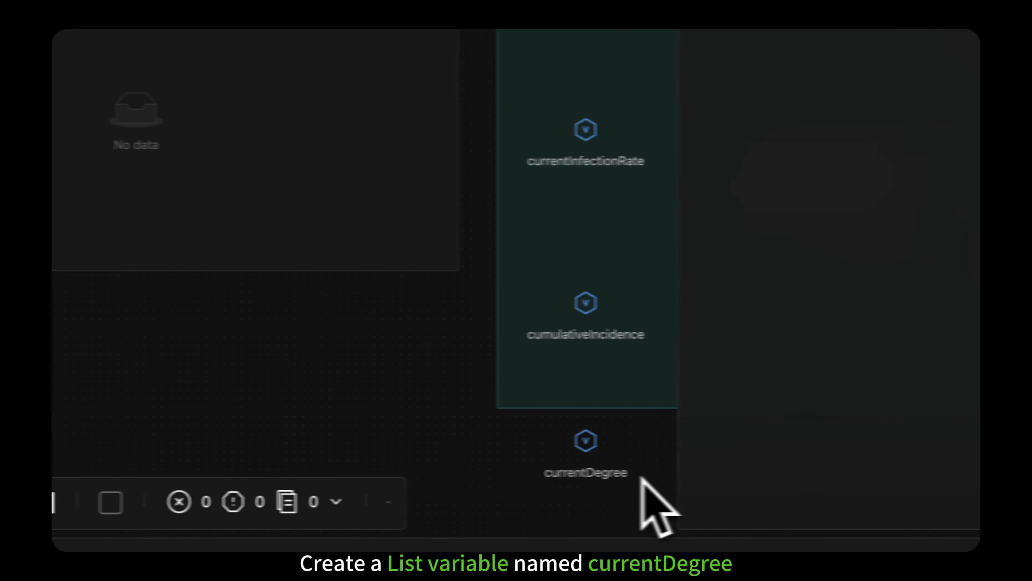
left_click(589, 439)
left_click(841, 87)
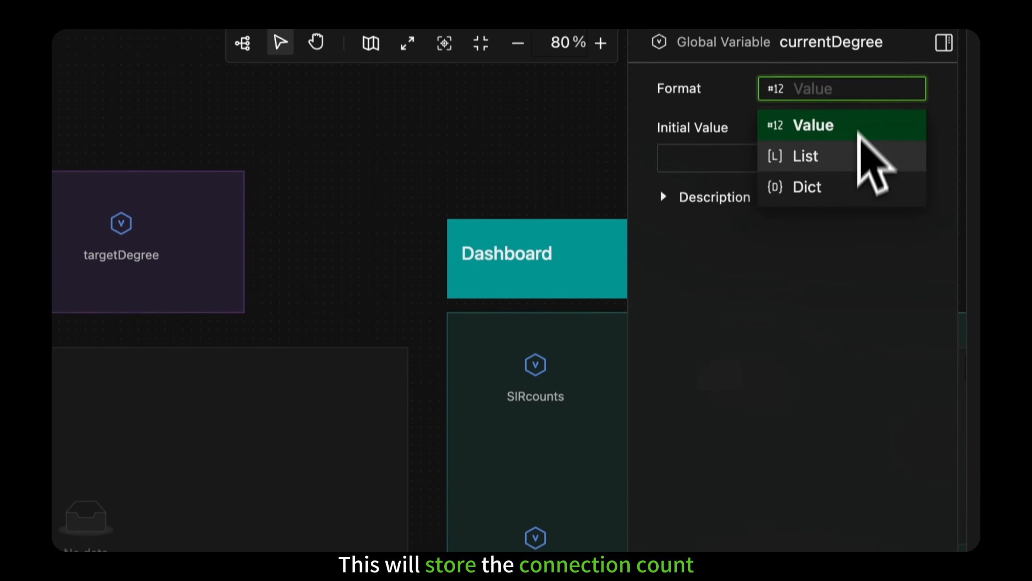
left_click(860, 152)
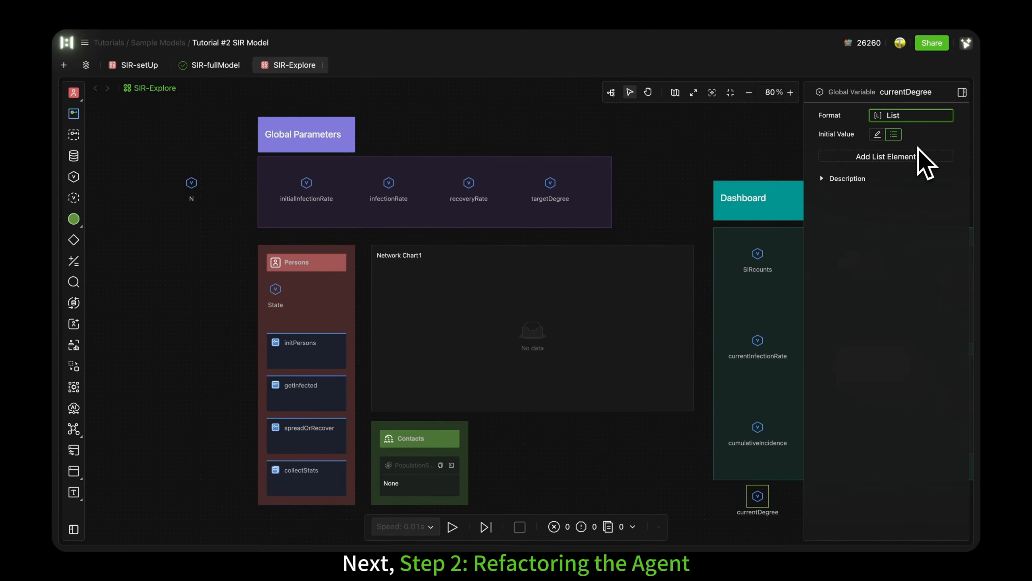
Step: Open the Persons agent and automatically arrange the layout of its processes
left_click(317, 260)
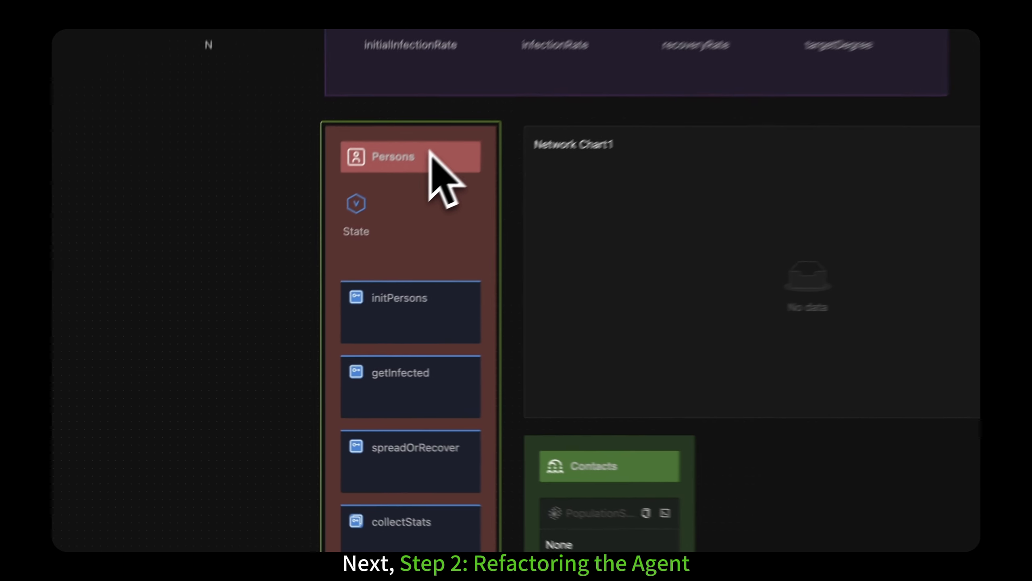
double_click(525, 547)
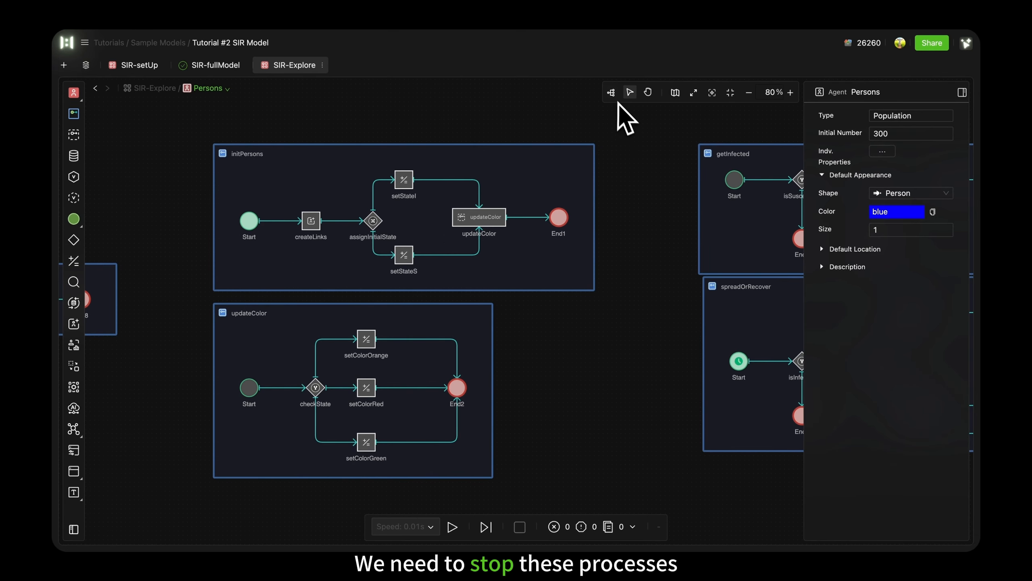
left_click(611, 94)
scroll(583, 108, "up", 3)
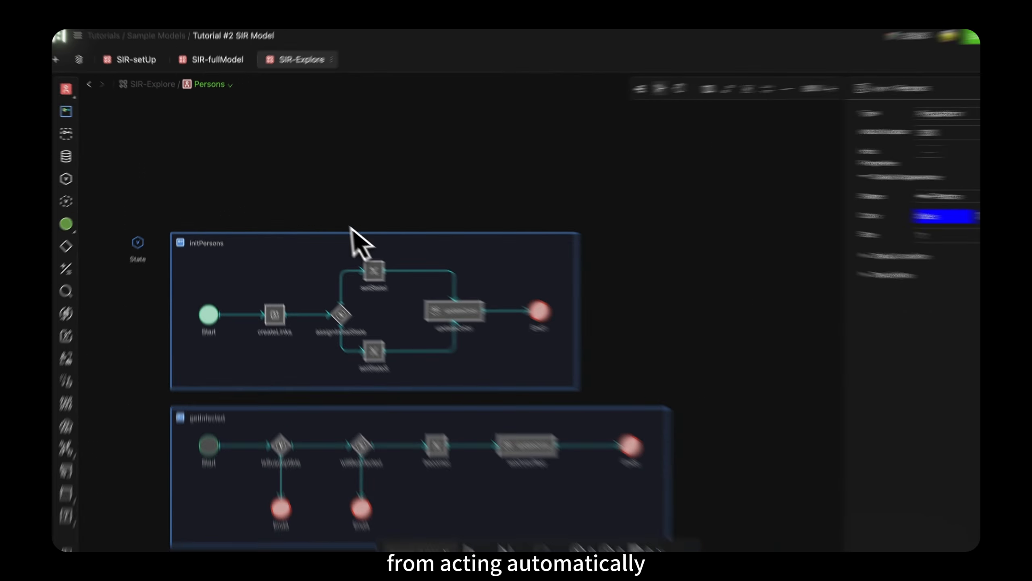
Step: Turn off the Active setting of the initPersons and spreadOrRecover processes
left_click(245, 233)
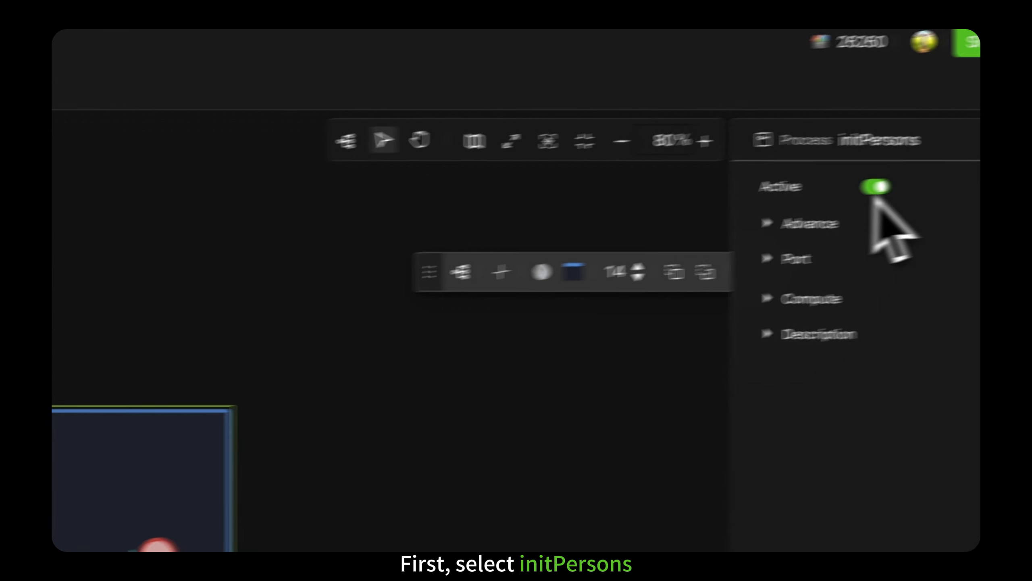
left_click(774, 209)
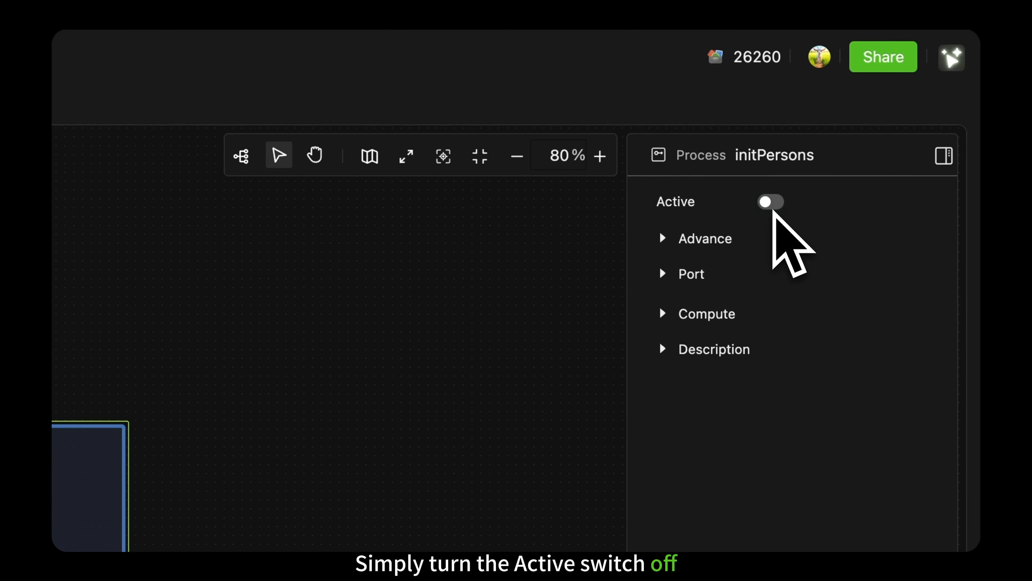
scroll(653, 284, "down", 9)
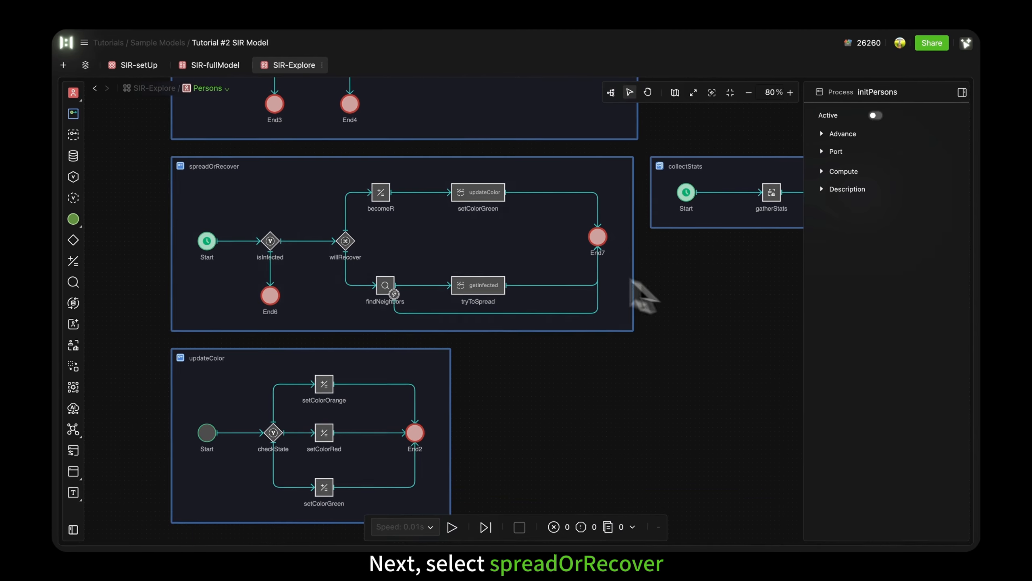
left_click(247, 176)
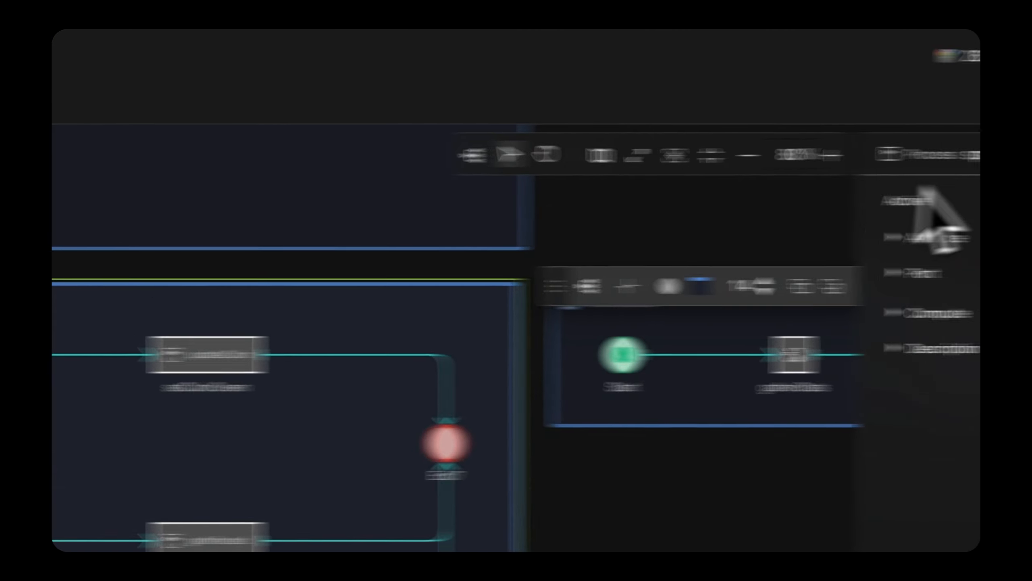
left_click(796, 208)
Step: Set the type of the Start event in spreadOrRecover to Normal
left_click(279, 274)
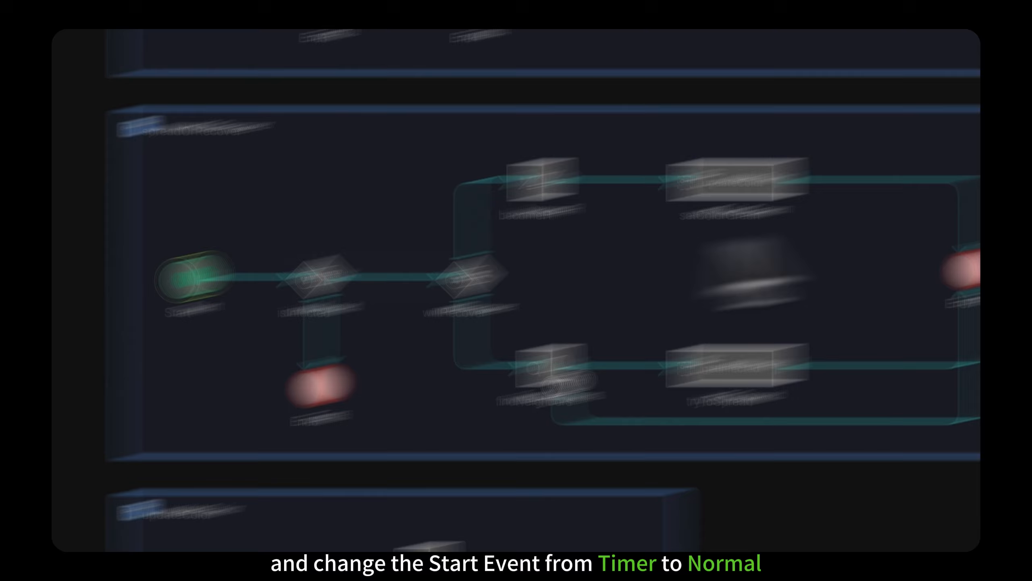
left_click(922, 166)
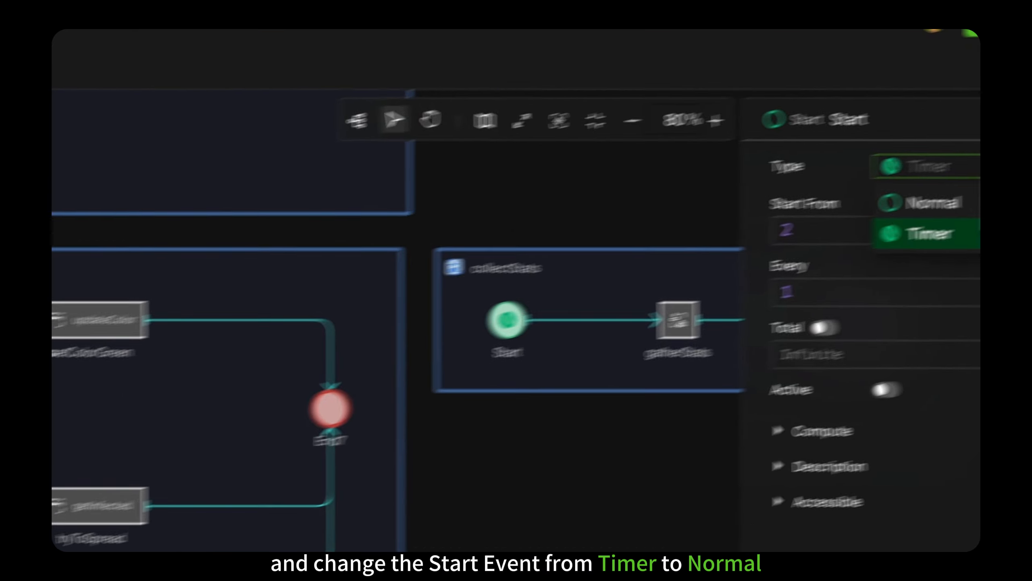
left_click(889, 223)
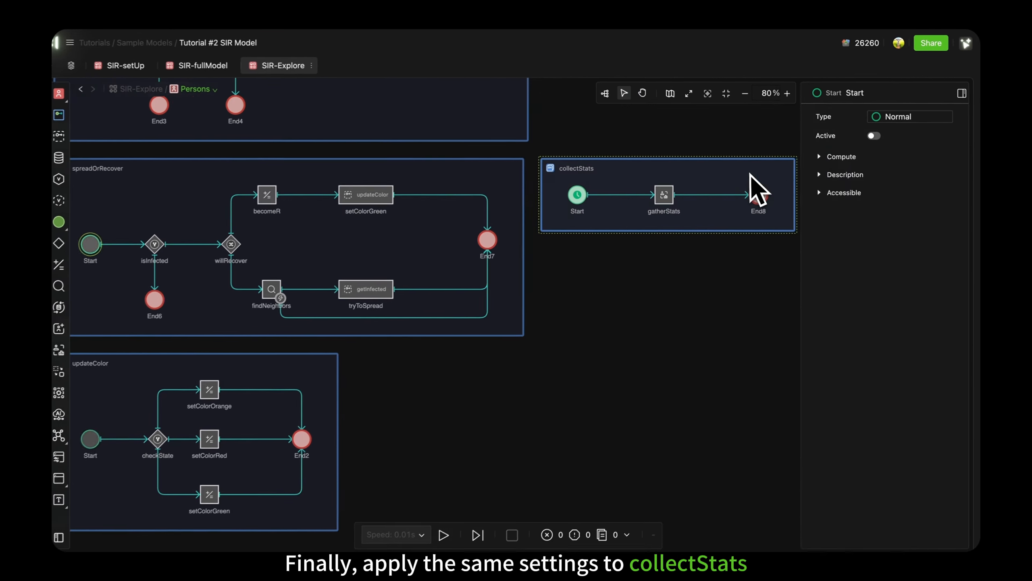
Step: Turn off the Active setting of the collectStats process and set the type of its Start event to Normal
left_click(599, 167)
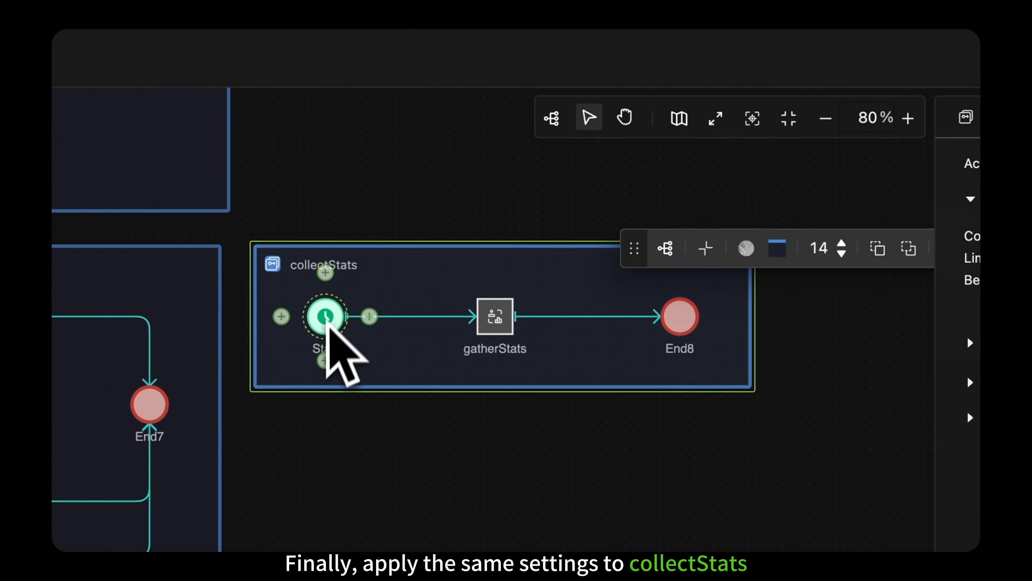
left_click(325, 317)
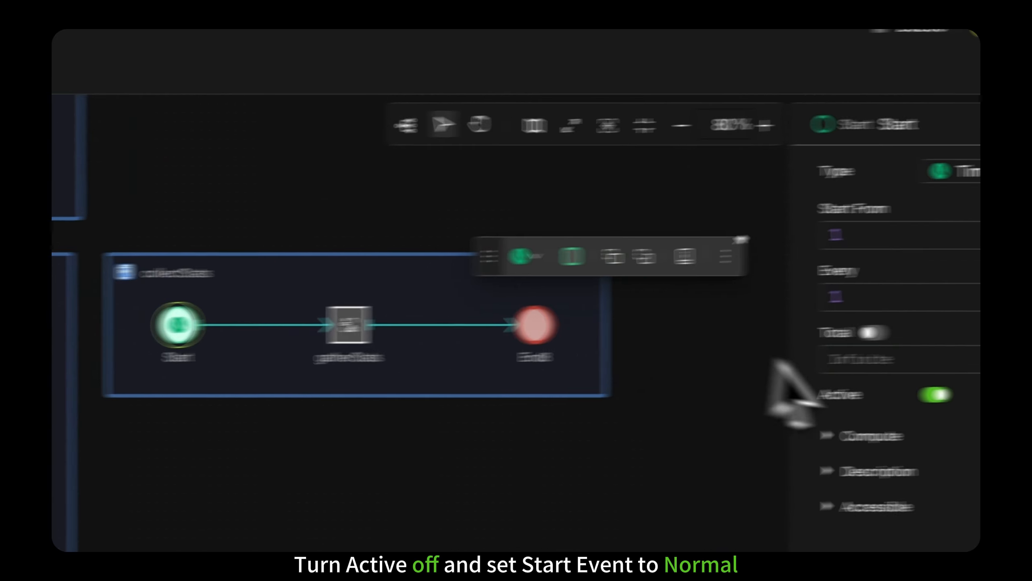
left_click(772, 401)
left_click(854, 179)
left_click(853, 216)
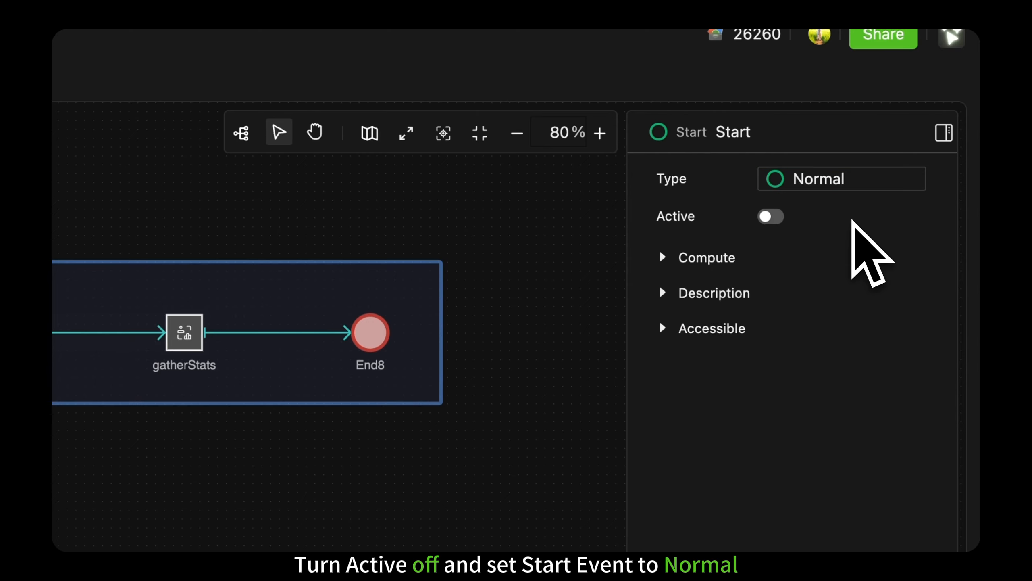
Step: Build a calculateDegree process below collectStats with a Compute named calcDegree using currentDegree.append(len(GetRelatives(Contacts, 1, False))) and a closing End event
left_click(693, 93)
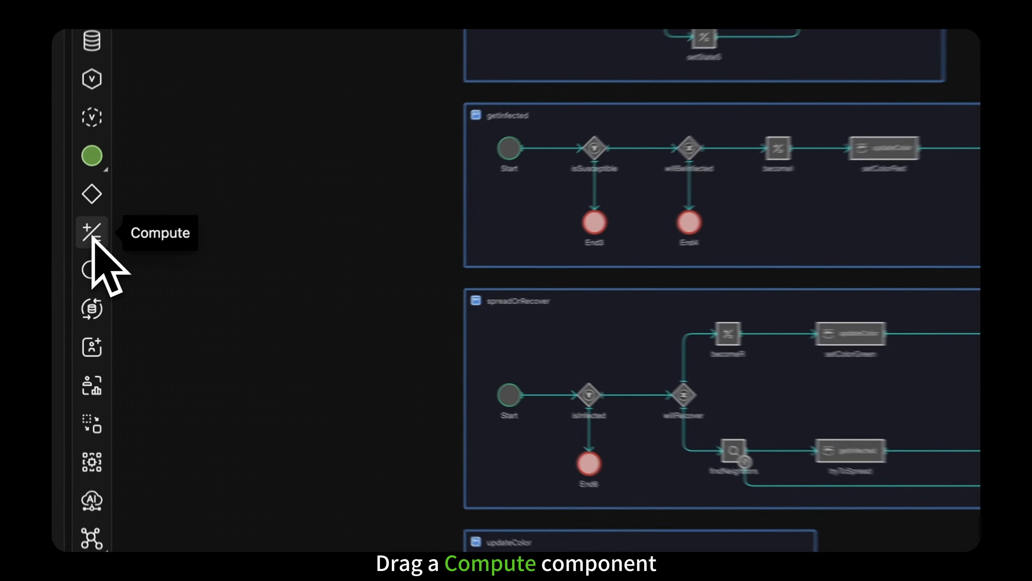
left_click_drag(73, 261, 653, 384)
left_click_drag(506, 384, 460, 355)
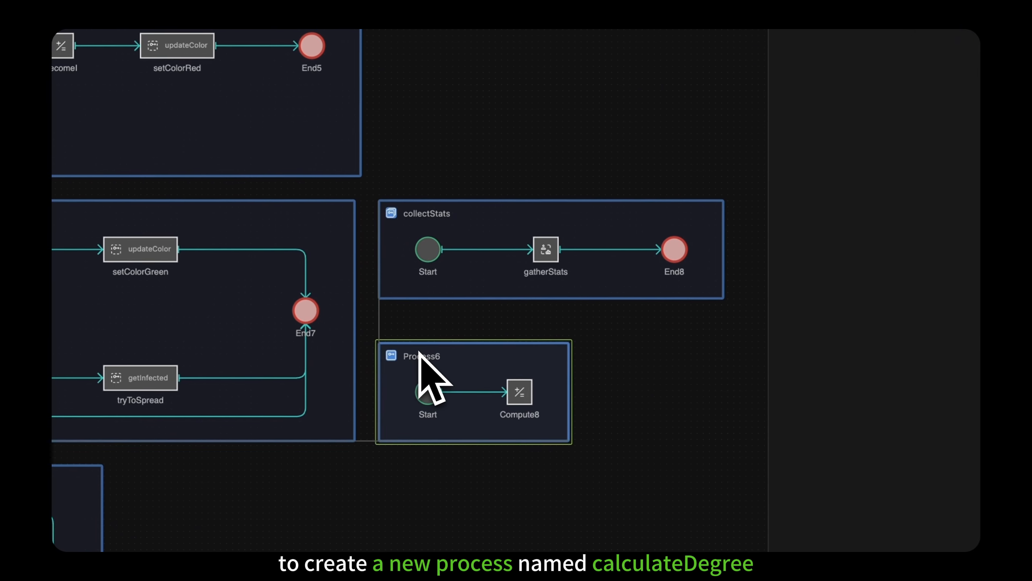
key("Return")
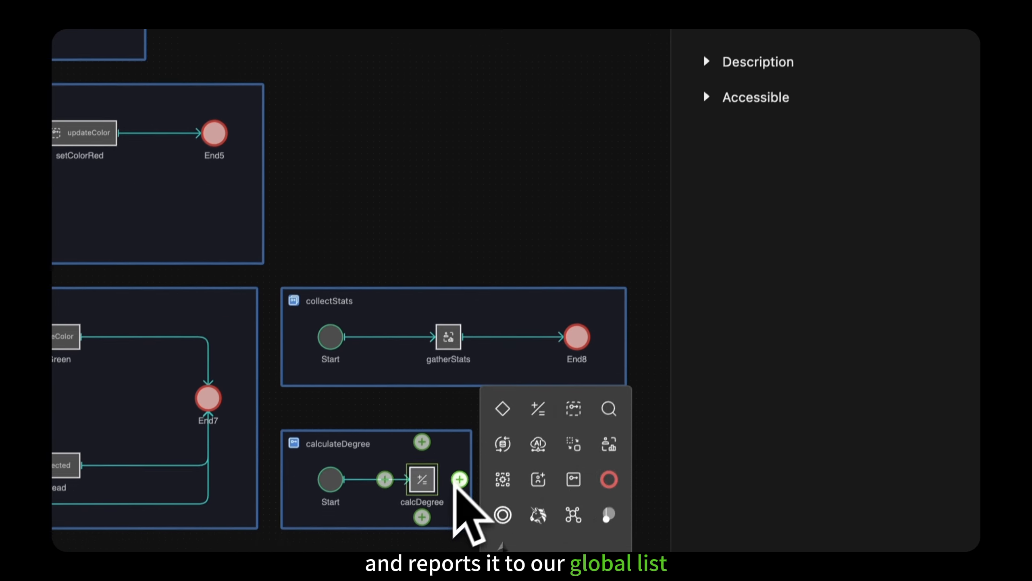
left_click(606, 477)
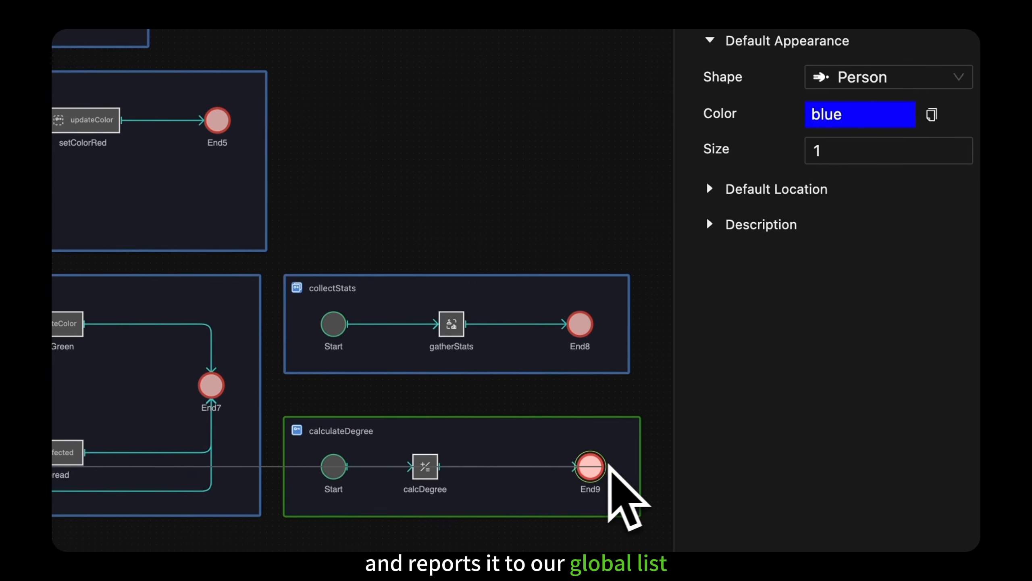
left_click(458, 467)
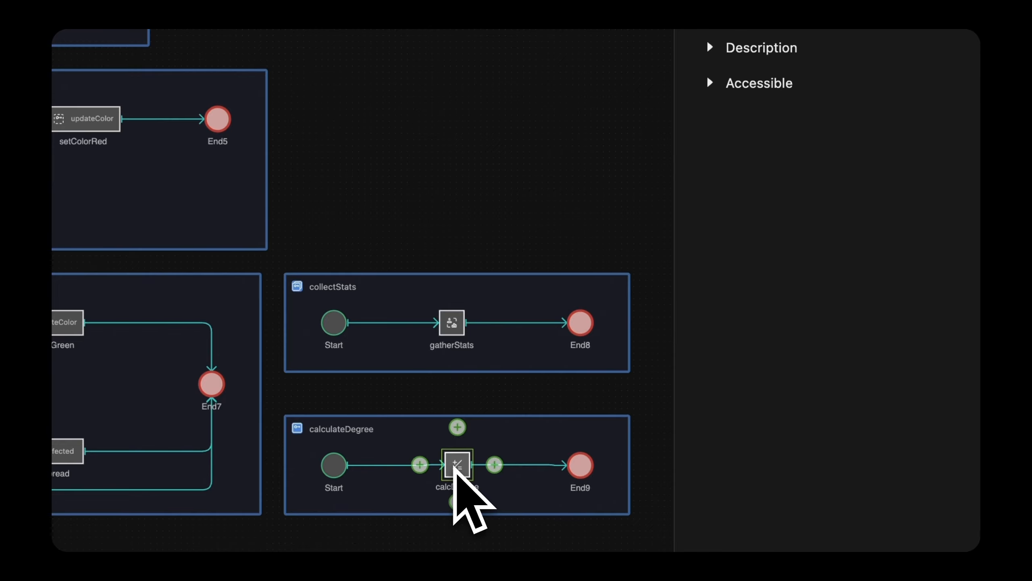
Step: Set the Initial Number of the Persons agent to 0
left_click(456, 221)
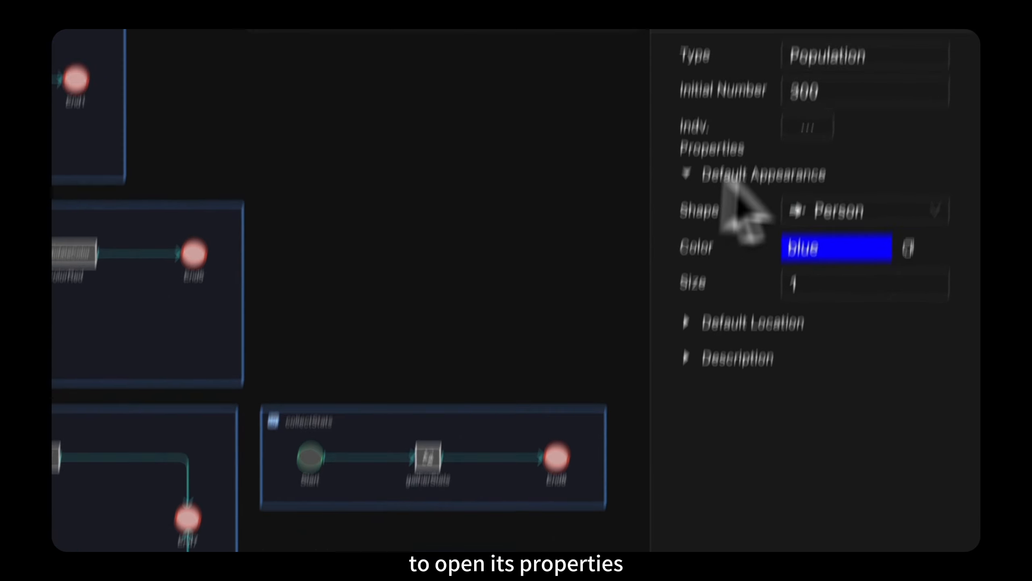
double_click(798, 97)
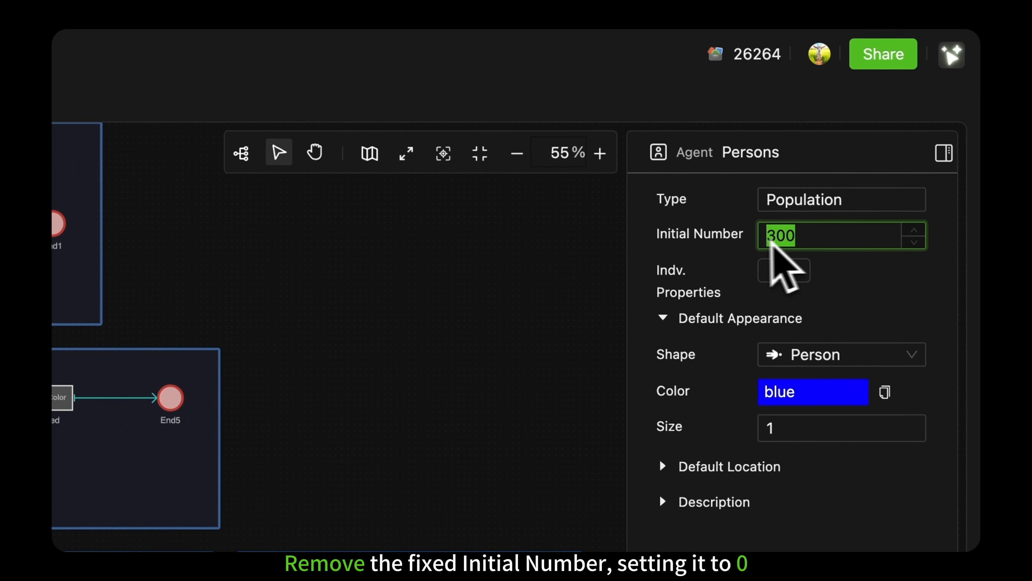
key("BackSpace")
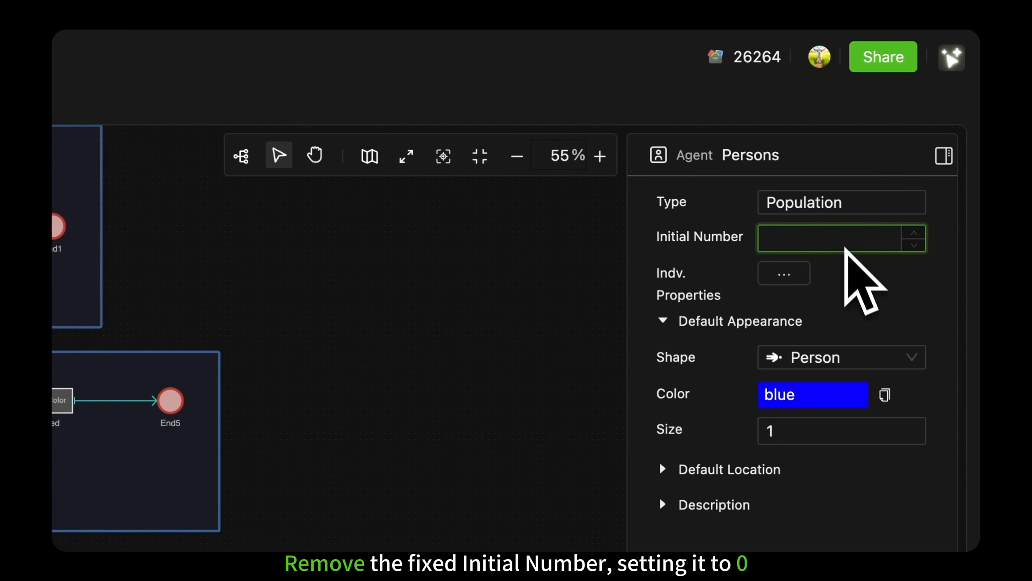
type("0")
key("Return")
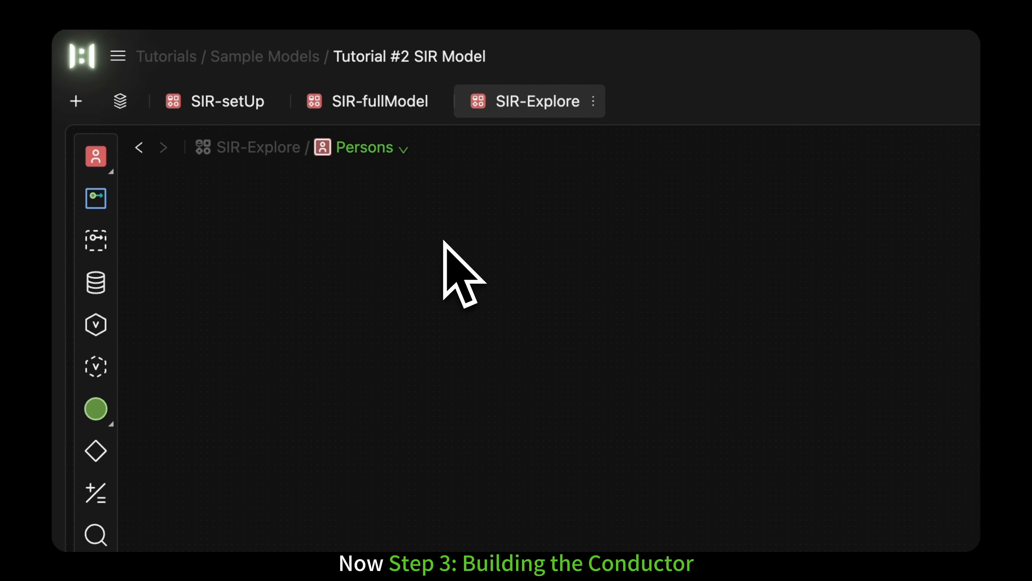
Step: Add a process named Go above initPersons, turn on its Active setting and set Belong To to Collective
left_click_drag(101, 200, 494, 317)
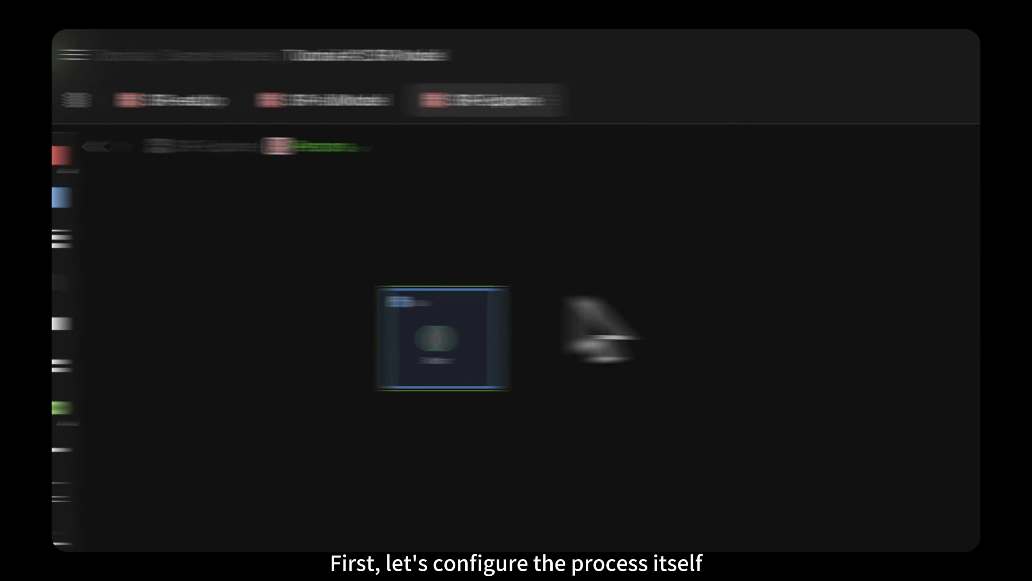
left_click(791, 202)
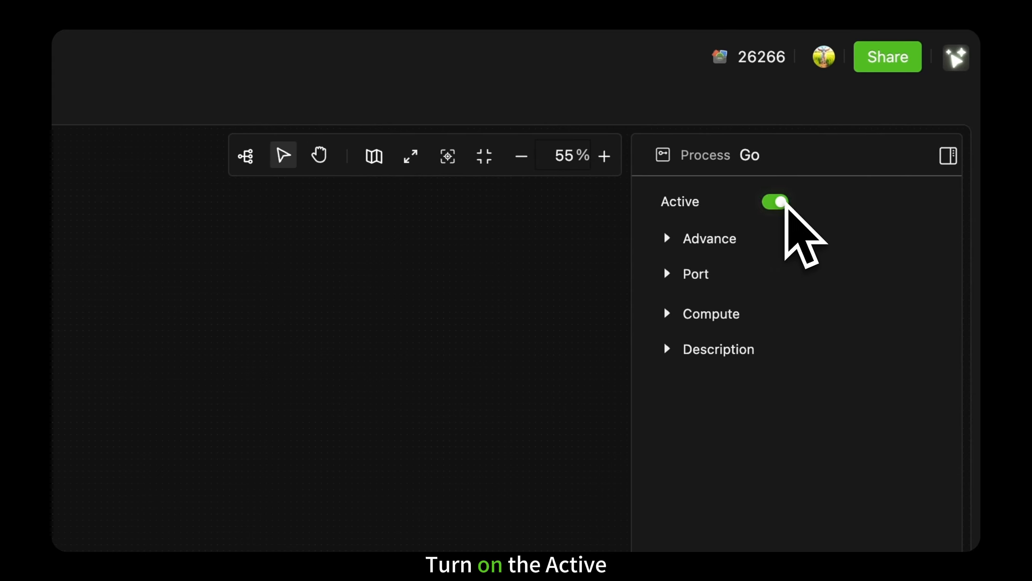
left_click(683, 239)
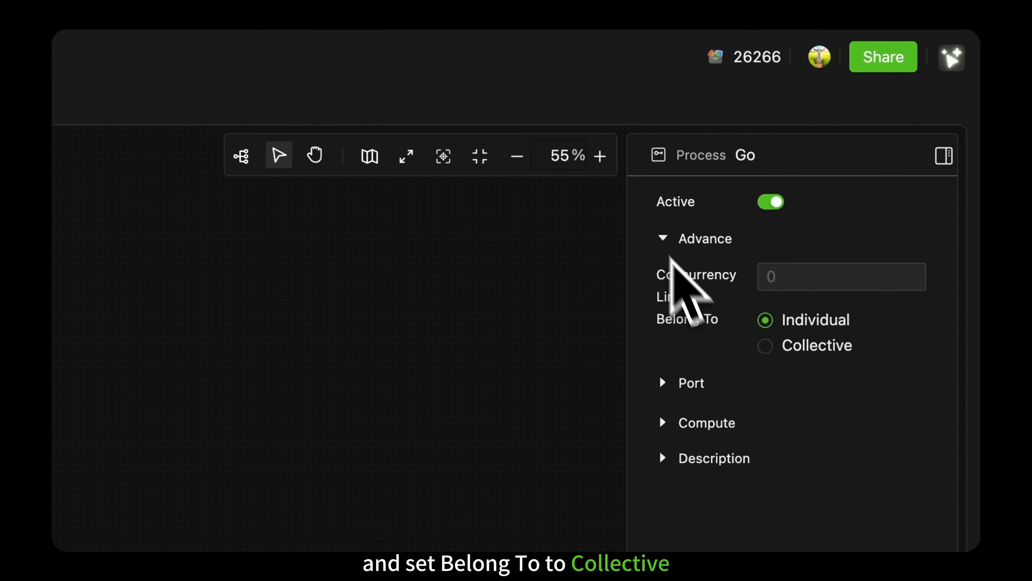
left_click(776, 351)
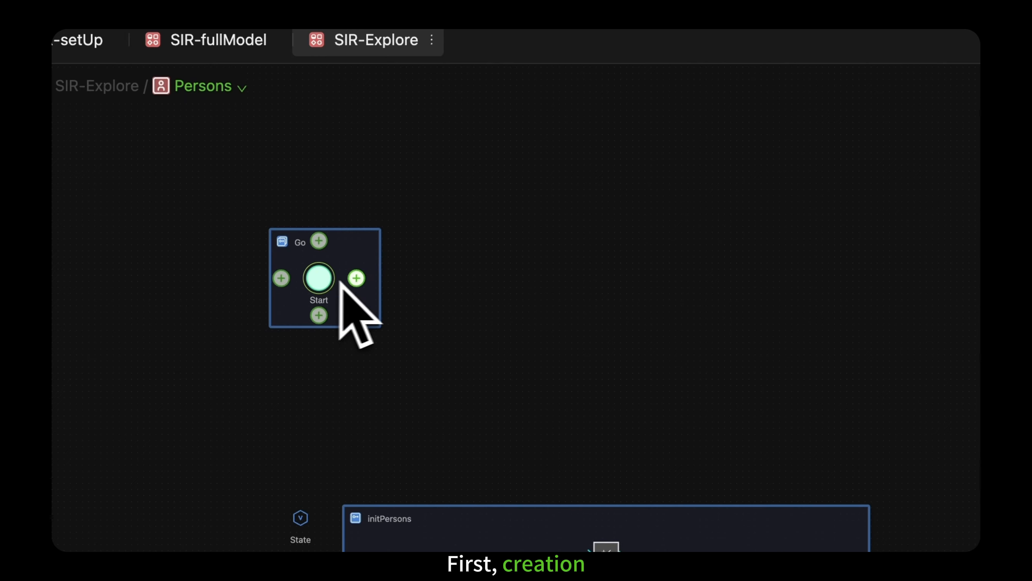
Step: Add a Create component named createPersons after the Start event in Go and set its Amount to the global variable N
left_click(357, 278)
left_click(434, 285)
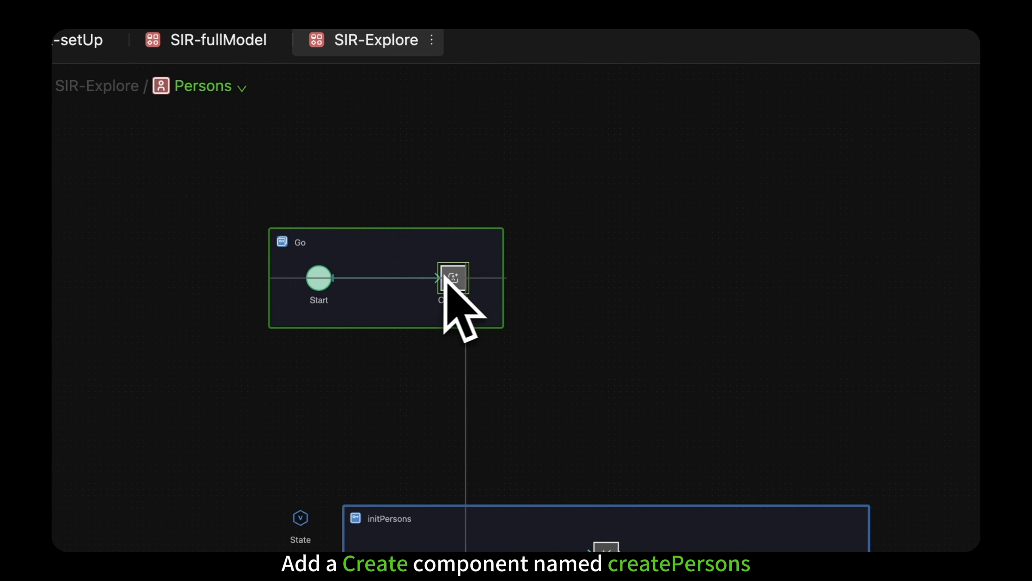
left_click_drag(445, 275, 446, 275)
key("Return")
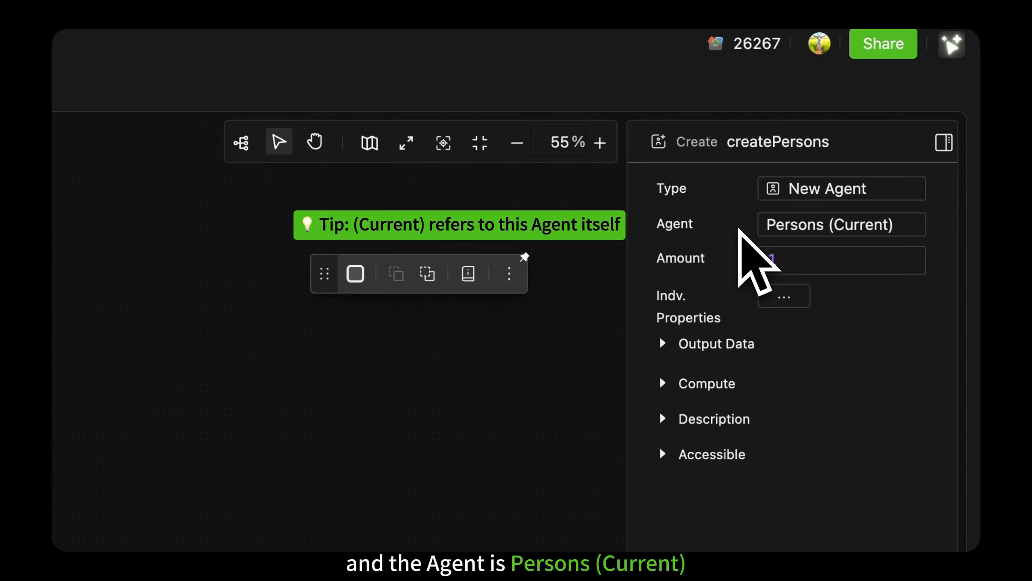
left_click(804, 260)
key("BackSpace")
type("N")
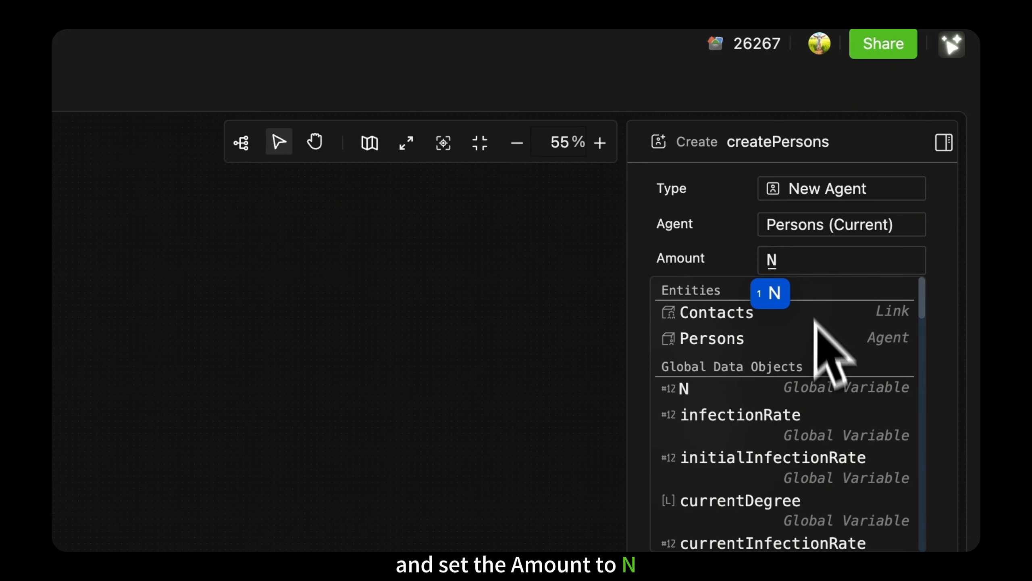
left_click(817, 389)
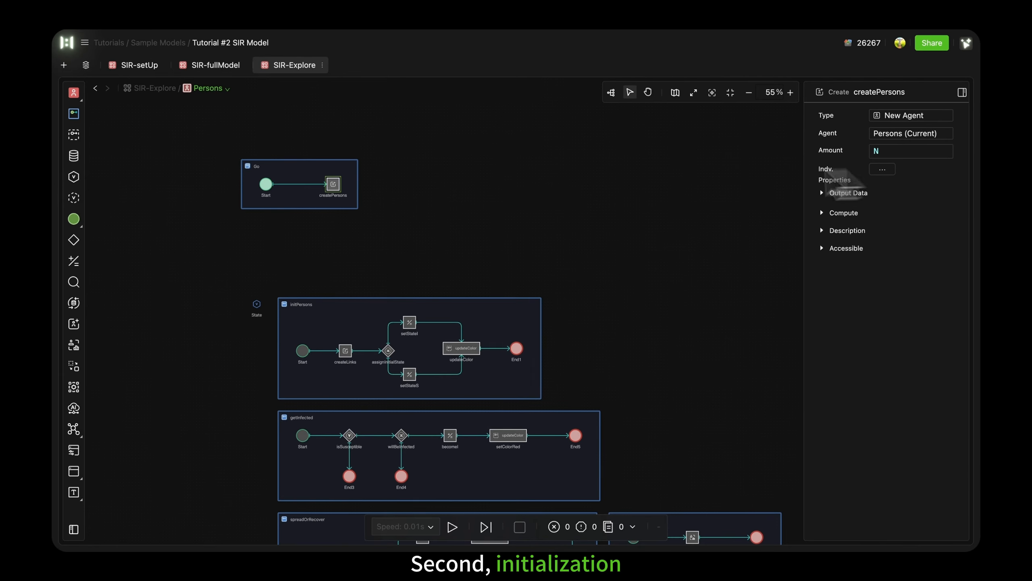
Step: Add a Call component named initPersons after createPersons, with owner Persons (Current), All and behavior initPersons
left_click(351, 184)
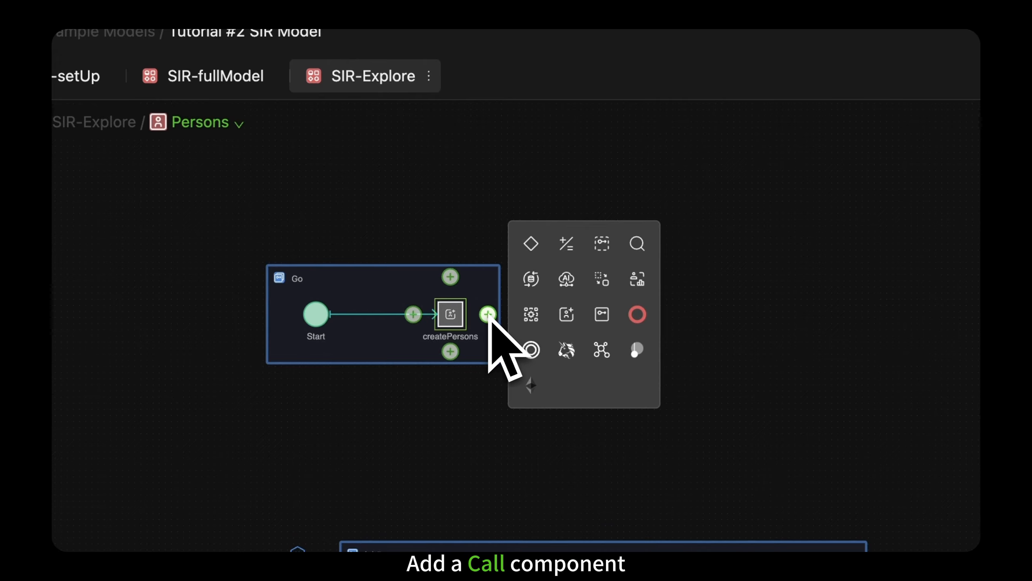
left_click(602, 243)
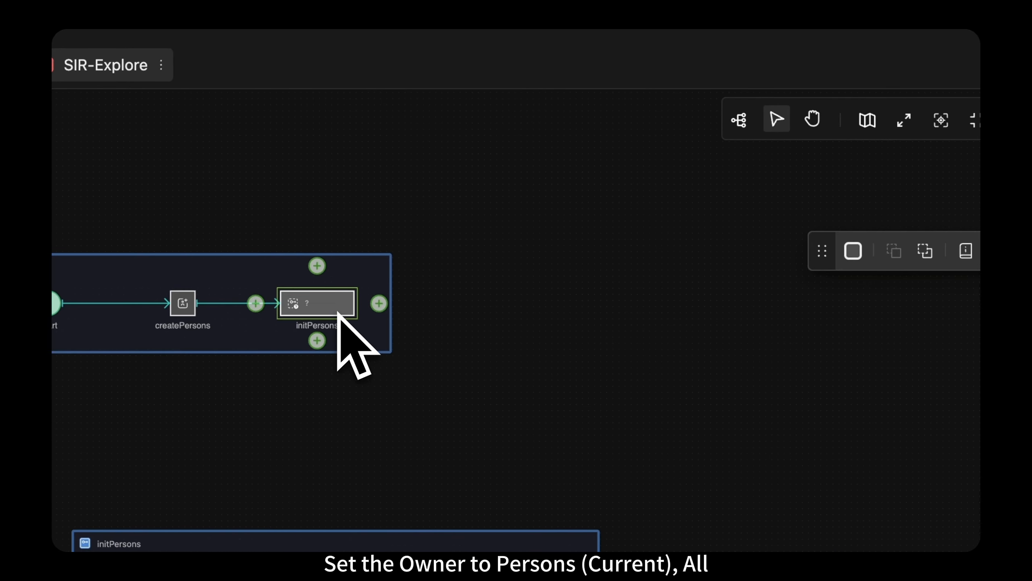
left_click(874, 180)
left_click(917, 281)
left_click(896, 273)
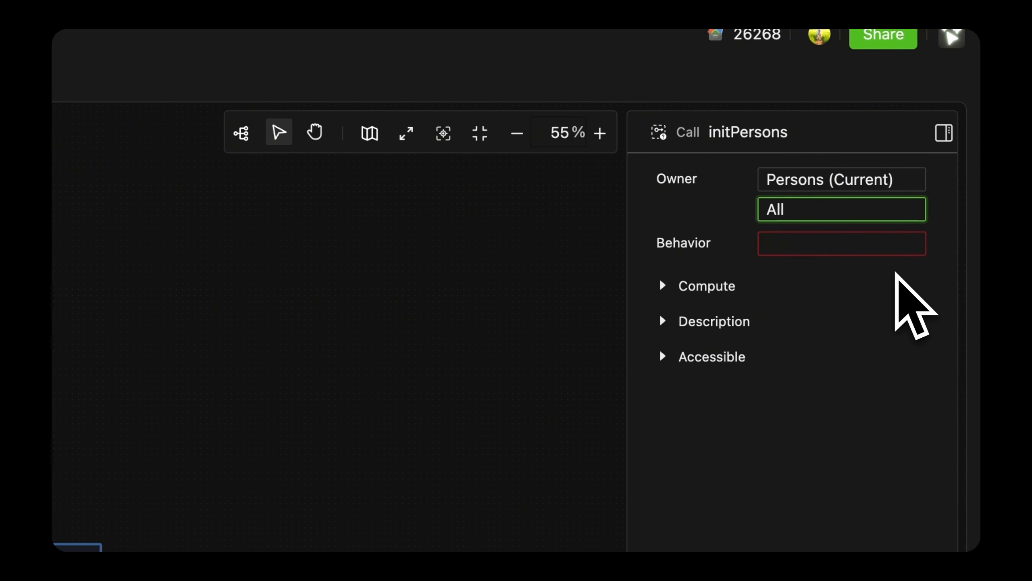
left_click(911, 248)
scroll(894, 337, "down", 3)
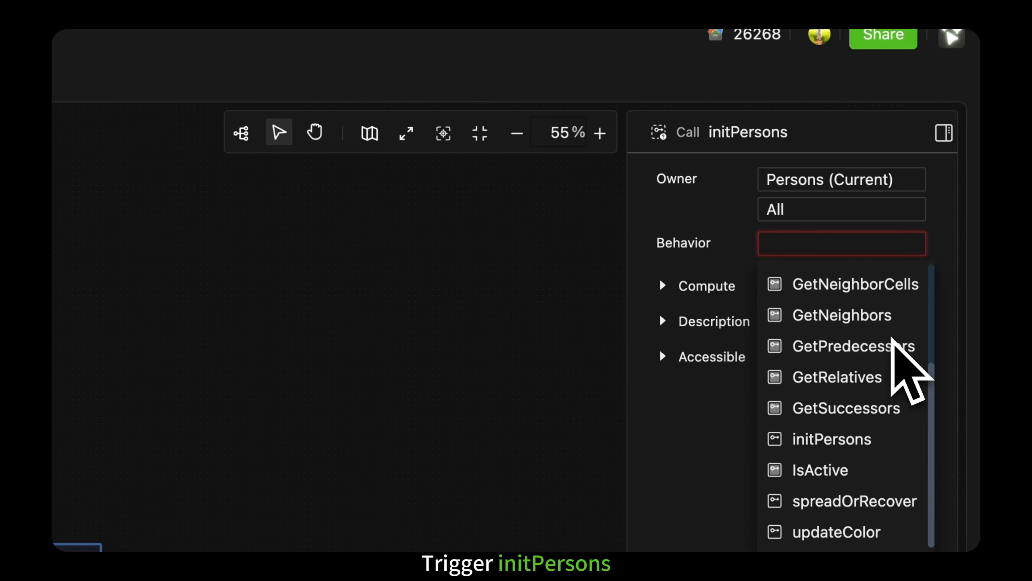
left_click(888, 438)
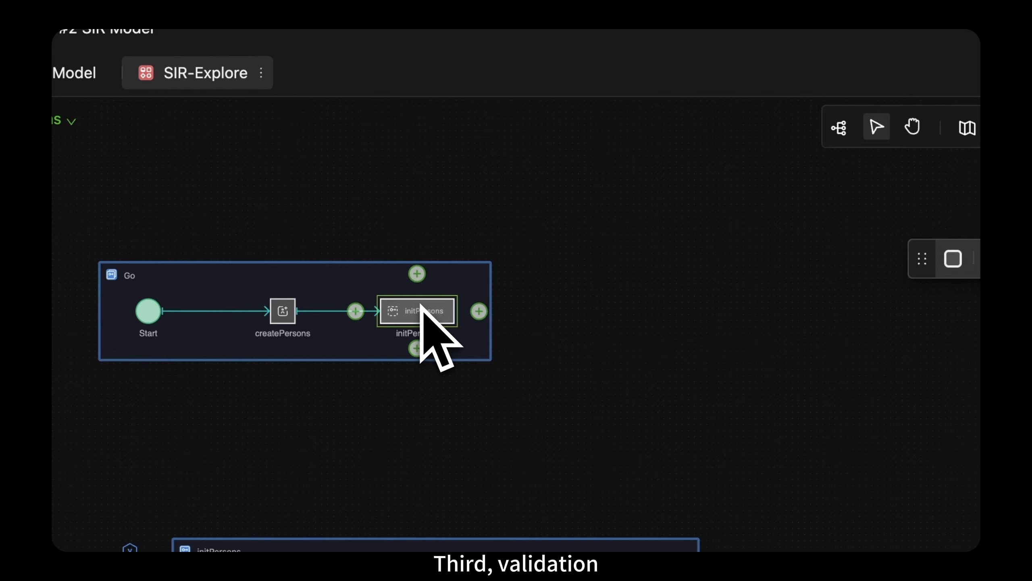
Step: Add another Call component after initPersons in the Go process and name it calculateDegree
left_click(478, 311)
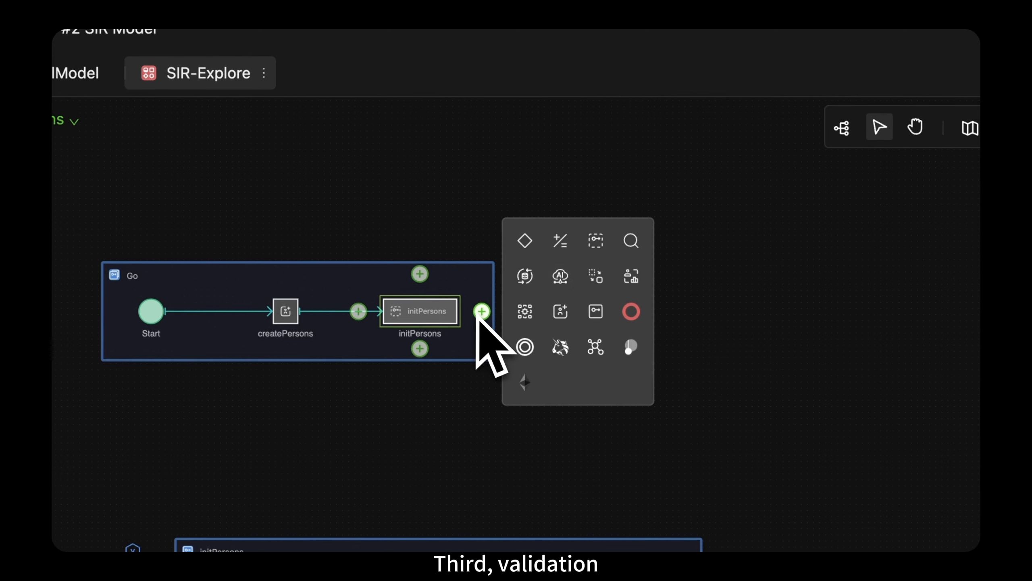
left_click(587, 248)
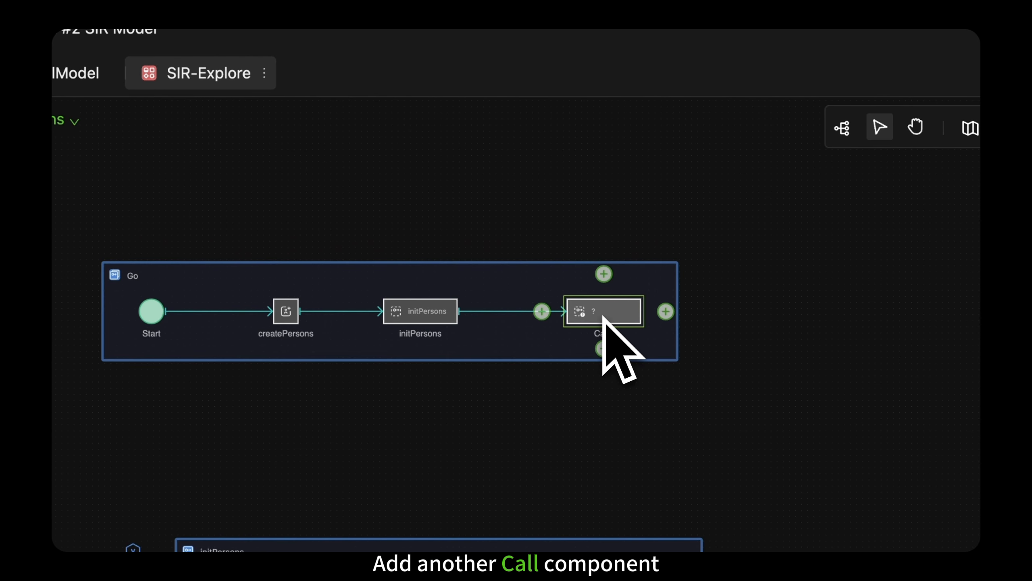
double_click(613, 334)
type("calculateDegree")
left_click(649, 343)
left_click(620, 316)
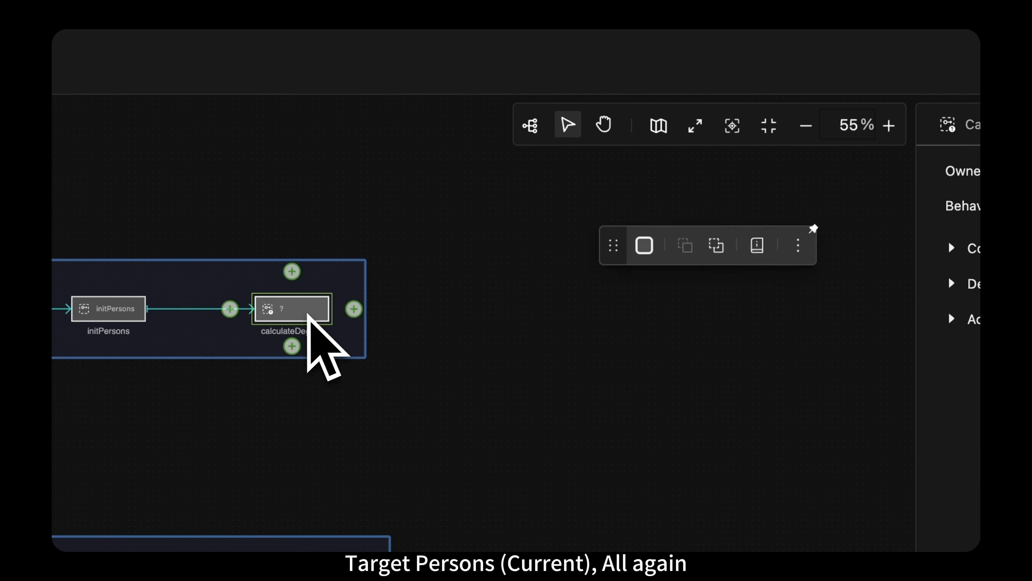
Step: Set the calculateDegree call's owner to Persons (Current), All and its behavior to calculateDegree
left_click(899, 192)
left_click(911, 297)
left_click(912, 244)
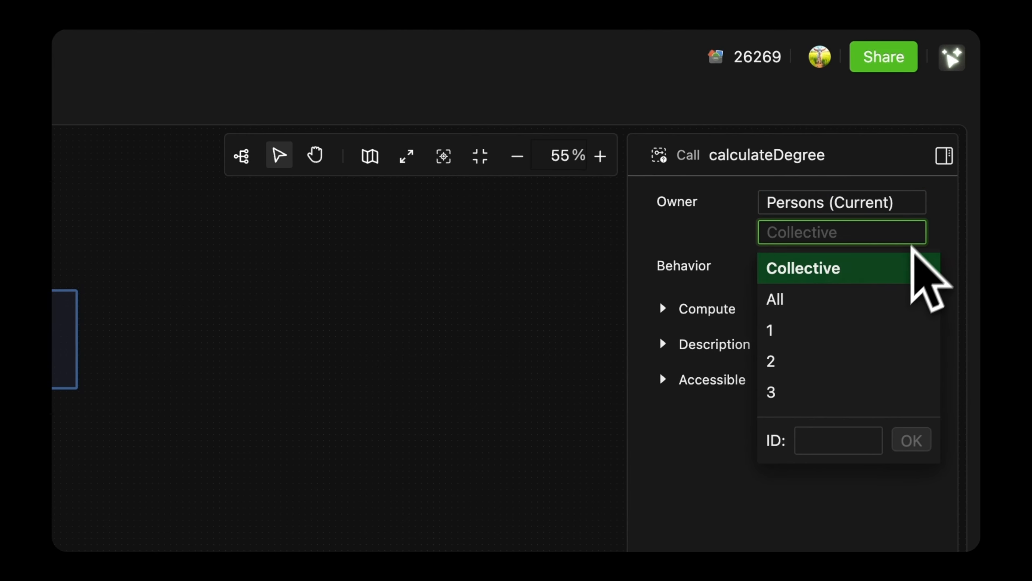
left_click(911, 298)
left_click(902, 268)
left_click(898, 302)
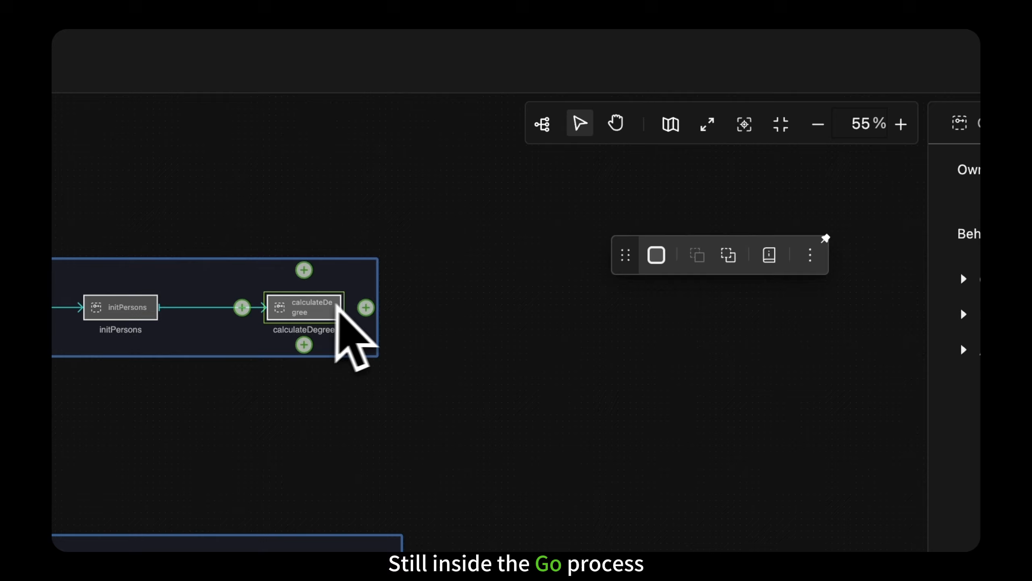
Step: Add a sub-process after calculateDegree in Go, expand it and name it infectionDynamics
left_click(366, 308)
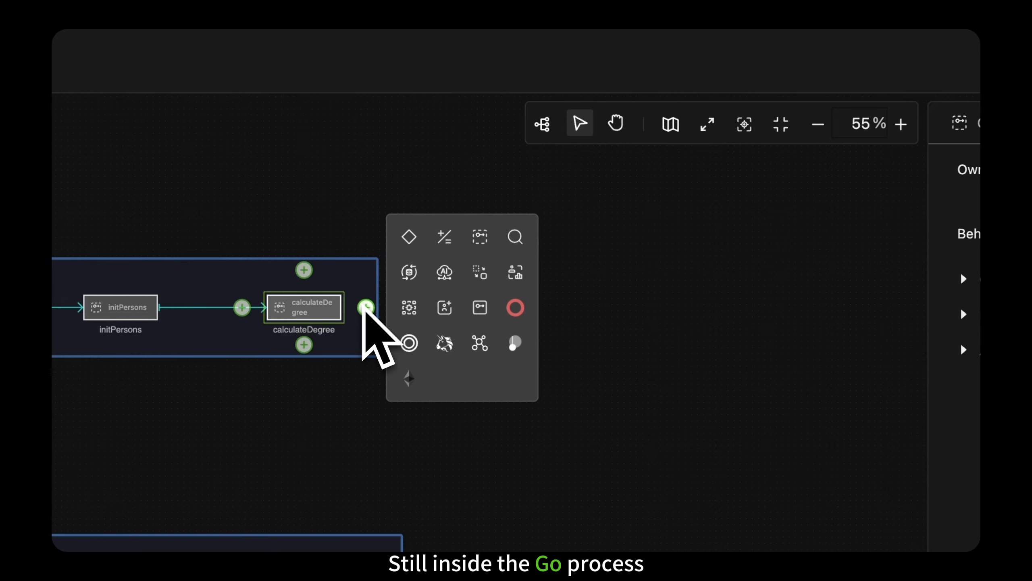
left_click(481, 311)
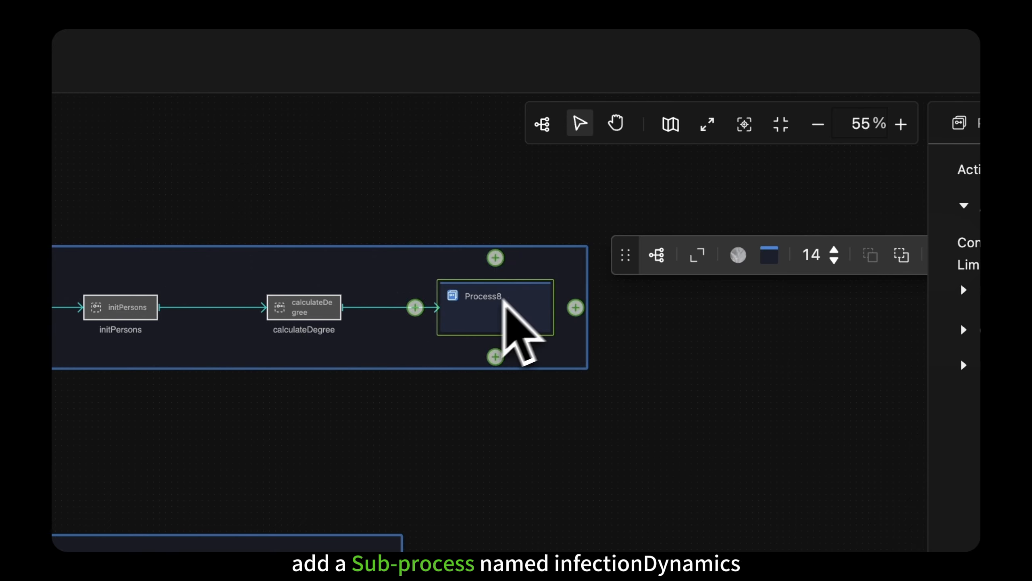
left_click(698, 254)
left_click_drag(507, 308, 521, 282)
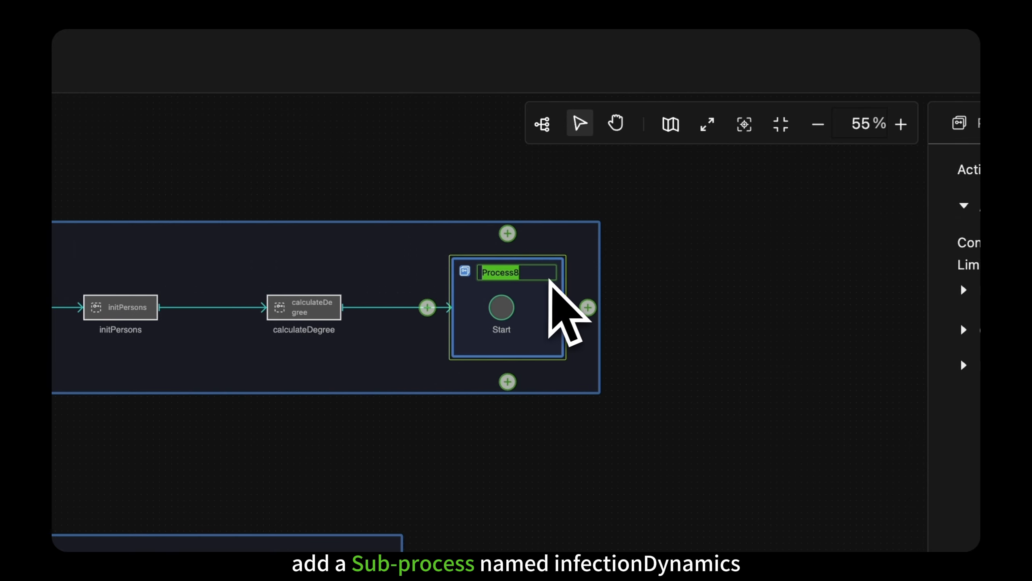
type("infectionDynamics")
key("Return")
Step: Set the type of the Start event inside the infectionDynamics sub-process to Timer
left_click(502, 308)
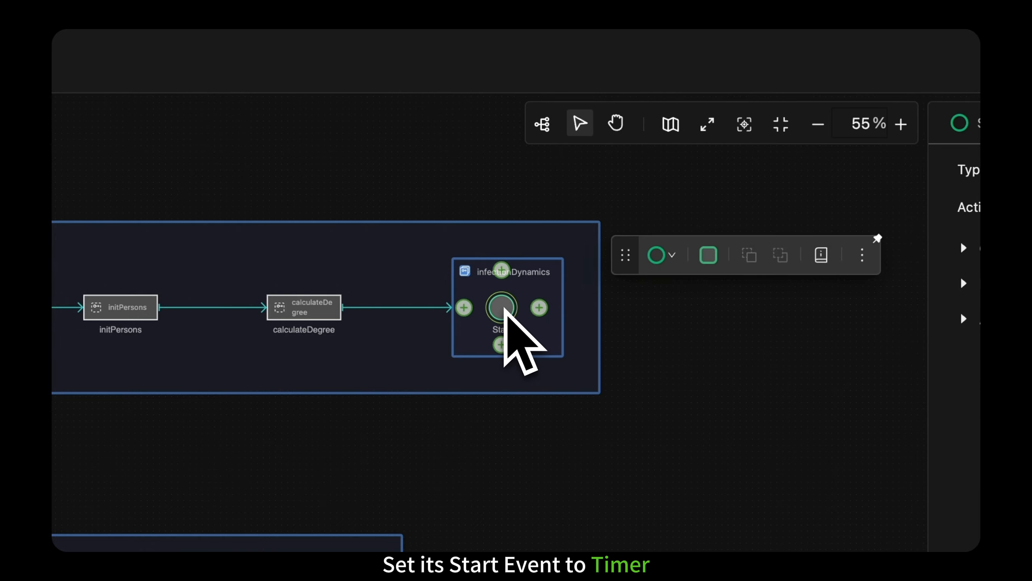
left_click(853, 201)
left_click(825, 268)
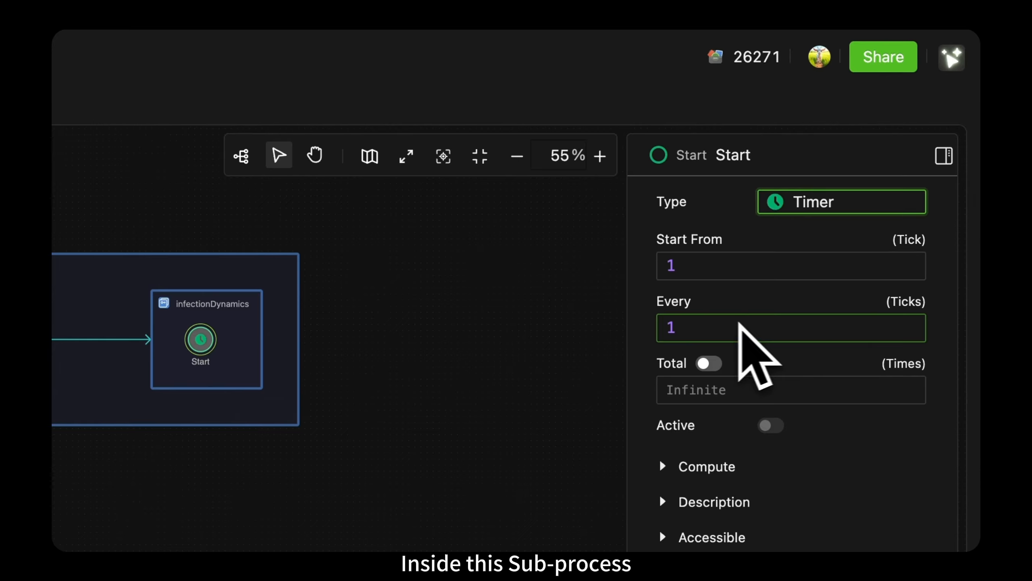
left_click(200, 337)
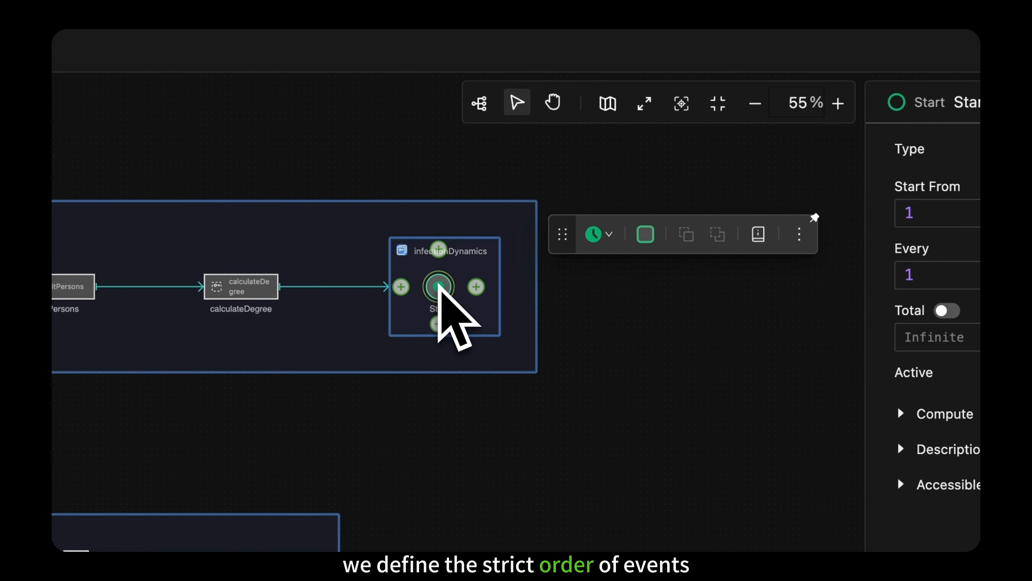
Step: Add a Call component after the Start event in the infectionDynamics sub-process and name it spreadOrRecover
left_click(476, 286)
left_click(551, 249)
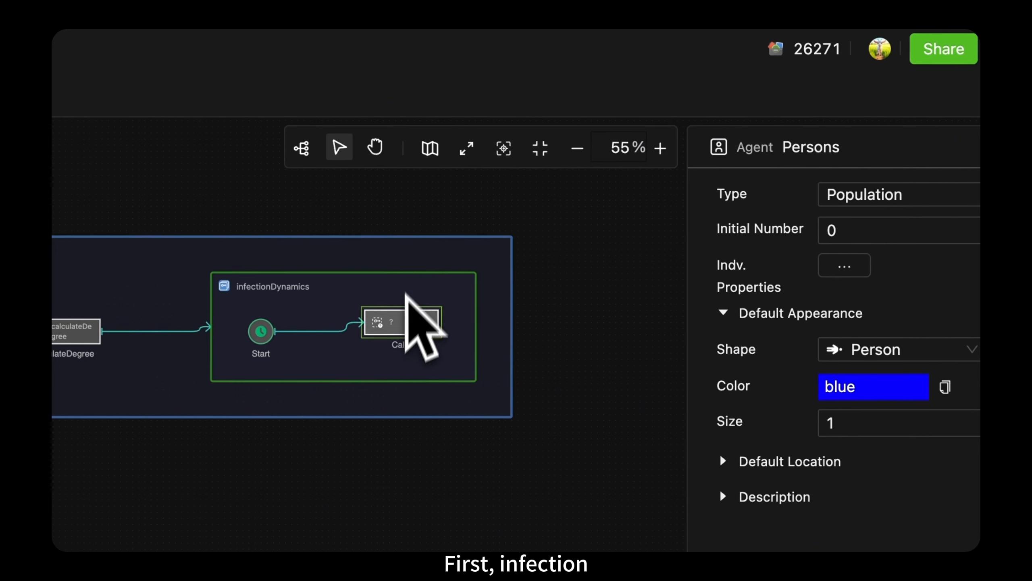
left_click_drag(406, 335, 391, 335)
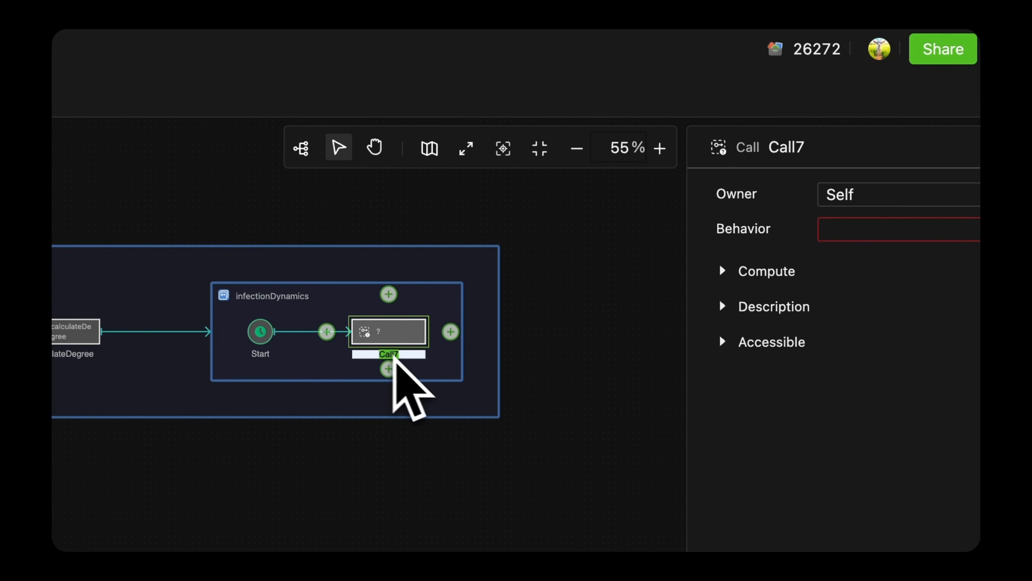
type("spreadOrRecover")
left_click(422, 367)
Step: Set the spreadOrRecover call's owner to Persons (Current), All and its behavior to spreadOrRecover
left_click(401, 336)
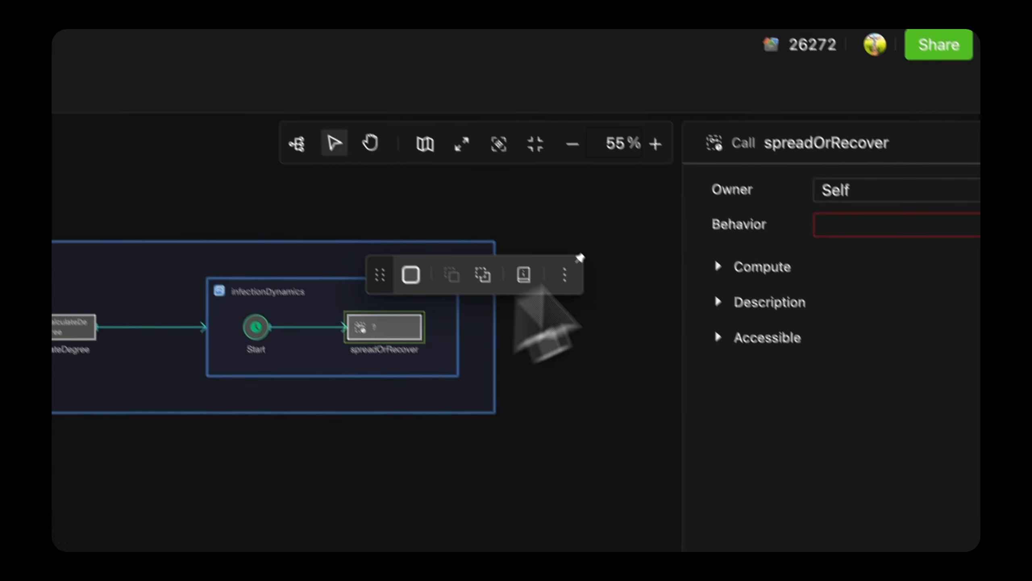
left_click(873, 190)
left_click(868, 290)
left_click(896, 220)
left_click(949, 286)
left_click(961, 253)
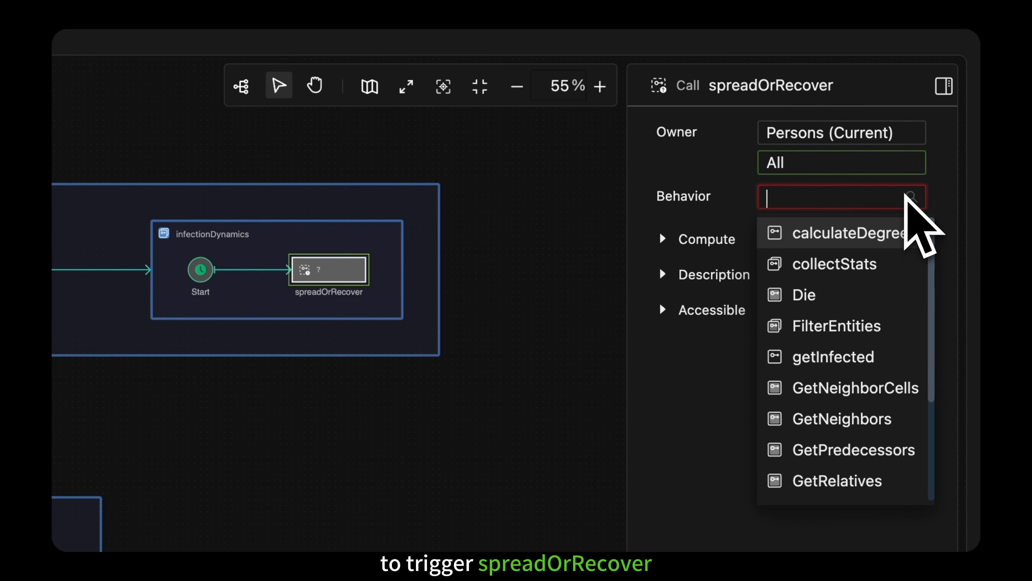
scroll(890, 325, "down", 5)
left_click(886, 452)
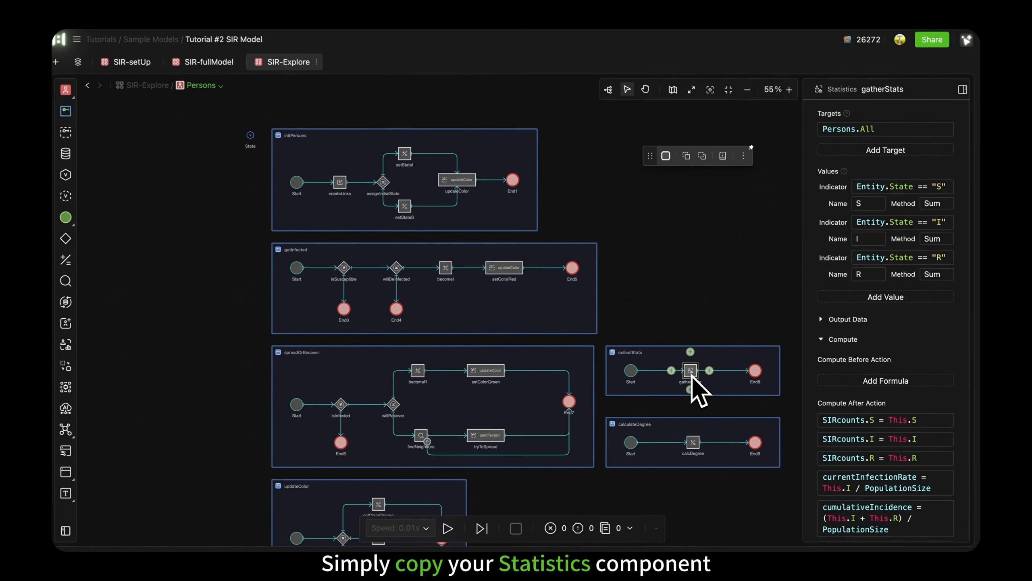
Step: Paste the copied gatherStats Statistics component into infectionDynamics and connect spreadOrRecover to it
scroll(691, 309, "up", 4)
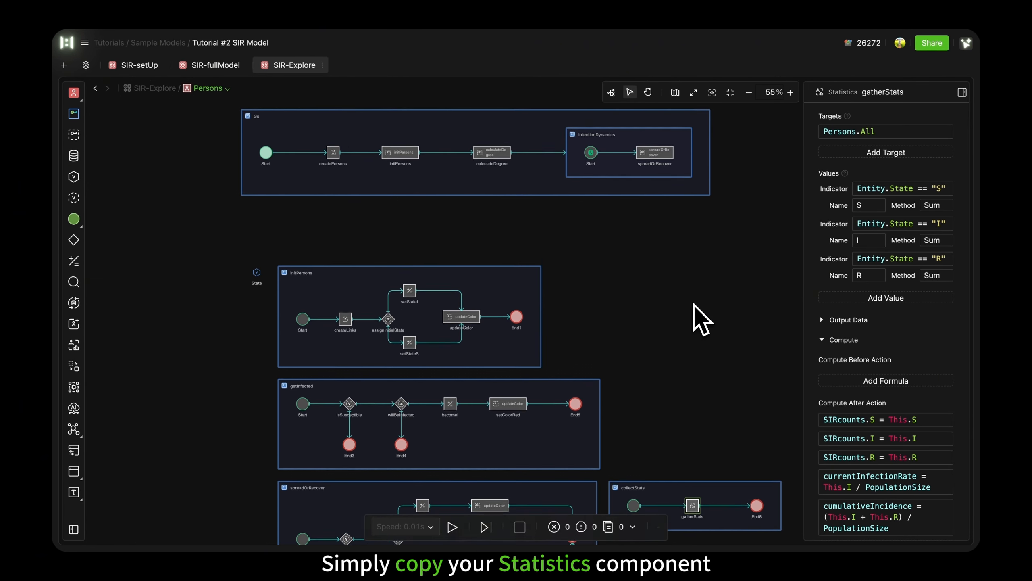
scroll(693, 303, "up", 2)
left_click(661, 198)
key("super+v")
left_click_drag(636, 225, 705, 217)
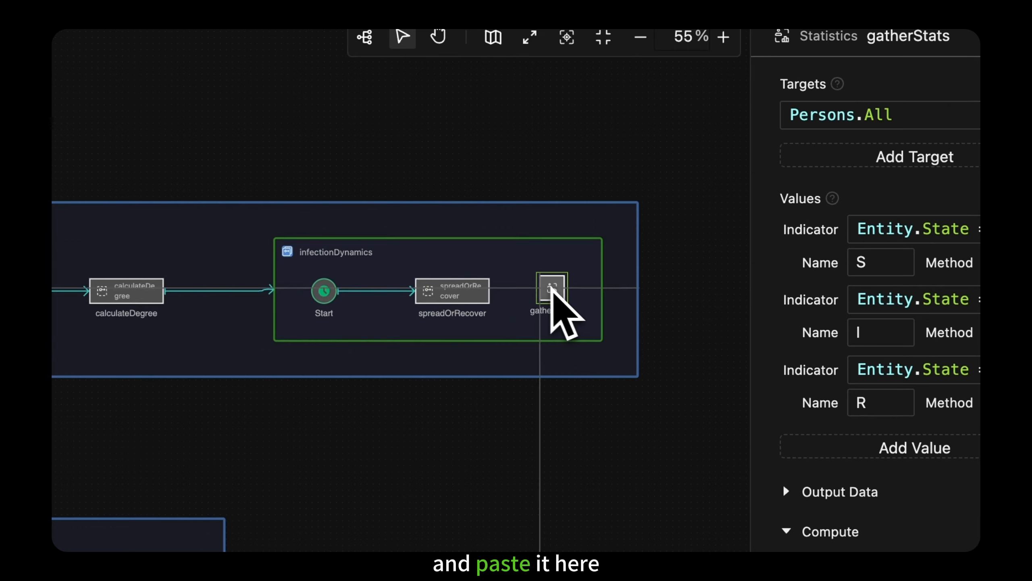
left_click_drag(551, 288, 550, 291)
left_click_drag(491, 291, 543, 293)
left_click(559, 294)
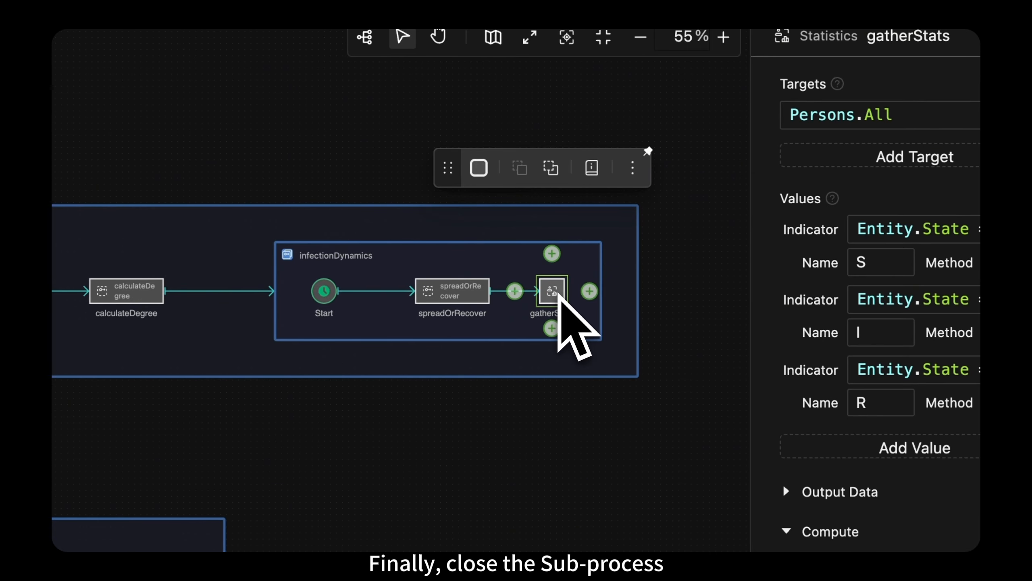
Step: Add an End event after gatherStats inside the infectionDynamics sub-process
scroll(558, 293, "right", 5)
left_click(362, 292)
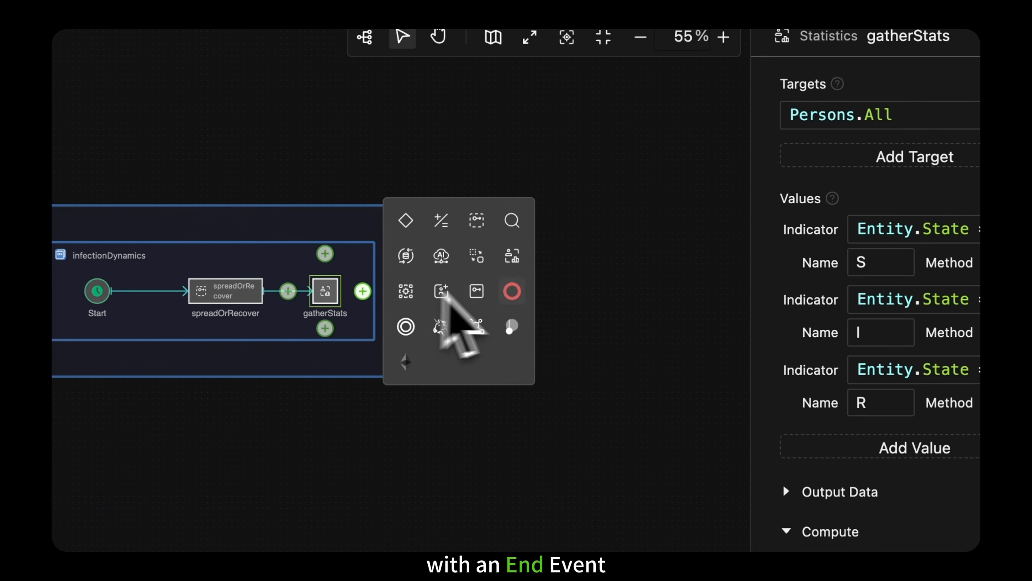
left_click(513, 293)
left_click_drag(416, 294, 408, 299)
left_click(431, 332)
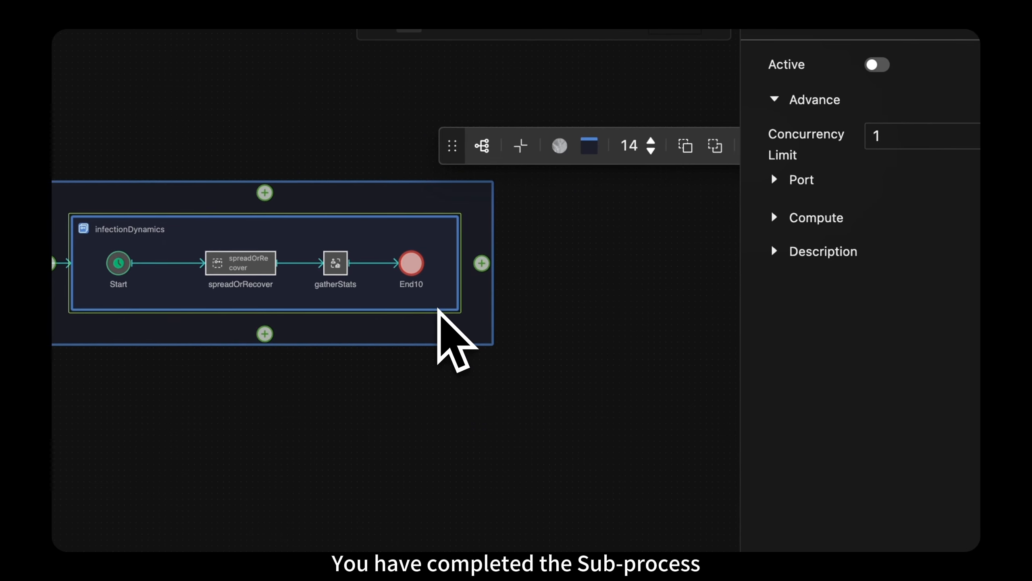
Step: Add an End event after the infectionDynamics sub-process to close the Go process
left_click(482, 263)
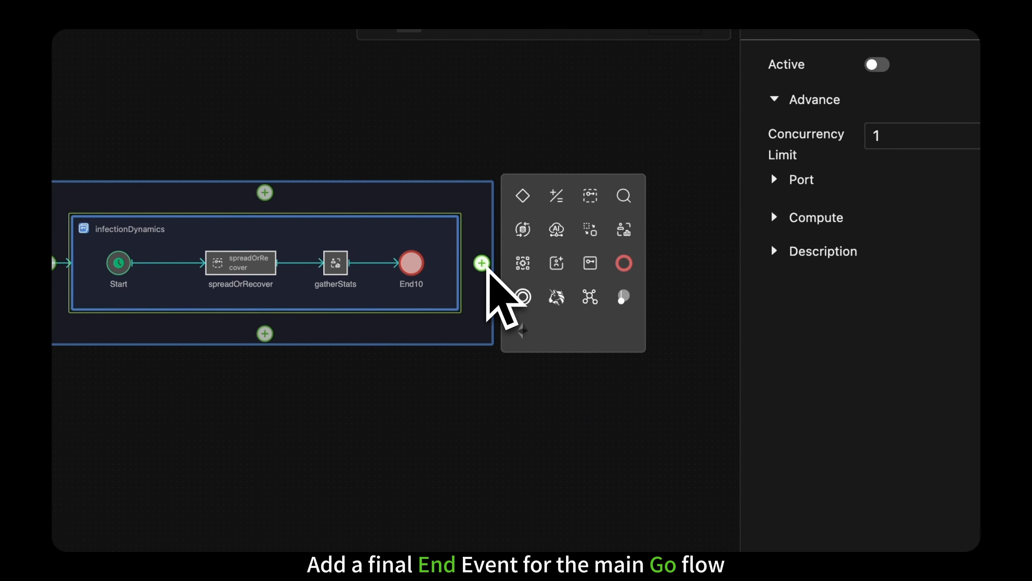
left_click(624, 263)
left_click(576, 268)
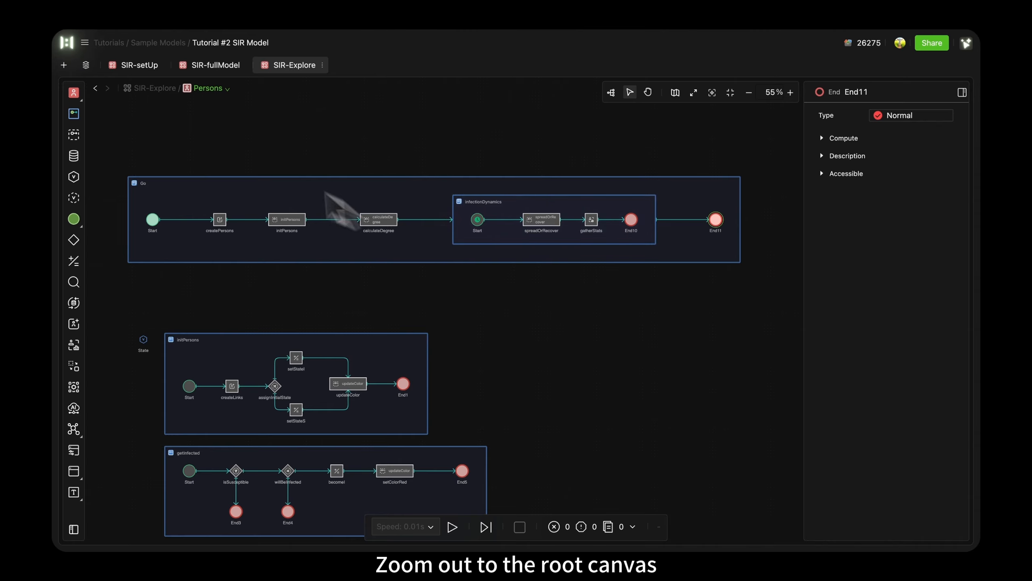
Step: Return to the SIR-Explore root canvas and make the Go and calculateDegree processes visible on the Persons agent
left_click(155, 88)
left_click(161, 185)
left_click(690, 160)
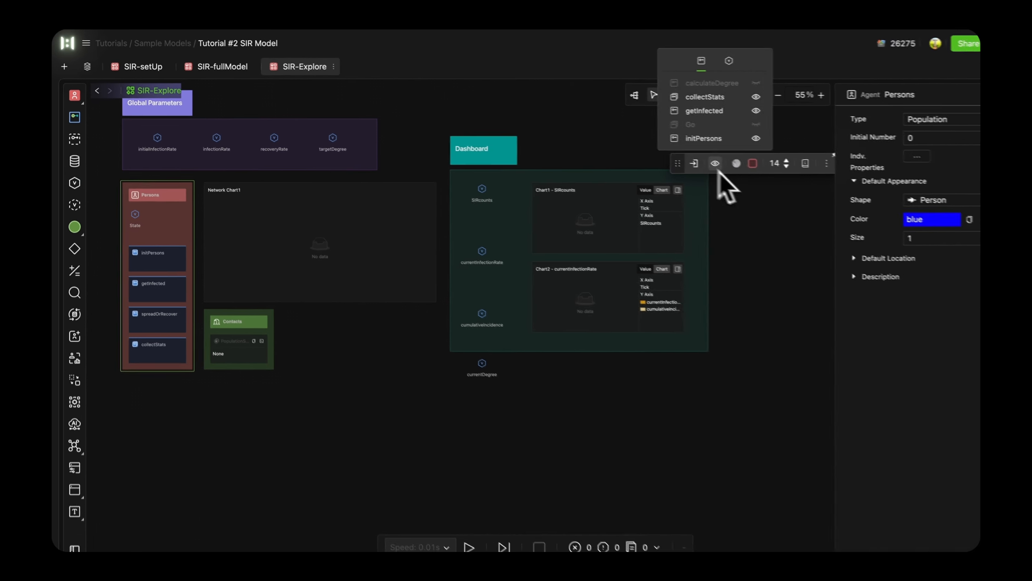
left_click(756, 125)
left_click(756, 83)
left_click(779, 113)
left_click(721, 95)
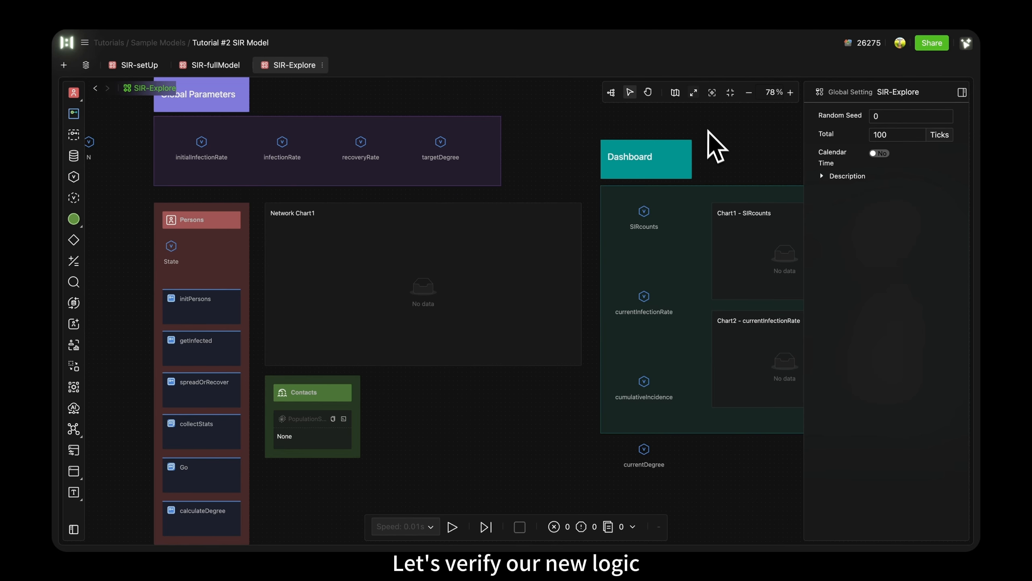
Step: Place a Statistics Chart beside the currentDegree variable, below Chart2, and link it to currentDegree
mouse_move(75, 480)
left_click_drag(128, 503, 811, 500)
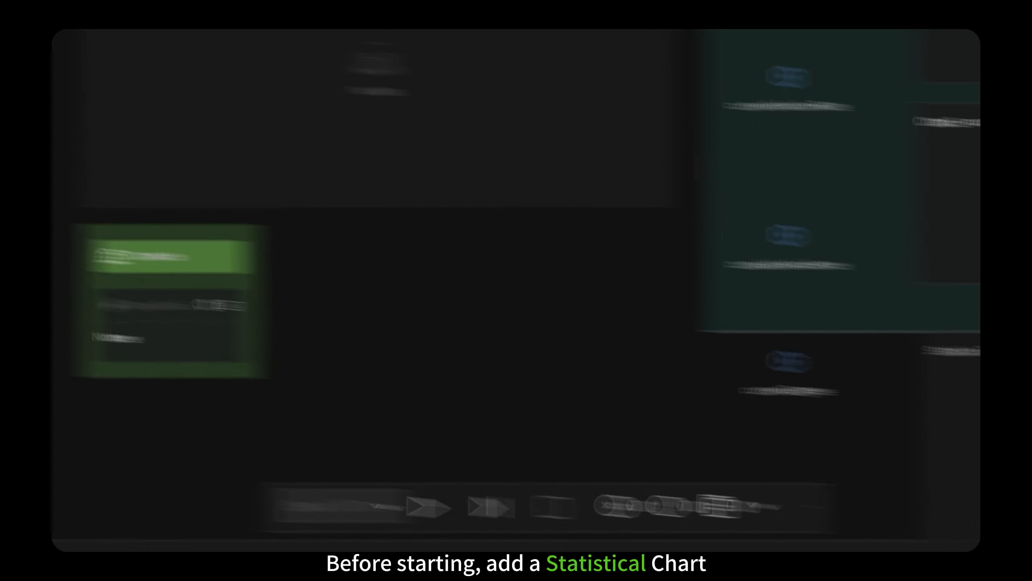
left_click_drag(706, 449, 706, 449)
scroll(505, 397, "right", 6)
scroll(503, 397, "down", 5)
left_click_drag(614, 247, 632, 247)
left_click(521, 222)
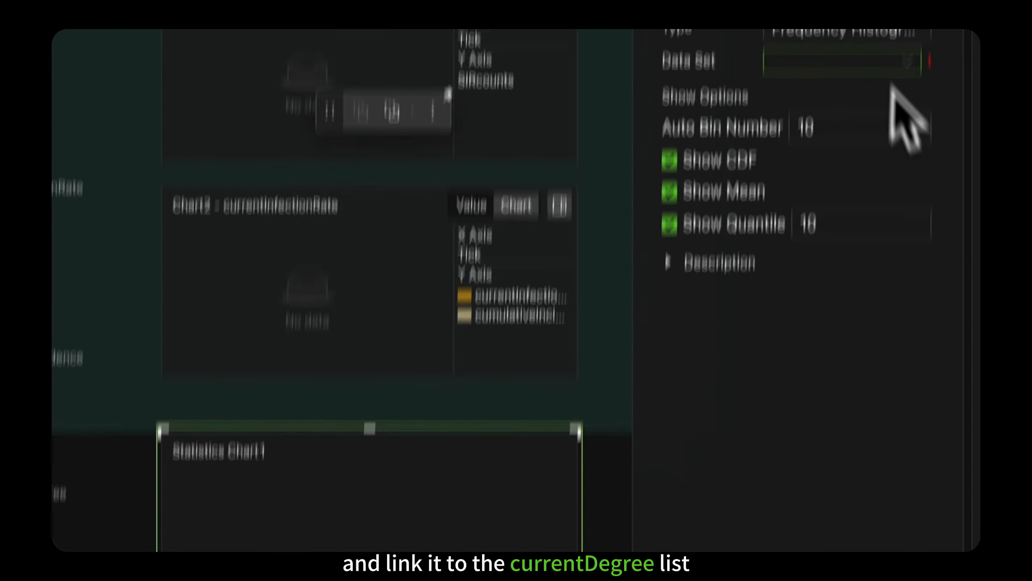
left_click(875, 98)
Step: Extend the Dashboard background rectangle down to enclose the statistics chart and run the SIR-Explore simulation
left_click(178, 399)
left_click_drag(291, 432, 605, 452)
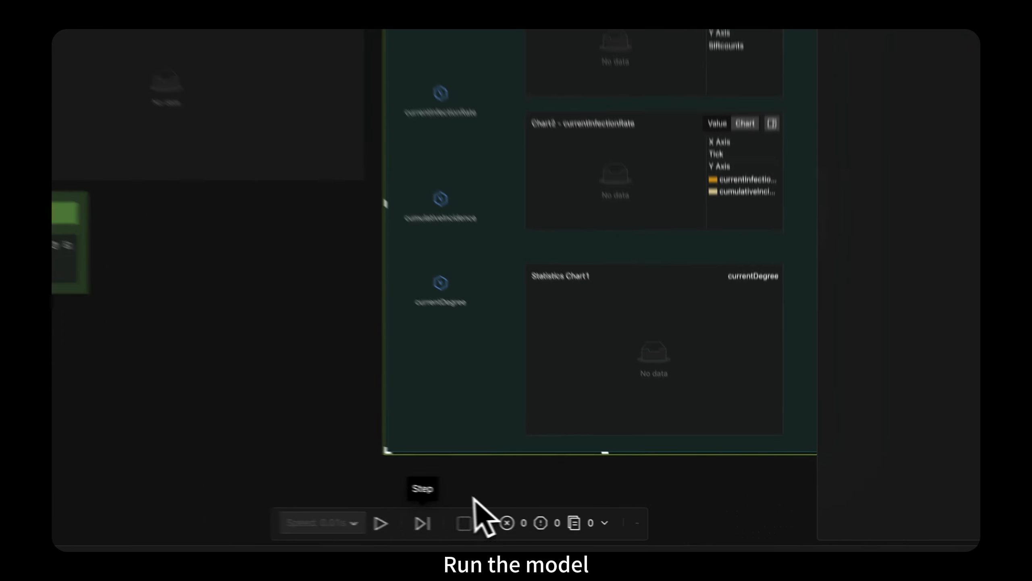
left_click(382, 523)
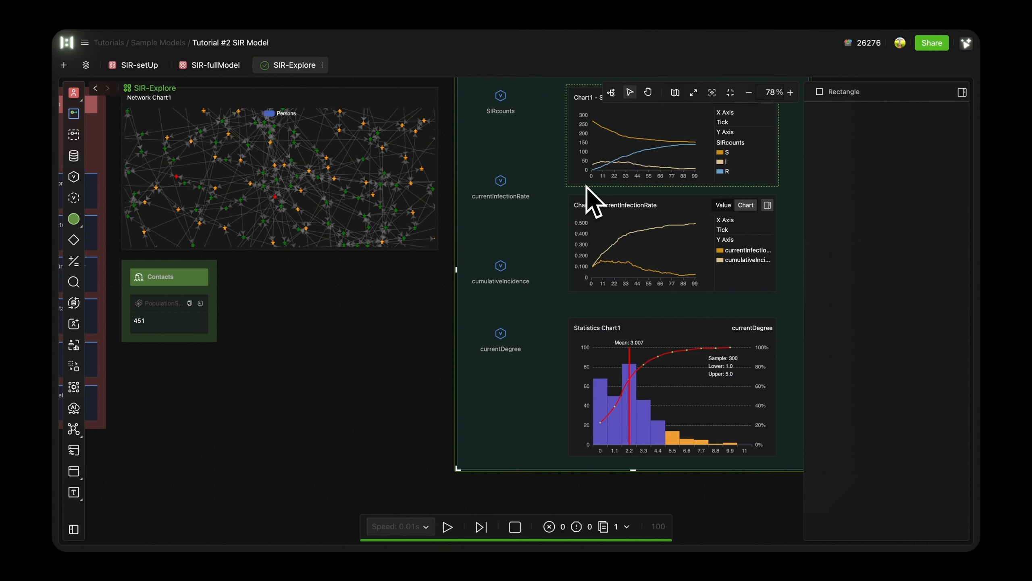
Step: Place a Controller component on the canvas above the variable N
scroll(571, 379, "up", 2)
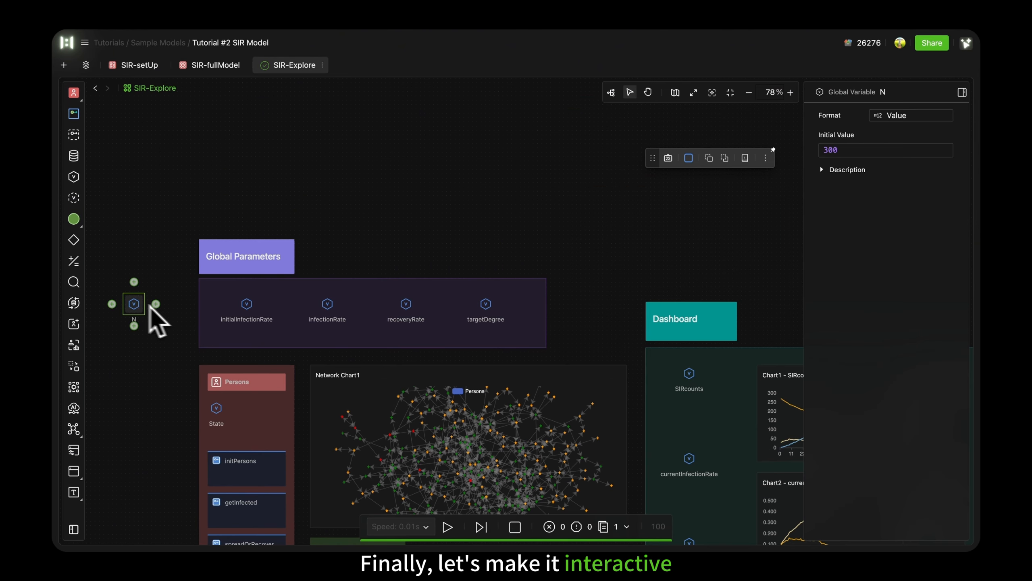
scroll(148, 318, "left", 5)
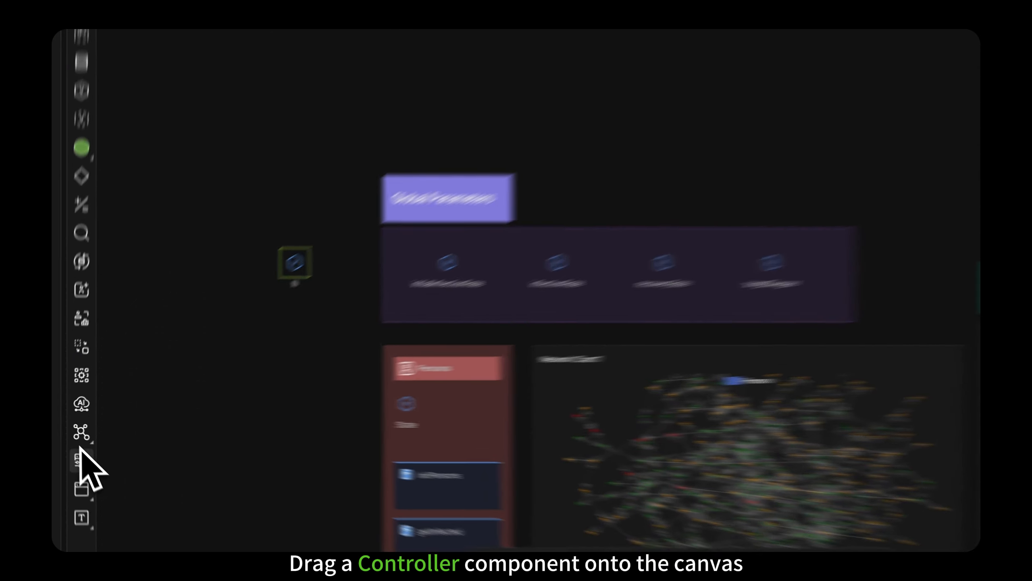
left_click_drag(73, 450, 208, 247)
left_click_drag(361, 291, 364, 311)
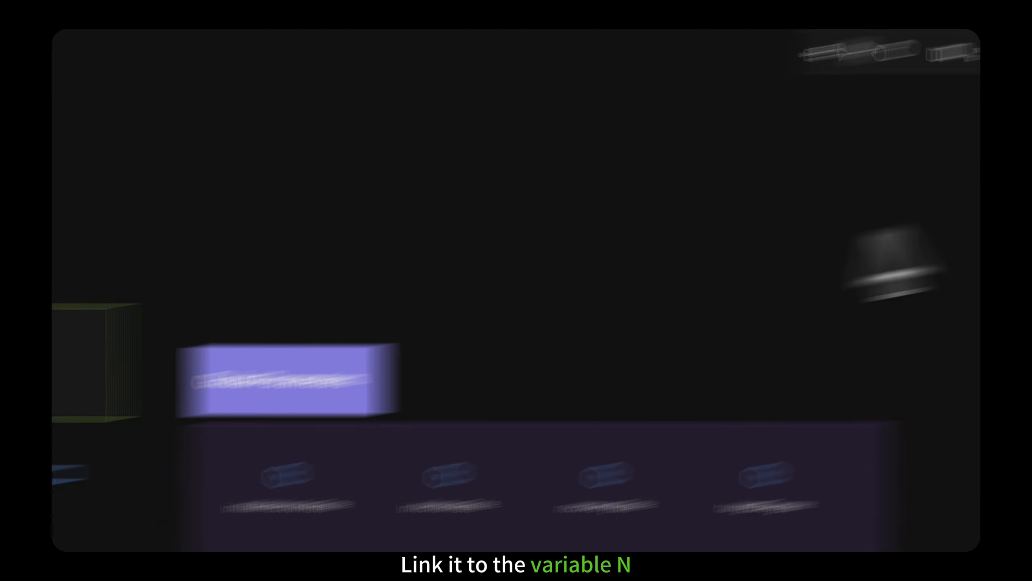
Step: Link the controller to the variable N with value type Number and control type Slider
left_click(915, 176)
scroll(921, 365, "down", 3)
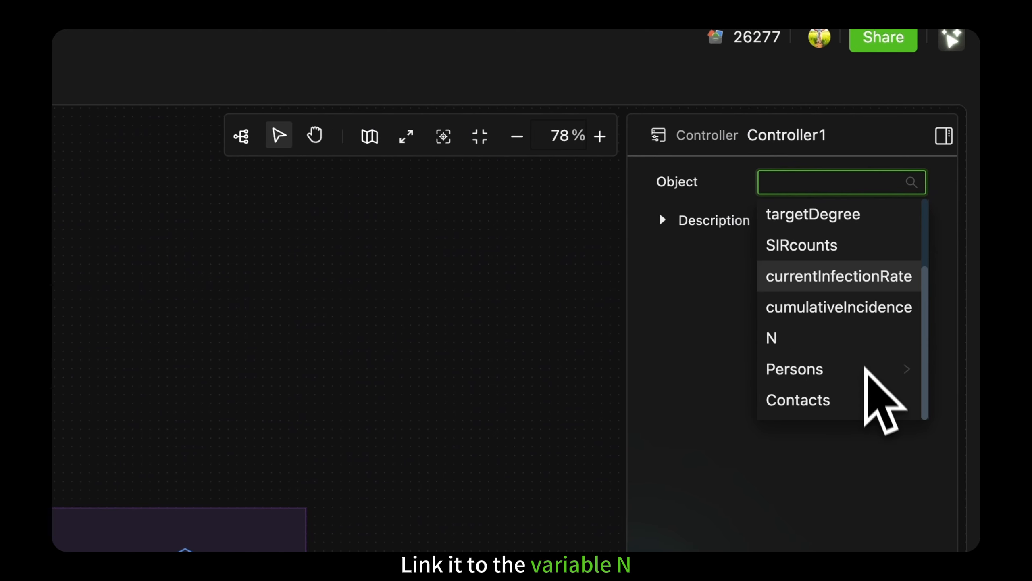
left_click(909, 333)
left_click(917, 219)
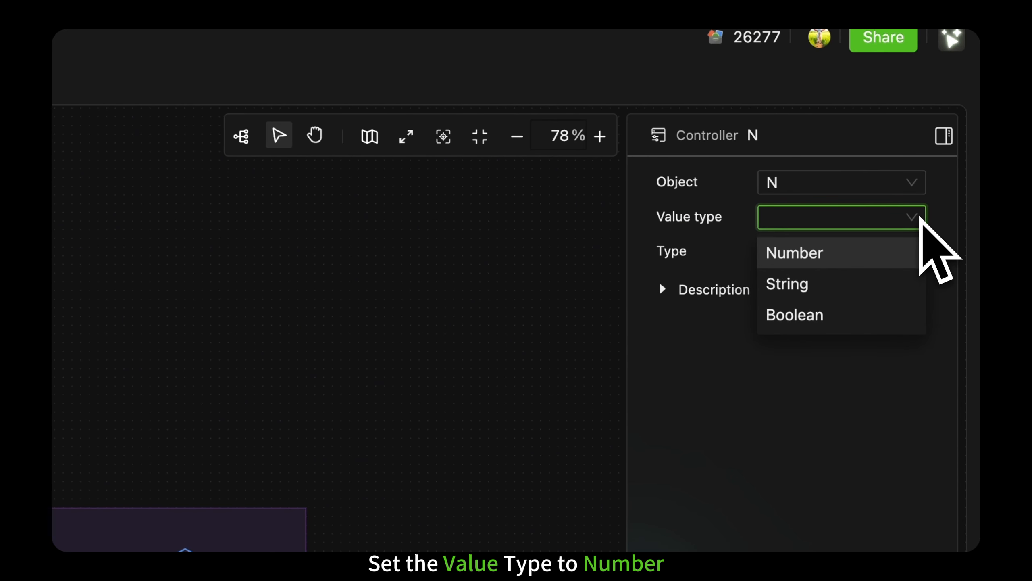
left_click(854, 255)
left_click(849, 259)
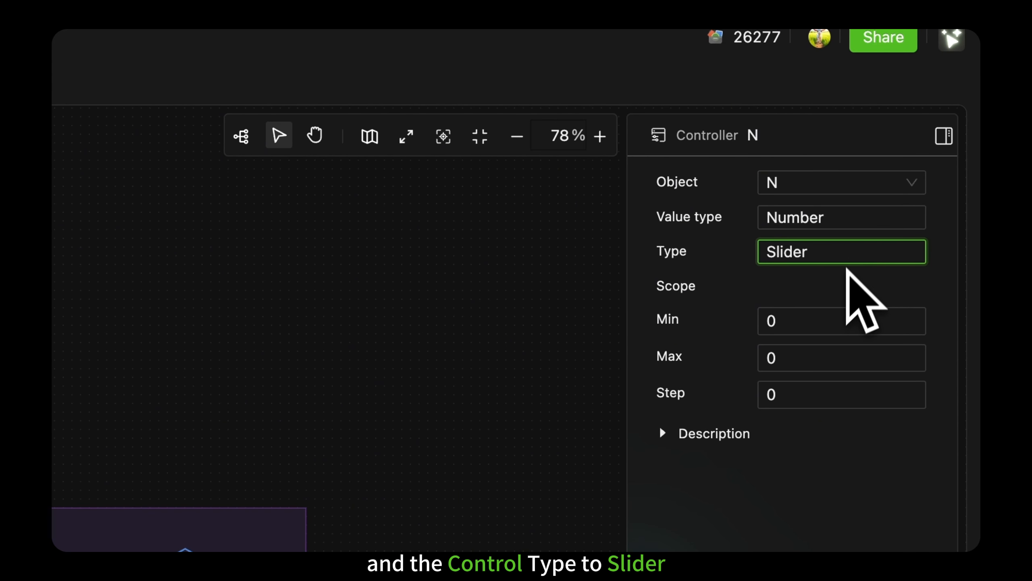
Step: Set the N slider's range from 0 to 3000 with step 100, and adjust N to 800
left_click(829, 318)
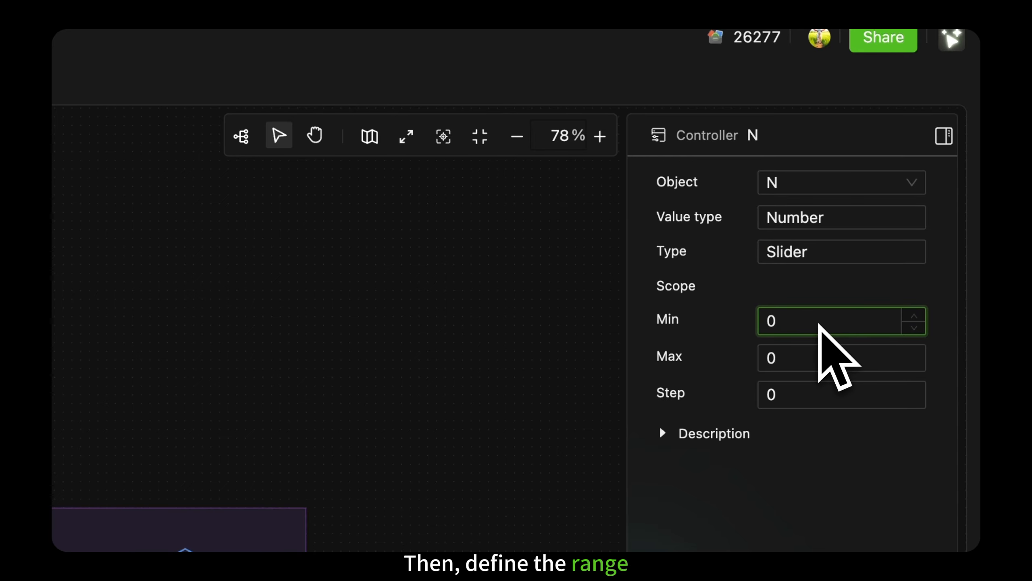
left_click(819, 365)
key("BackSpace")
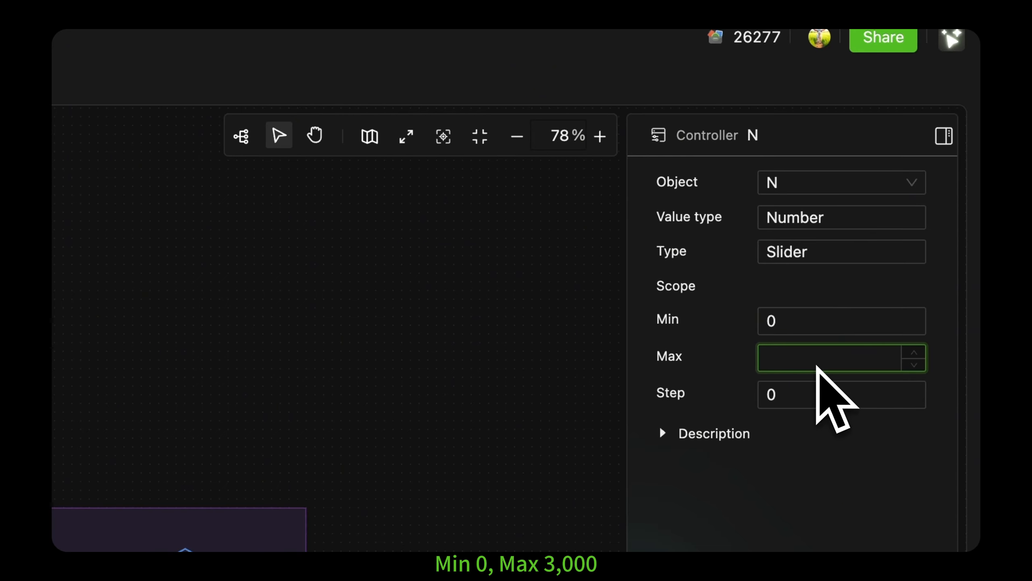
type("3000")
left_click(821, 392)
key("BackSpace")
type("100")
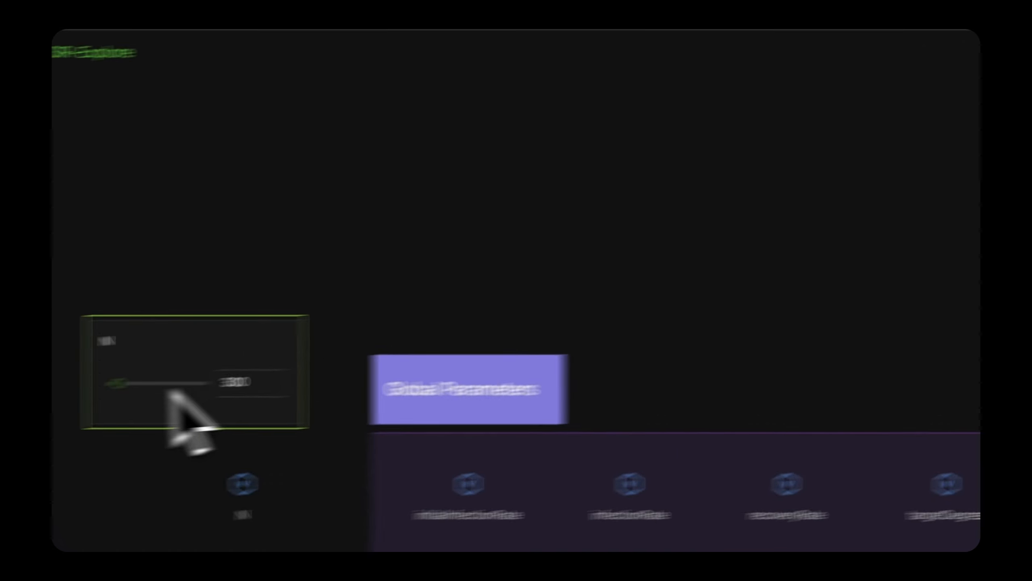
left_click_drag(305, 370, 299, 370)
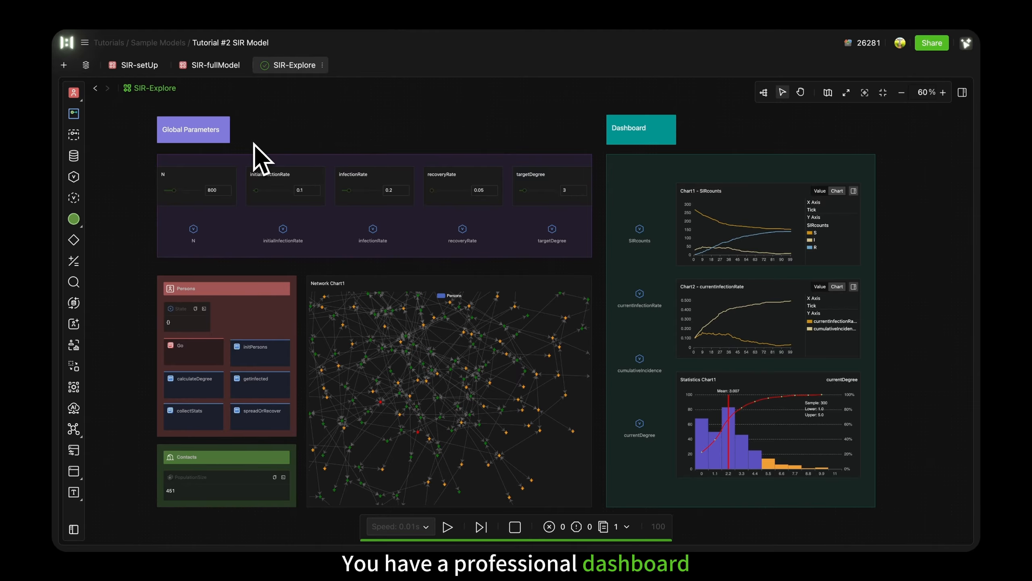
Step: Raise initialInfectionRate to 0.15 with its controller and run the simulation again
left_click(319, 189)
left_click(319, 188)
left_click(318, 188)
left_click(318, 189)
left_click(318, 189)
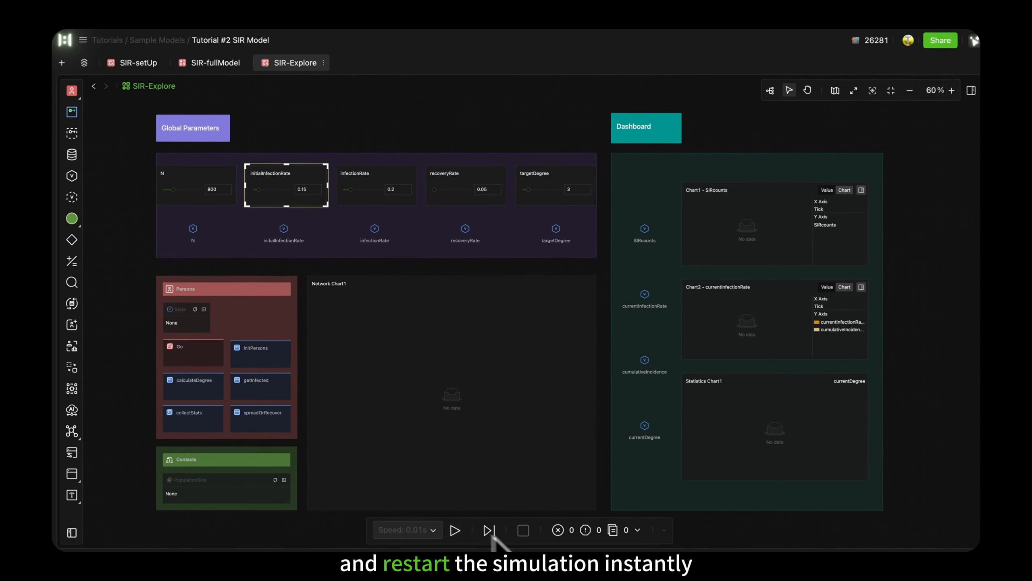
left_click(490, 531)
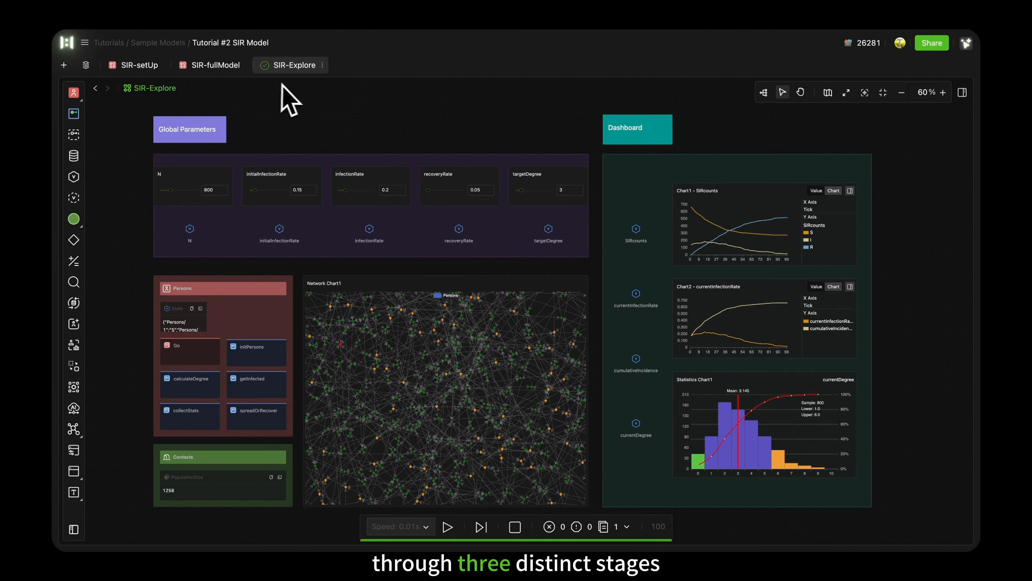
Step: Open the SIR-setUp model to review the first stage of the tutorial
left_click(144, 69)
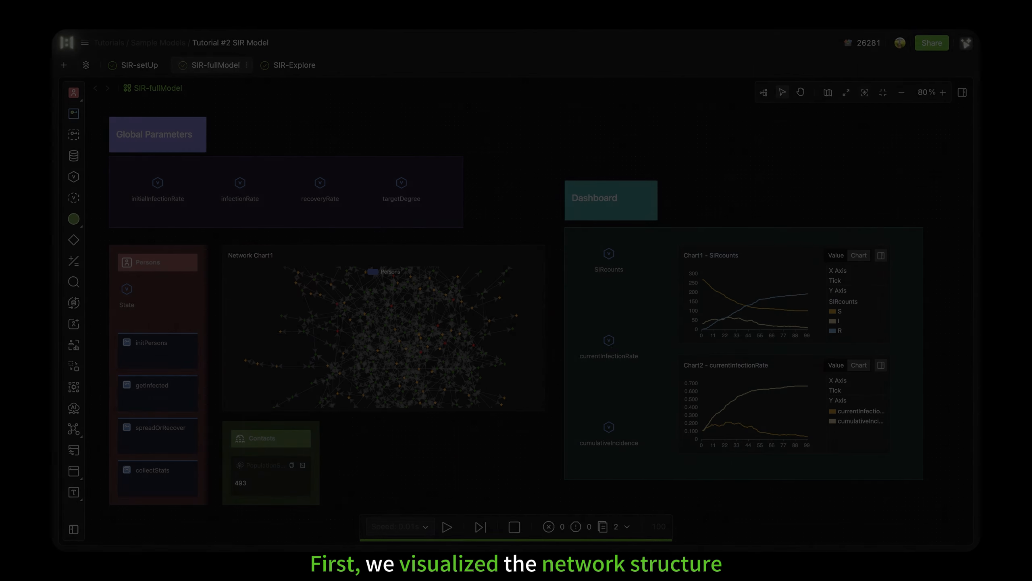